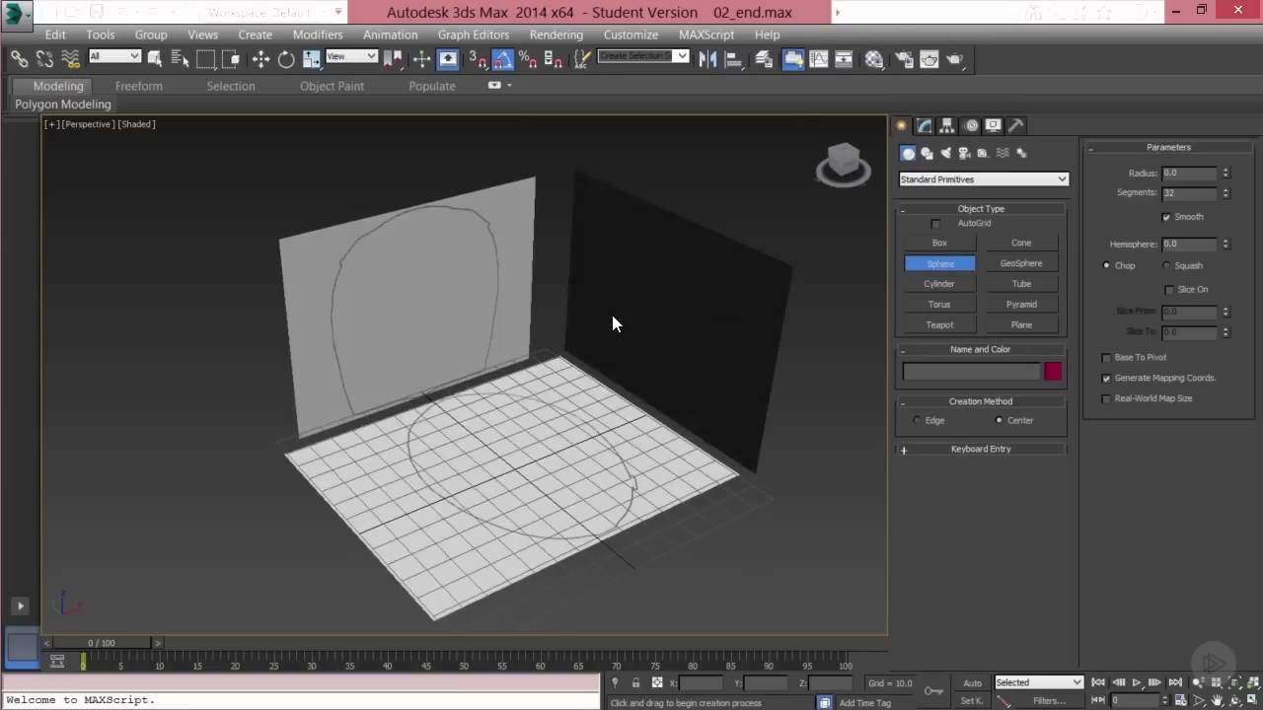
Create a sphere at the center of the grid and raise it to a Z position of about 33
{"action": "left_click_drag", "start_coordinate": [513, 470], "coordinate": [573, 471]}
{"action": "key", "text": "w"}
{"action": "left_click_drag", "start_coordinate": [519, 354], "coordinate": [525, 314]}
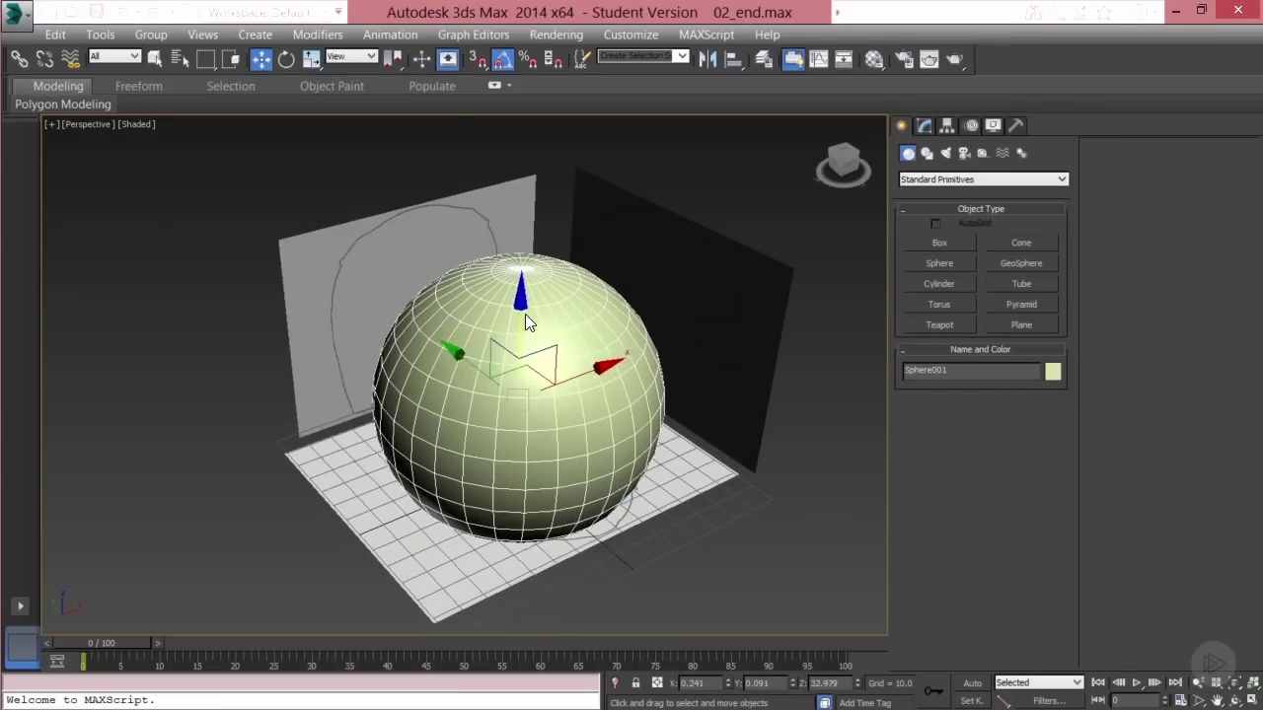
Examine the polygons converging at the sphere's top pole and delete the sphere
{"action": "middle_click_drag", "start_coordinate": [525, 314], "coordinate": [538, 338], "text": "alt"}
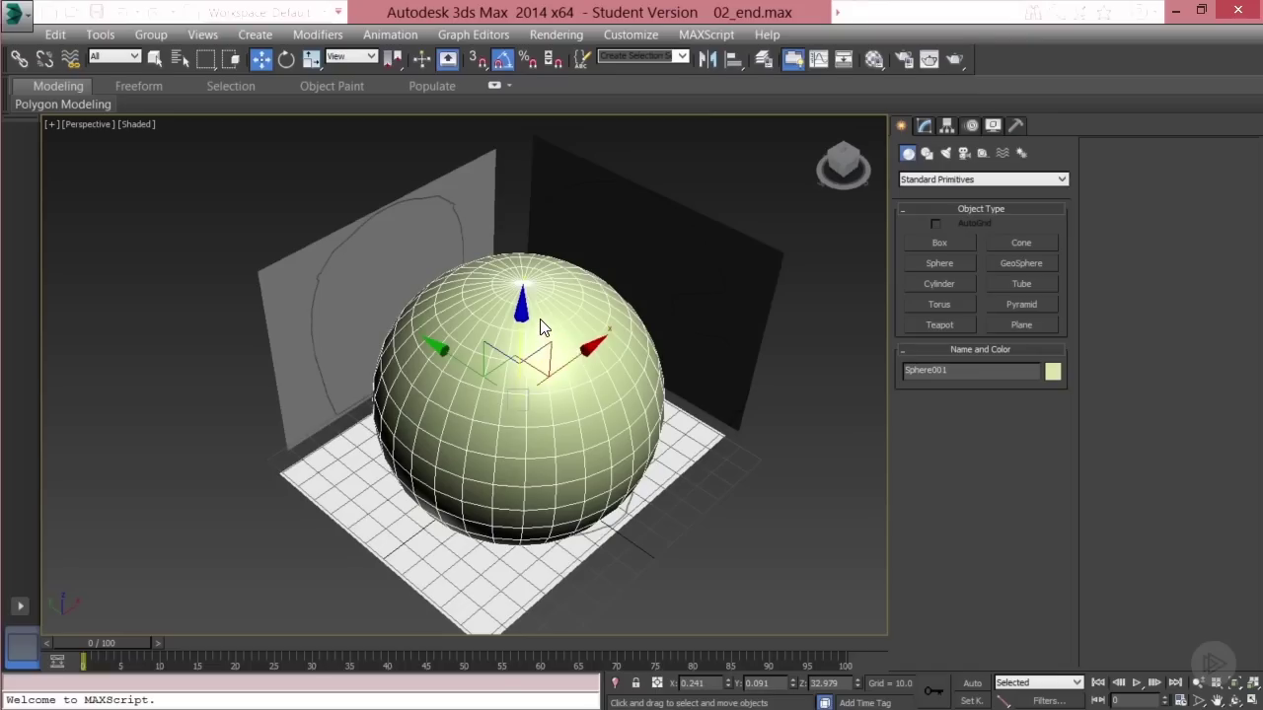
{"action": "scroll", "coordinate": [539, 319], "scroll_direction": "up", "scroll_amount": 2}
{"action": "scroll", "coordinate": [431, 417], "scroll_direction": "up", "scroll_amount": 2}
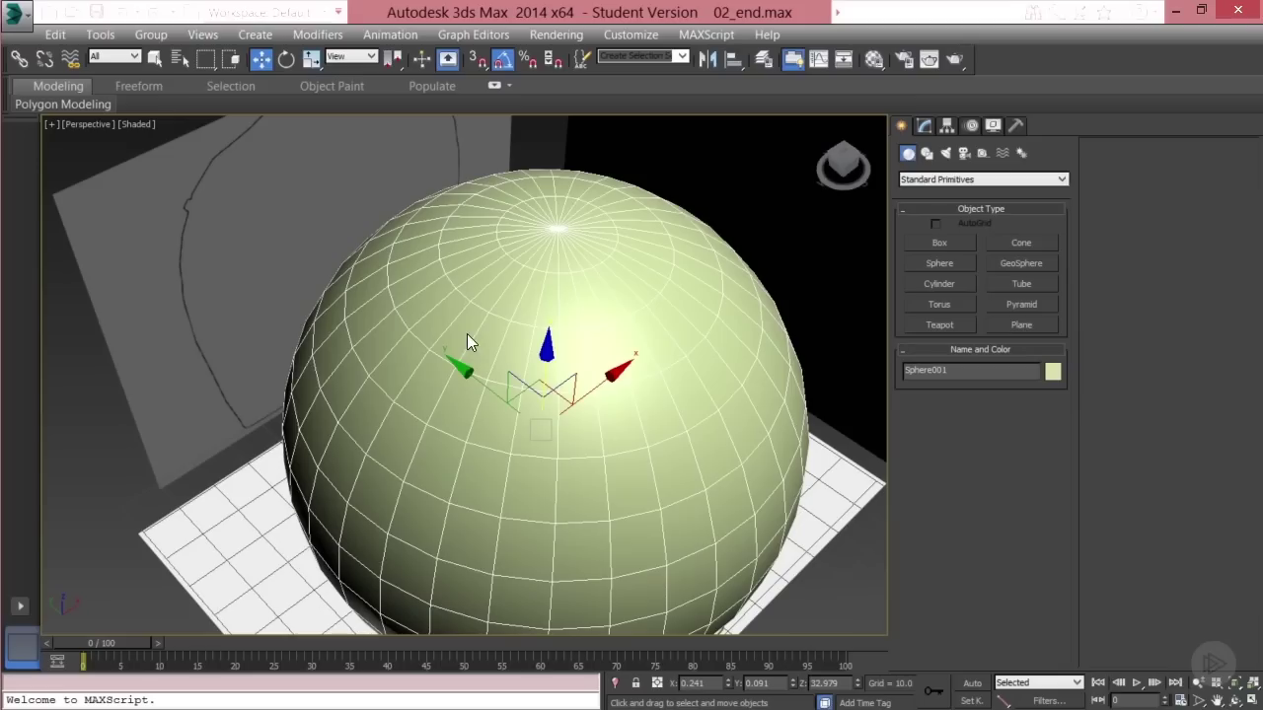
{"action": "middle_click_drag", "start_coordinate": [477, 503], "coordinate": [555, 430], "text": "alt"}
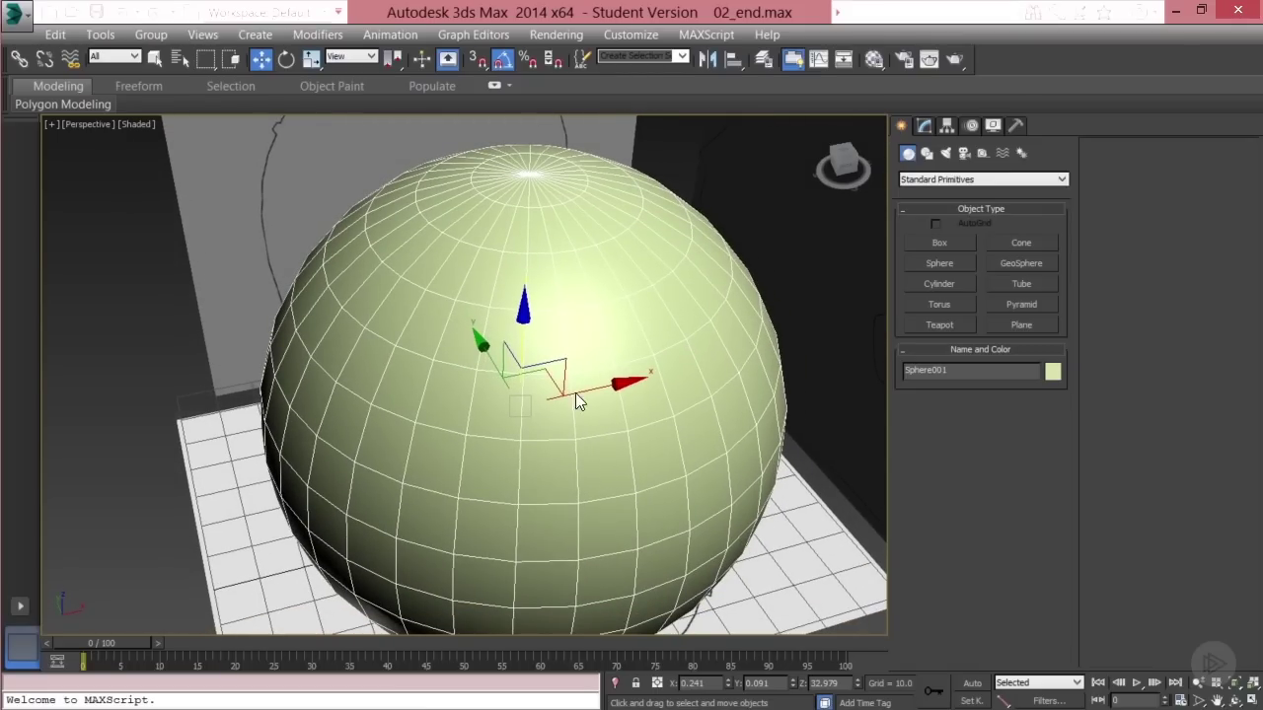
{"action": "scroll", "coordinate": [576, 393], "scroll_direction": "down", "scroll_amount": 5}
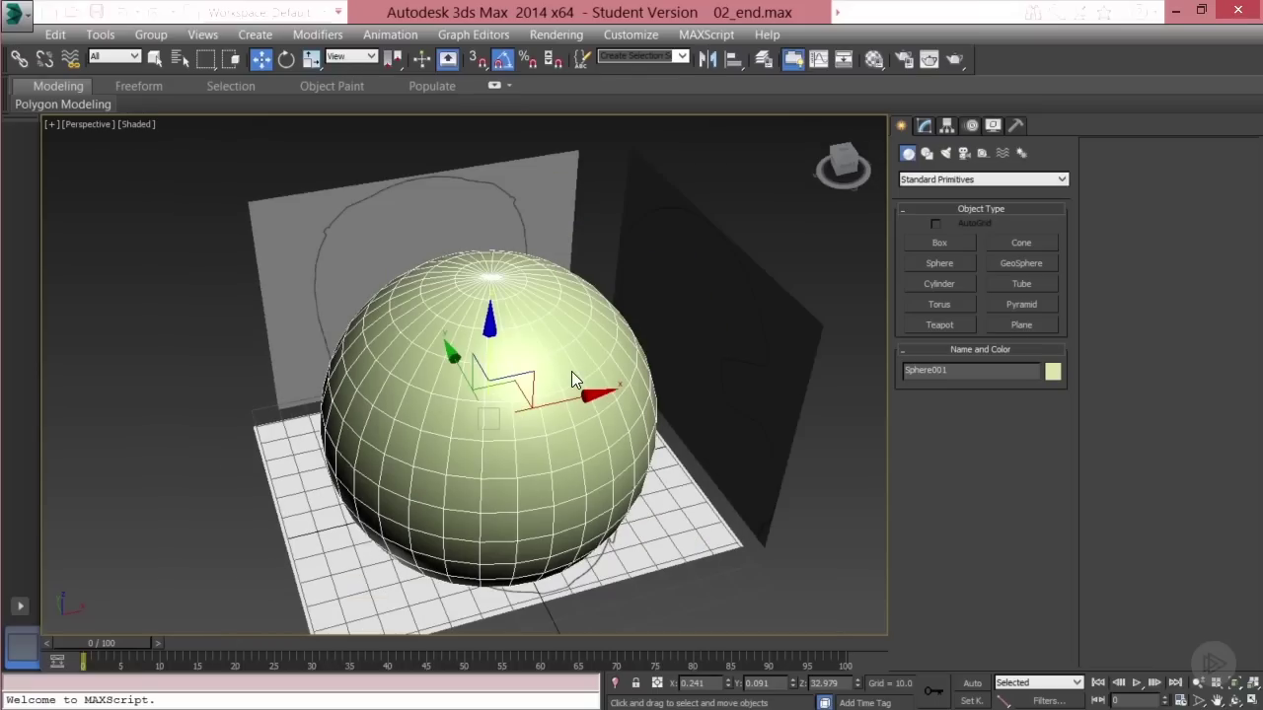
{"action": "key", "text": "Delete"}
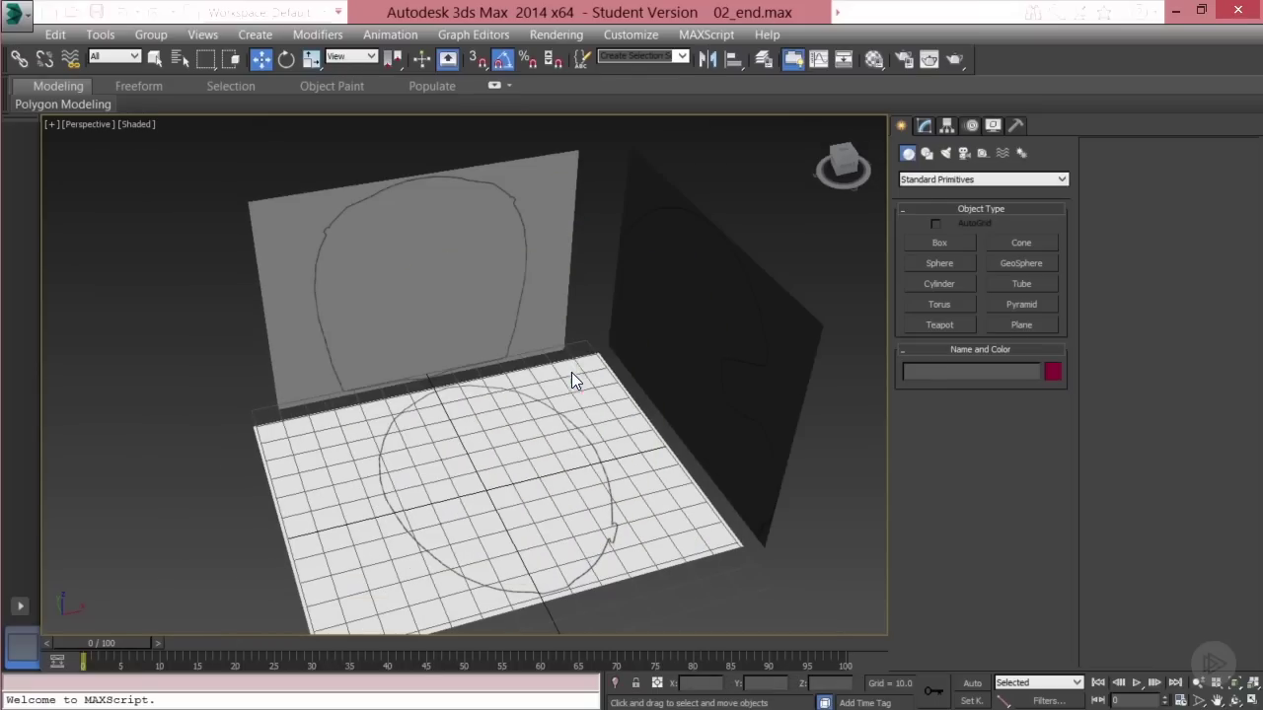
In the top view, draw a box around the head outline, about 110 long, 89 wide and 69 high
{"action": "left_click", "coordinate": [937, 244]}
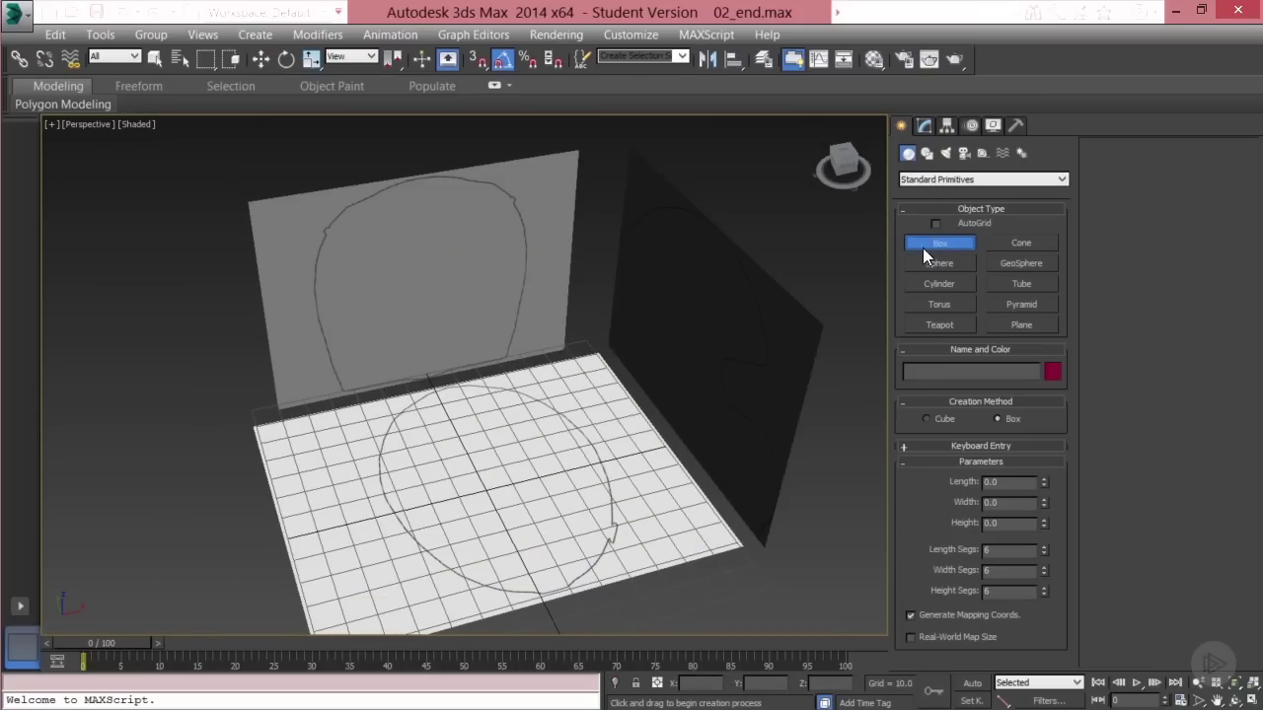
{"action": "key", "text": "t"}
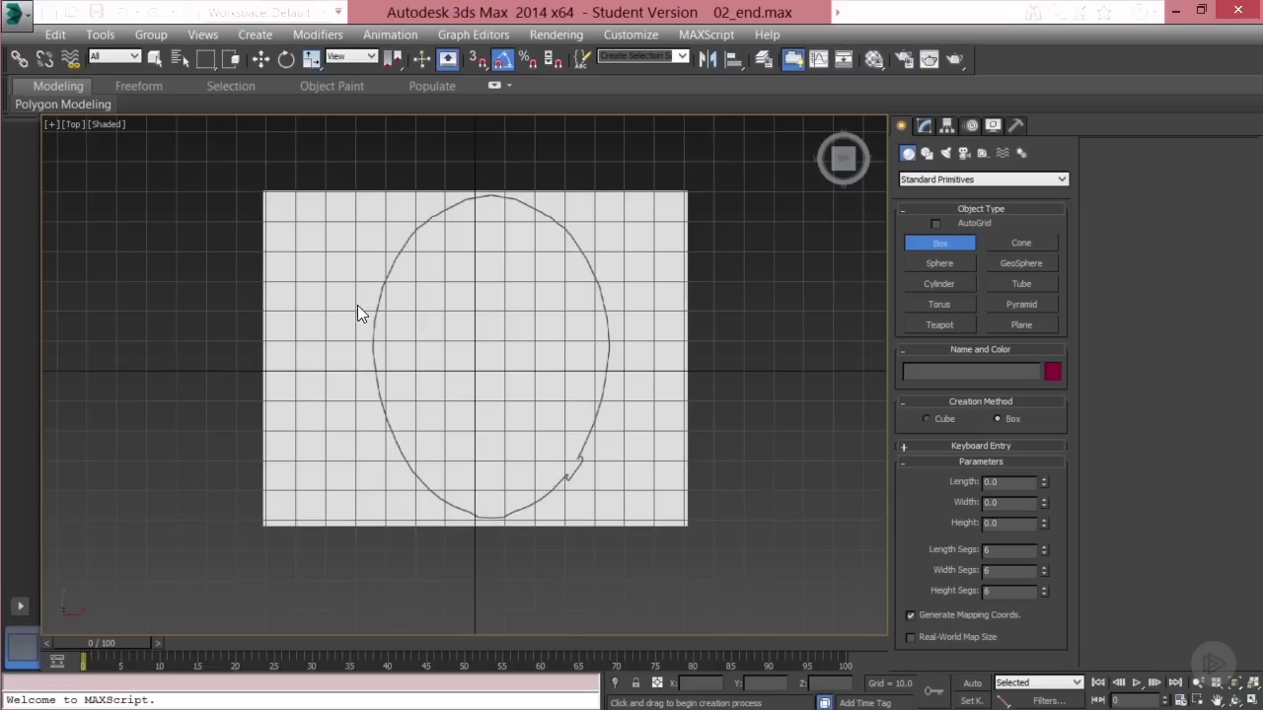
{"action": "left_click_drag", "start_coordinate": [368, 190], "coordinate": [632, 523]}
{"action": "left_click", "coordinate": [631, 314]}
{"action": "key", "text": "w"}
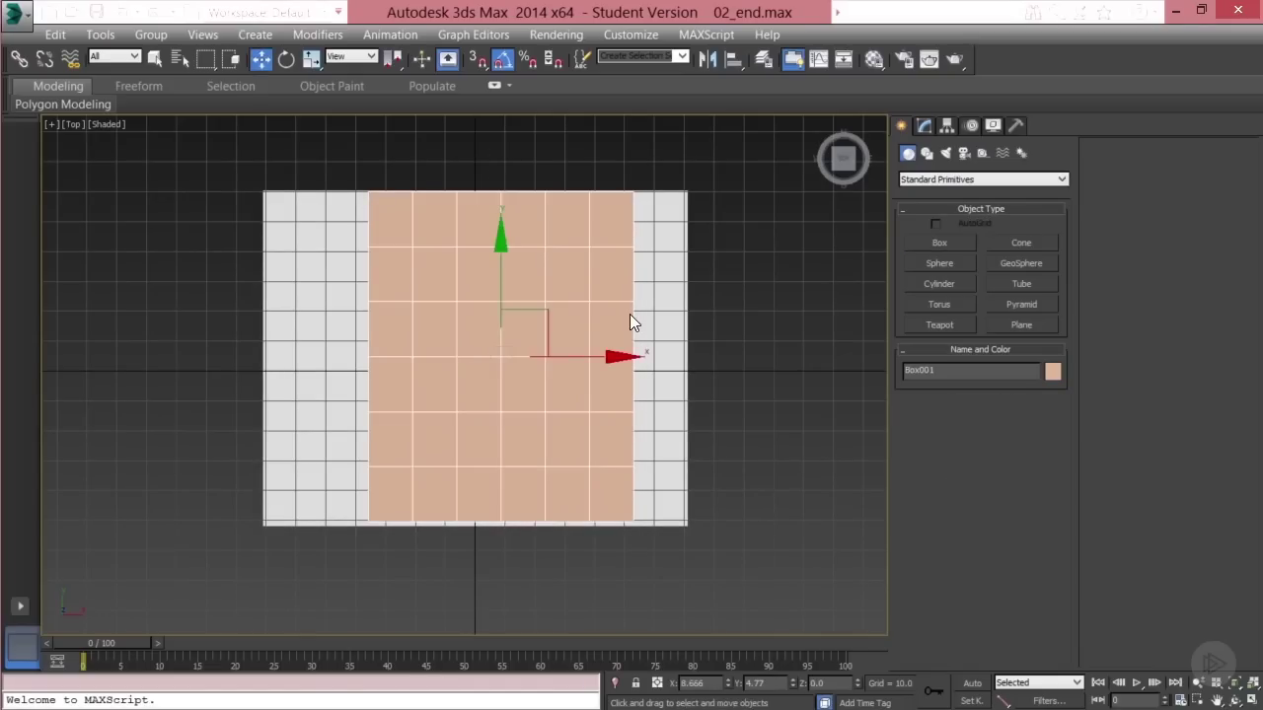
Set the box's length to 100, width to 100 and height to 90
{"action": "key", "text": "p"}
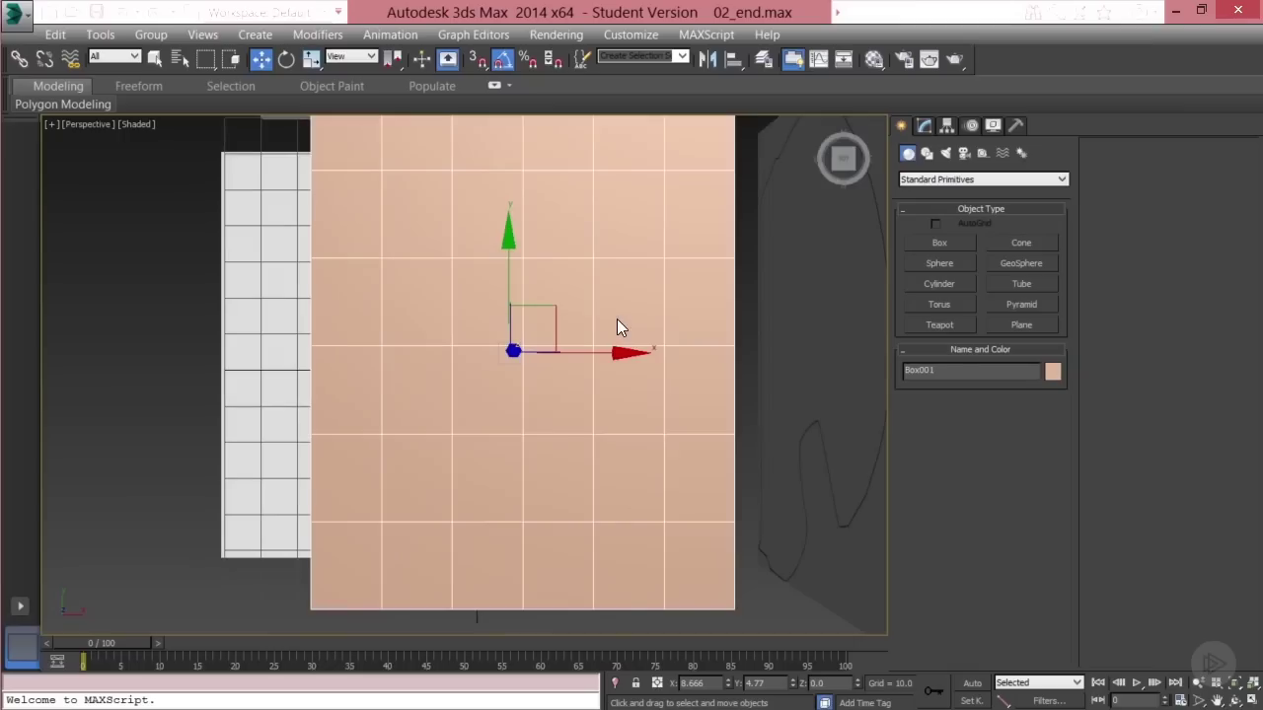
{"action": "middle_click_drag", "start_coordinate": [478, 494], "coordinate": [493, 394], "text": "alt"}
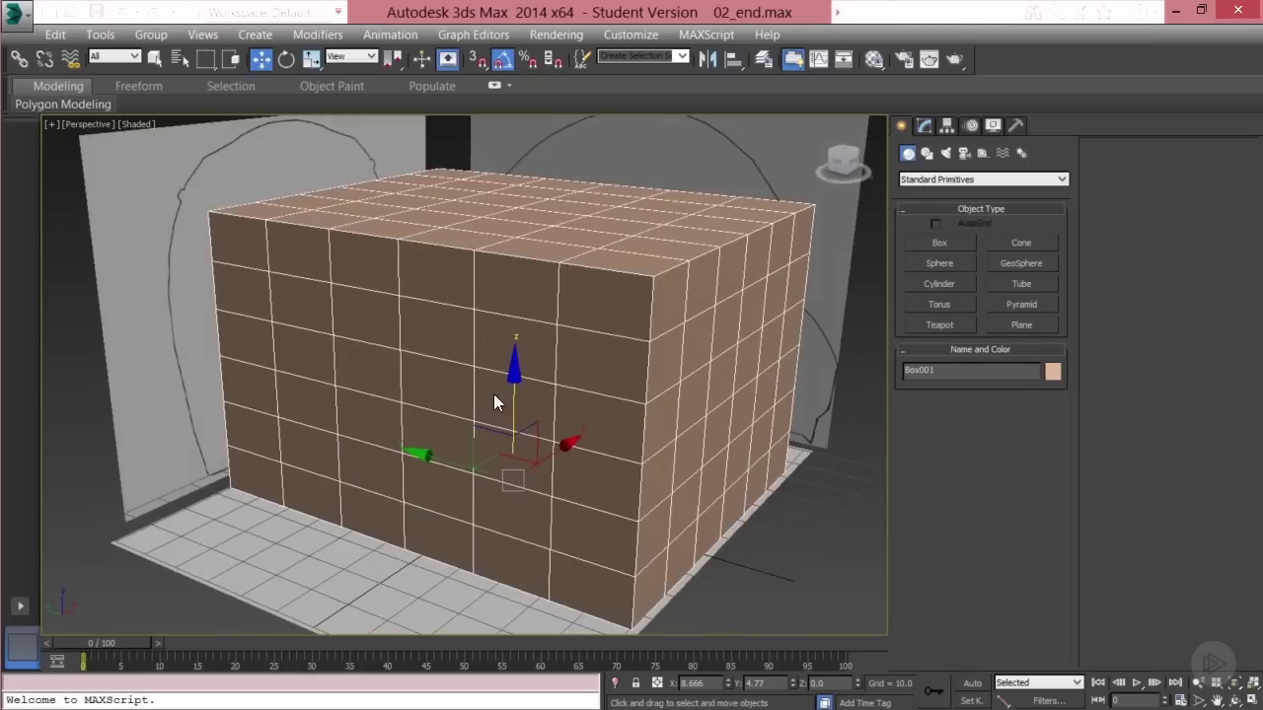
{"action": "middle_click_drag", "start_coordinate": [616, 409], "coordinate": [532, 309], "text": "alt"}
{"action": "scroll", "coordinate": [574, 364], "scroll_direction": "down", "scroll_amount": 4}
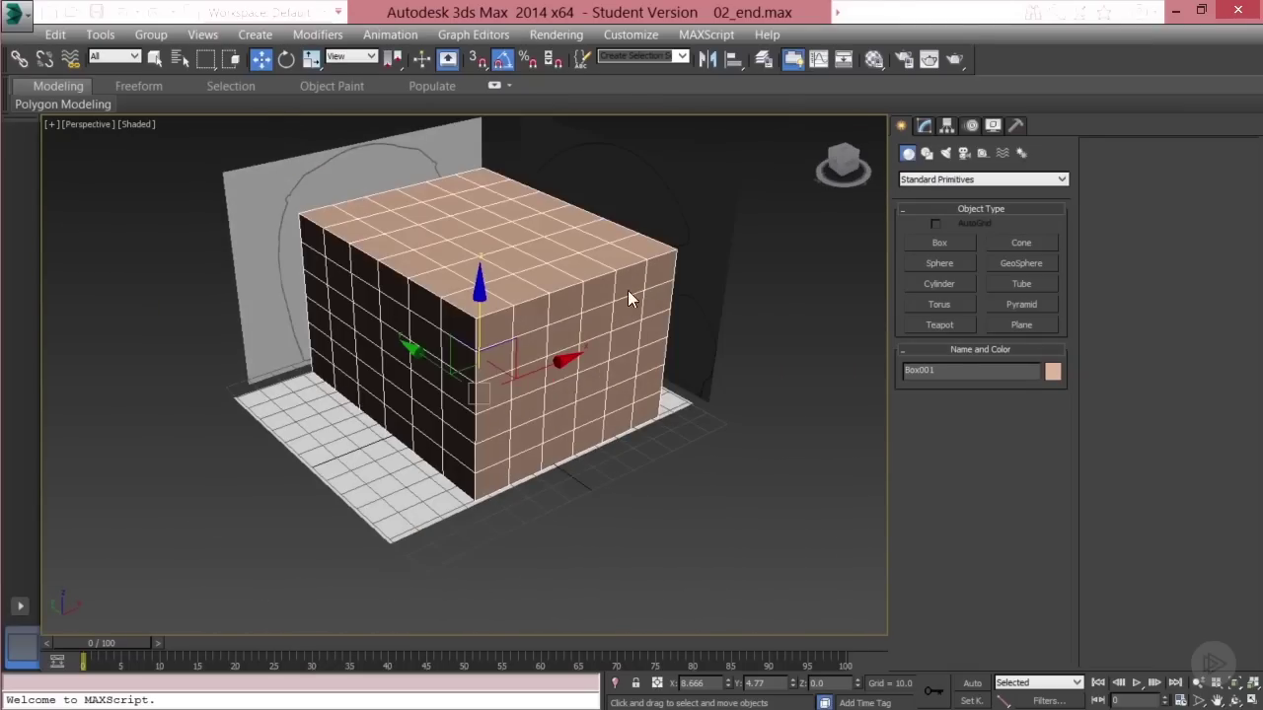
{"action": "left_click", "coordinate": [923, 126]}
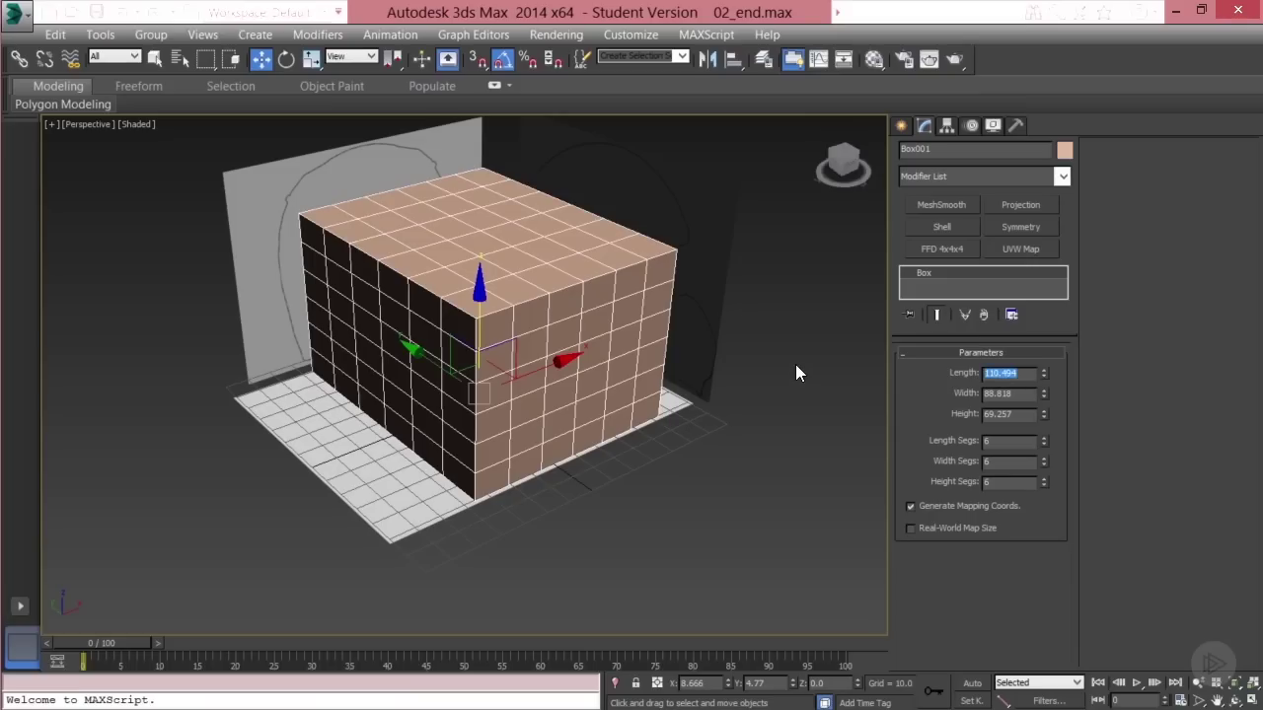
{"action": "type", "text": "100"}
{"action": "key", "text": "Tab"}
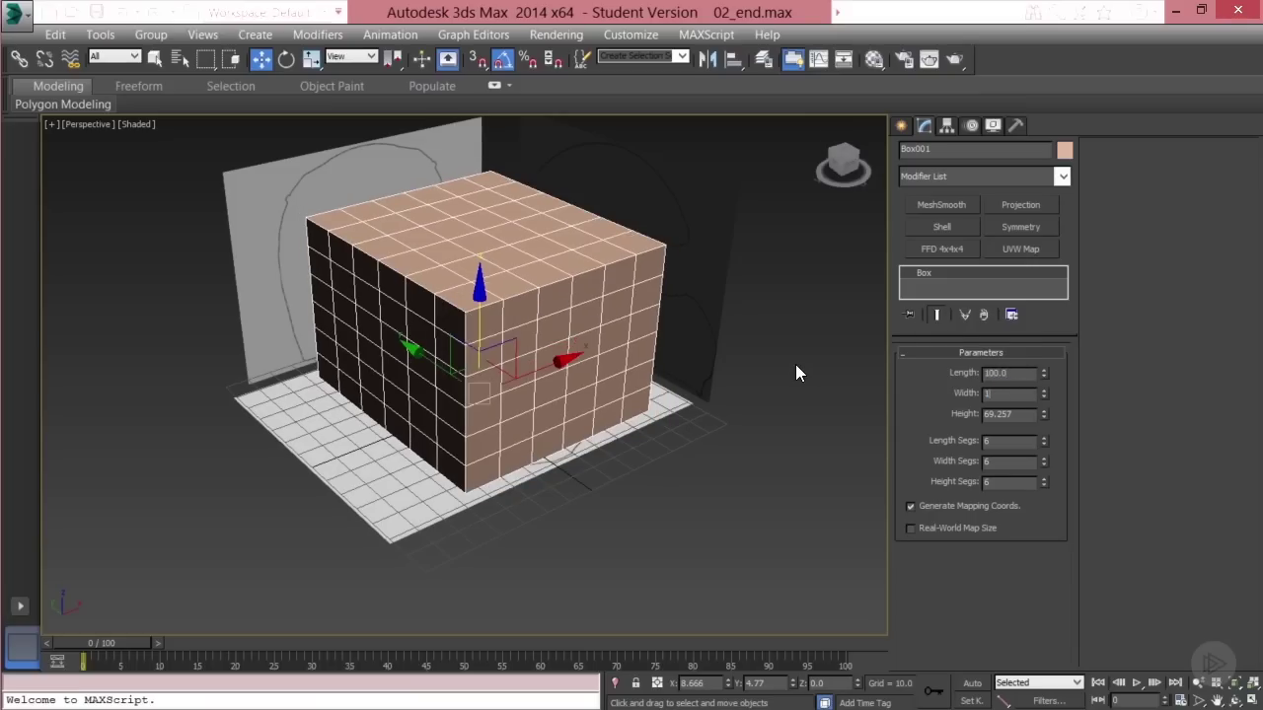
{"action": "type", "text": "100"}
{"action": "key", "text": "Tab"}
{"action": "type", "text": "90"}
{"action": "key", "text": "Return"}
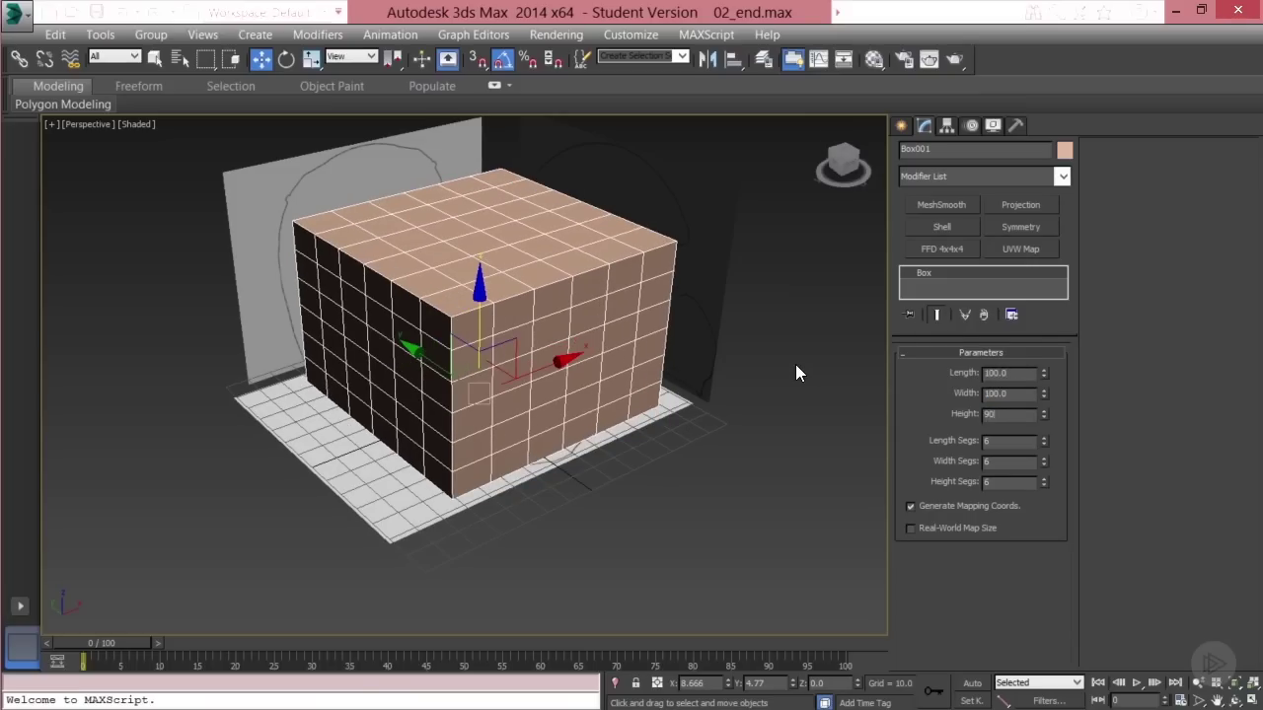
Try 3 length segments and 4 width segments on the box, and undo both changes
{"action": "middle_click_drag", "start_coordinate": [566, 328], "coordinate": [538, 348], "text": "alt"}
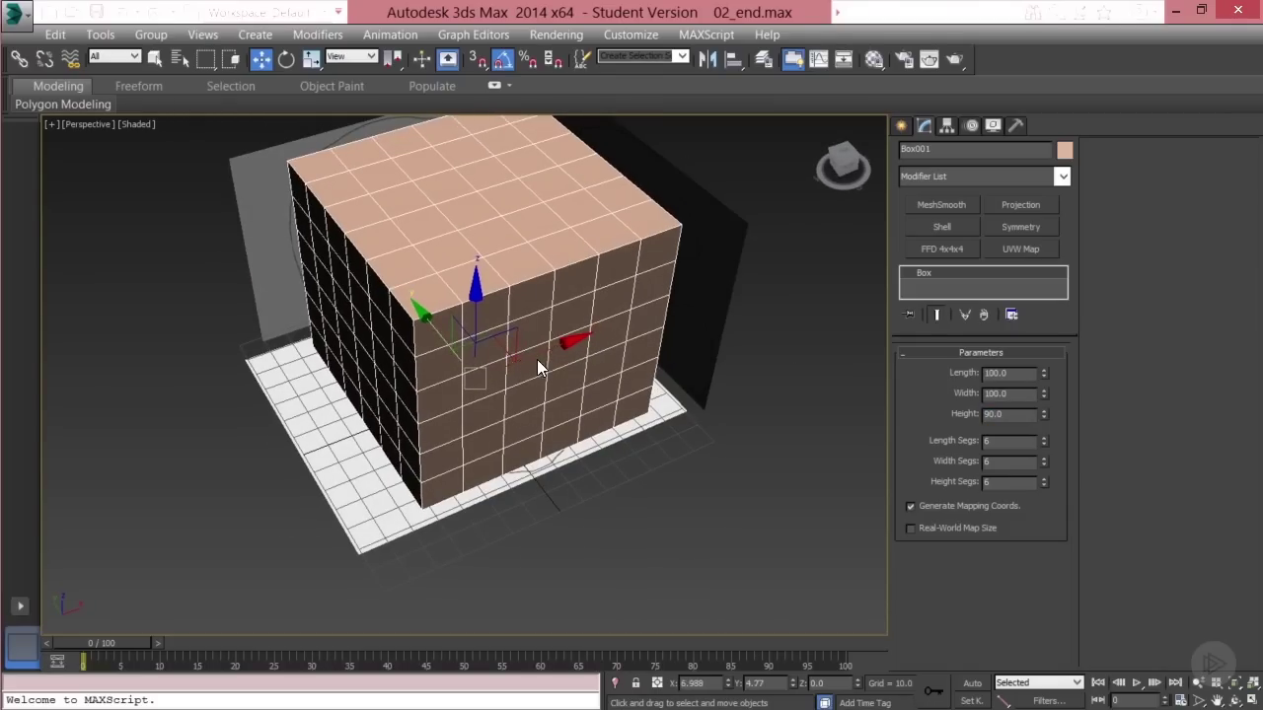
{"action": "middle_click_drag", "start_coordinate": [700, 265], "coordinate": [551, 367], "text": "alt"}
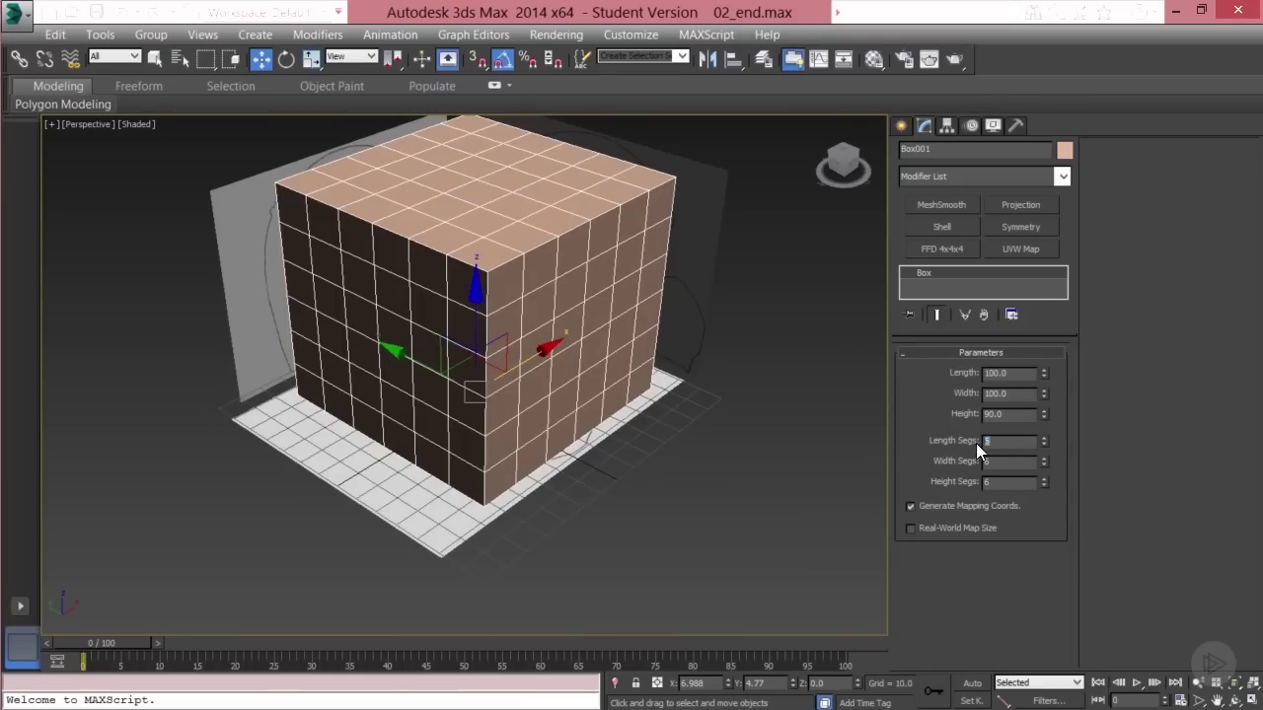
{"action": "left_click", "coordinate": [1000, 487]}
{"action": "left_click_drag", "start_coordinate": [1046, 438], "coordinate": [1047, 475]}
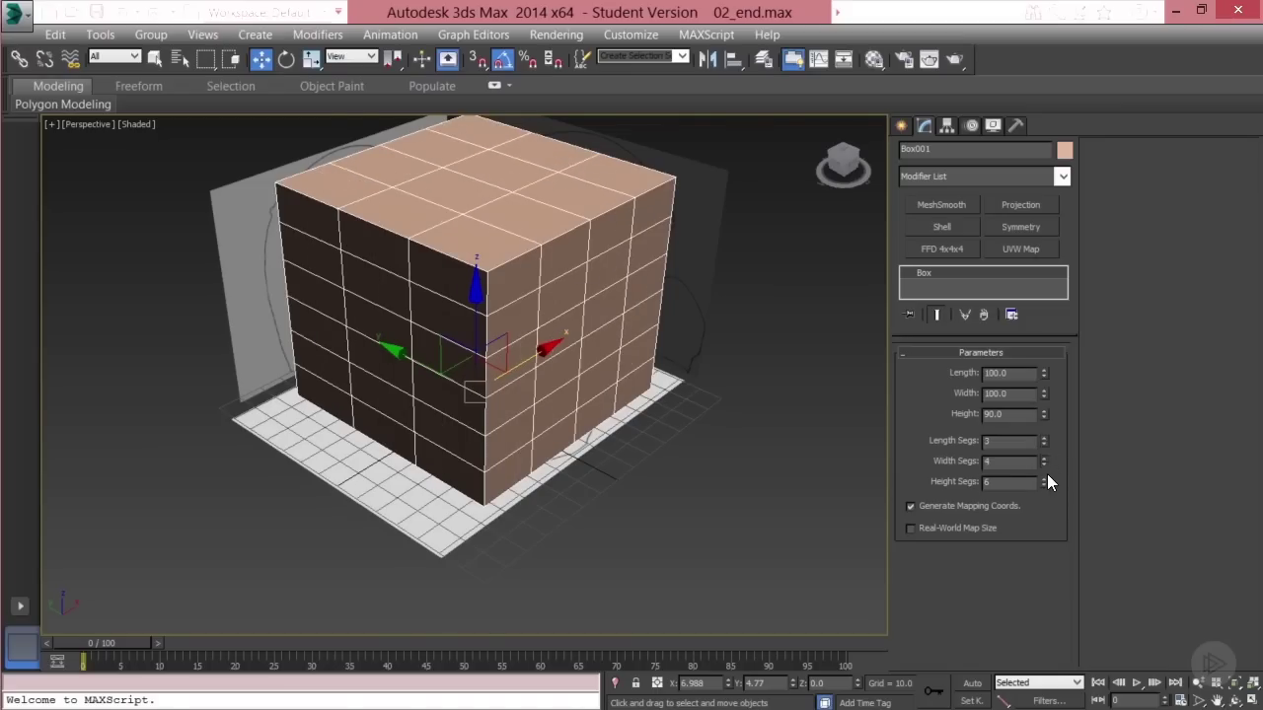
{"action": "key", "text": "ctrl+z"}
{"action": "key", "text": "ctrl+z"}
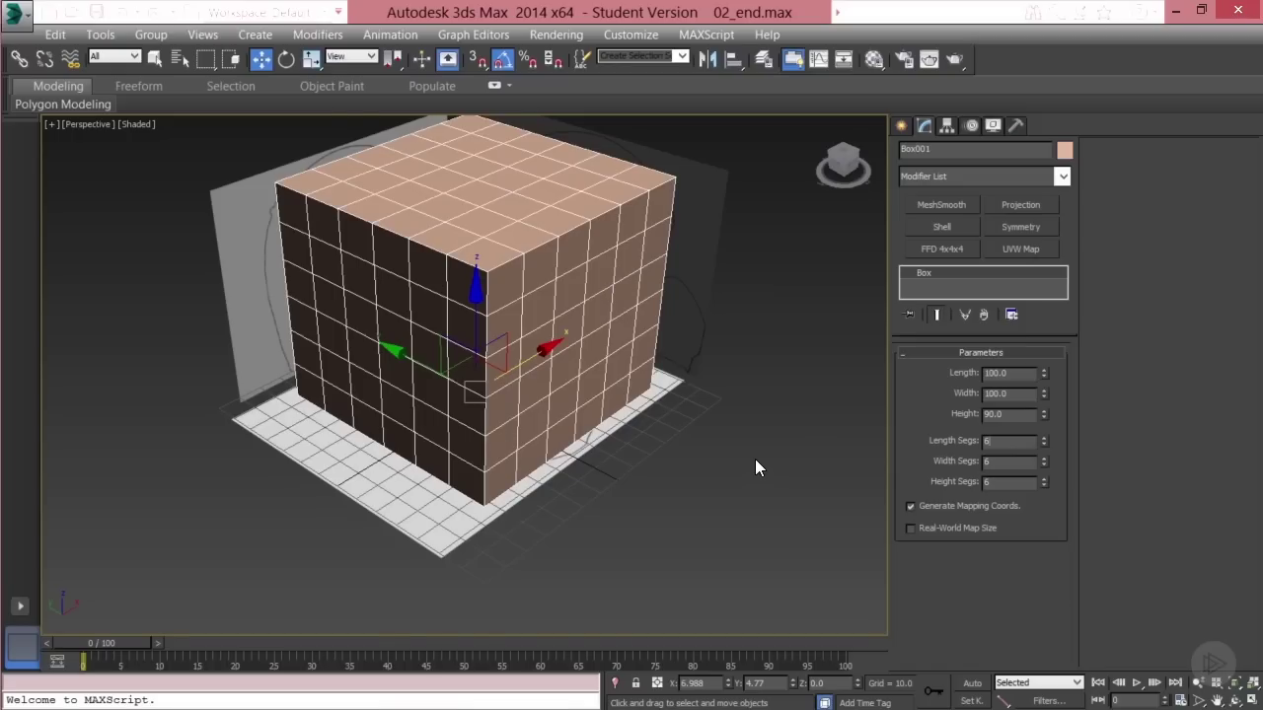
{"action": "middle_click_drag", "start_coordinate": [721, 434], "coordinate": [711, 474]}
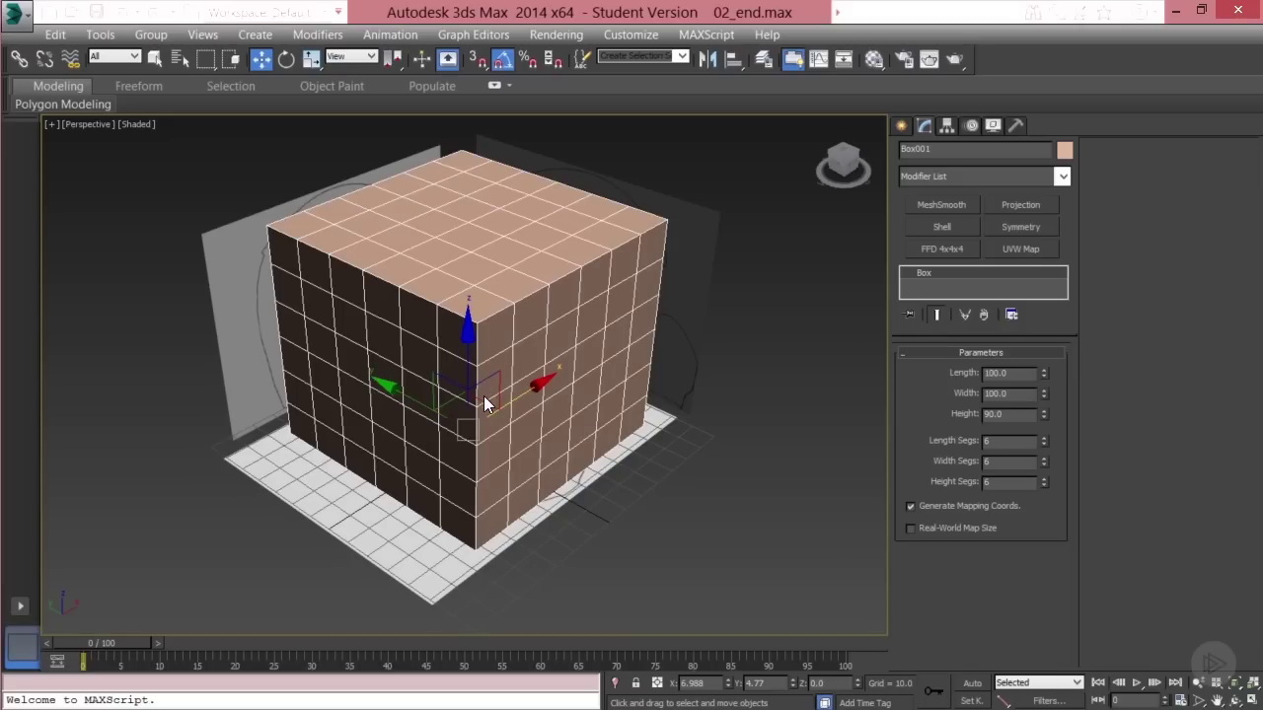
{"action": "middle_click_drag", "start_coordinate": [417, 428], "coordinate": [424, 453]}
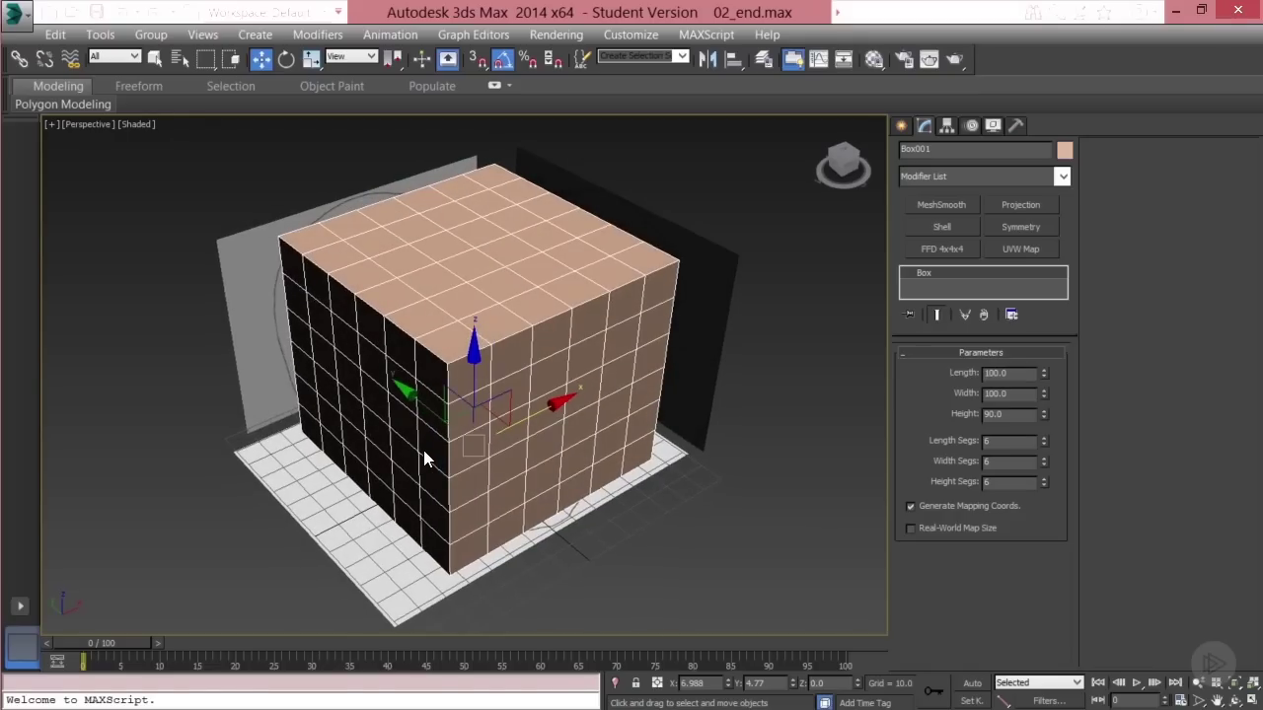
{"action": "middle_click_drag", "start_coordinate": [425, 456], "coordinate": [434, 461], "text": "alt"}
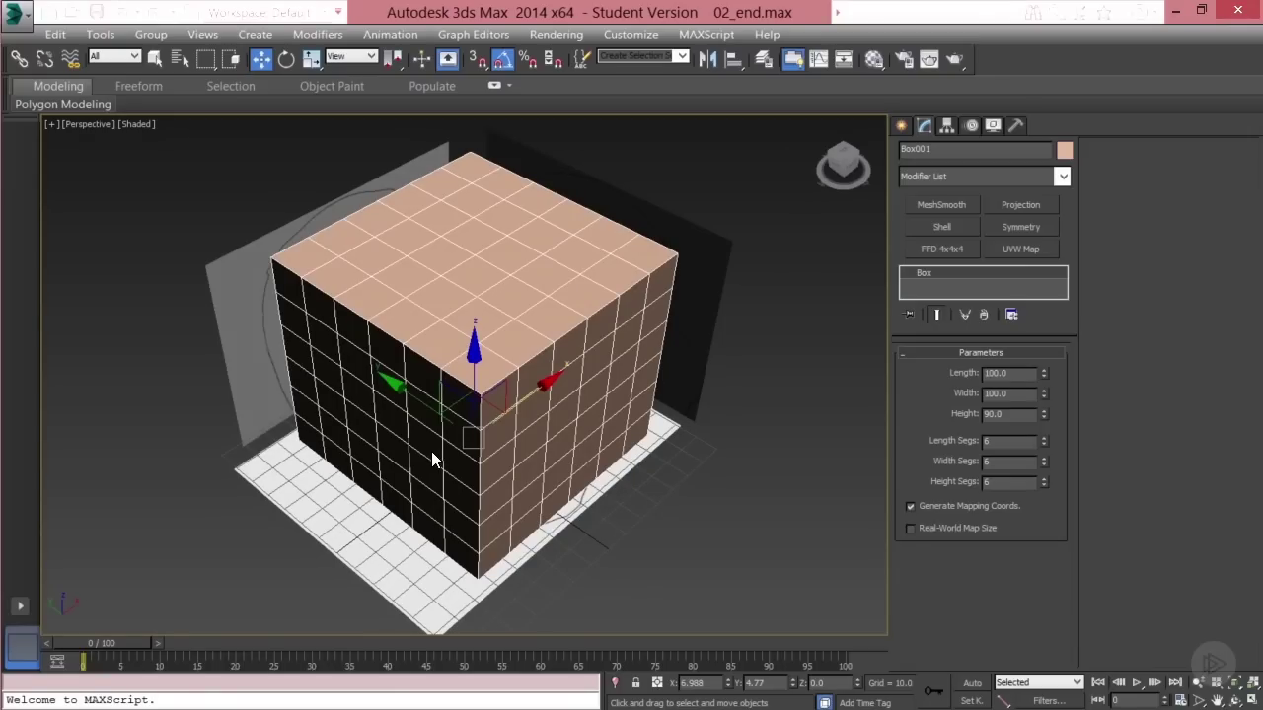
{"action": "middle_click_drag", "start_coordinate": [422, 449], "coordinate": [417, 445], "text": "alt"}
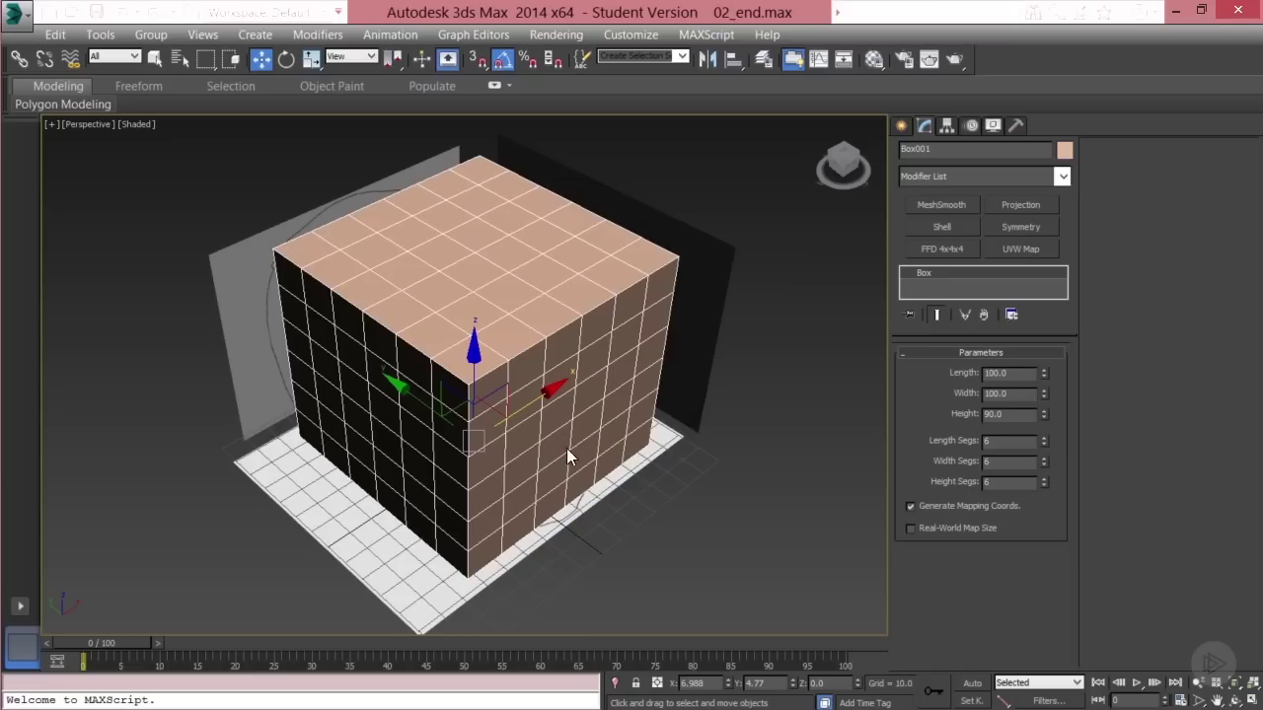
{"action": "middle_click_drag", "start_coordinate": [537, 424], "coordinate": [538, 434], "text": "alt"}
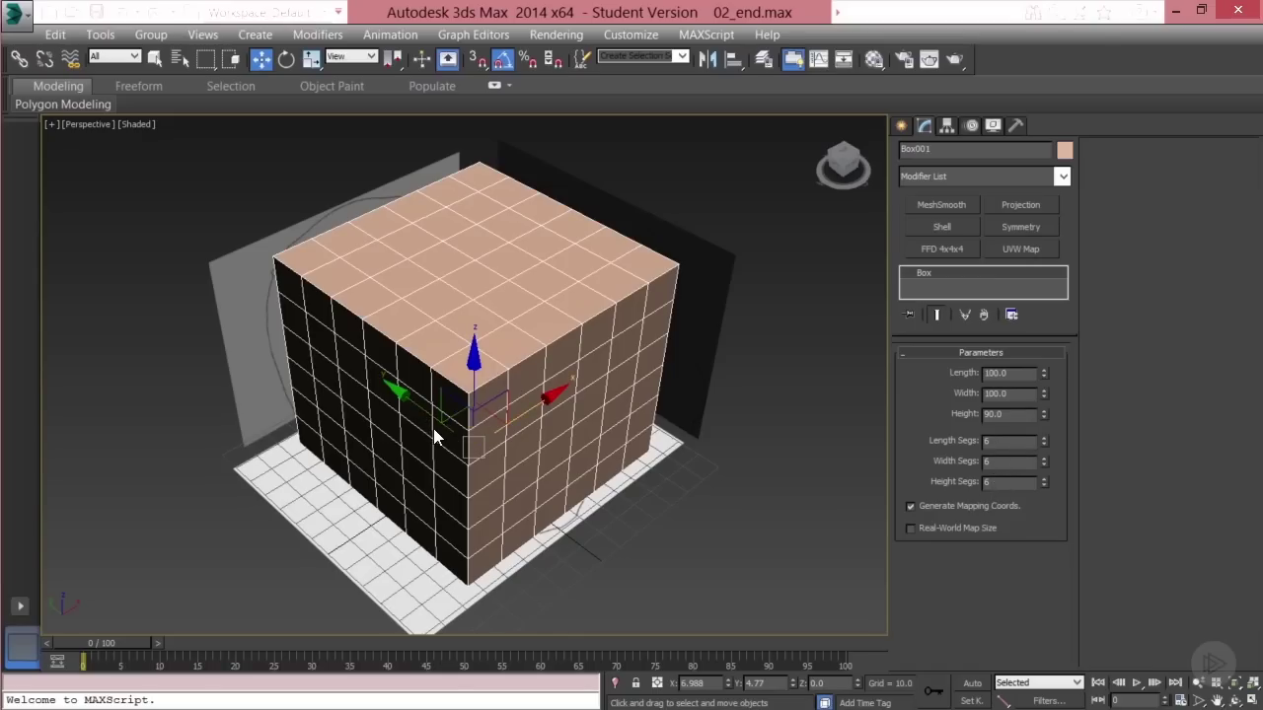
{"action": "mouse_move", "coordinate": [498, 413]}
{"action": "middle_mouse_down", "text": "alt"}
{"action": "mouse_move", "coordinate": [496, 392]}
{"action": "mouse_move", "coordinate": [491, 403]}
{"action": "middle_mouse_up", "text": "alt"}
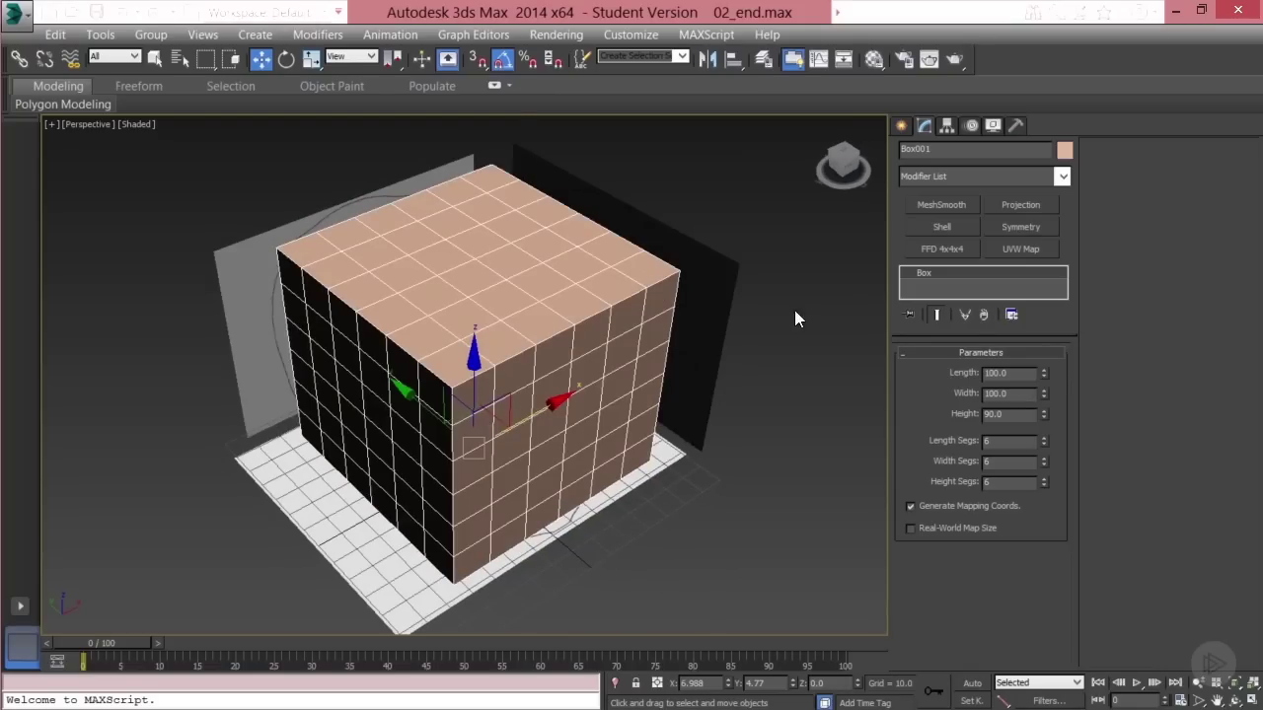
Apply a Spherify modifier to the box
{"action": "left_click", "coordinate": [1062, 178]}
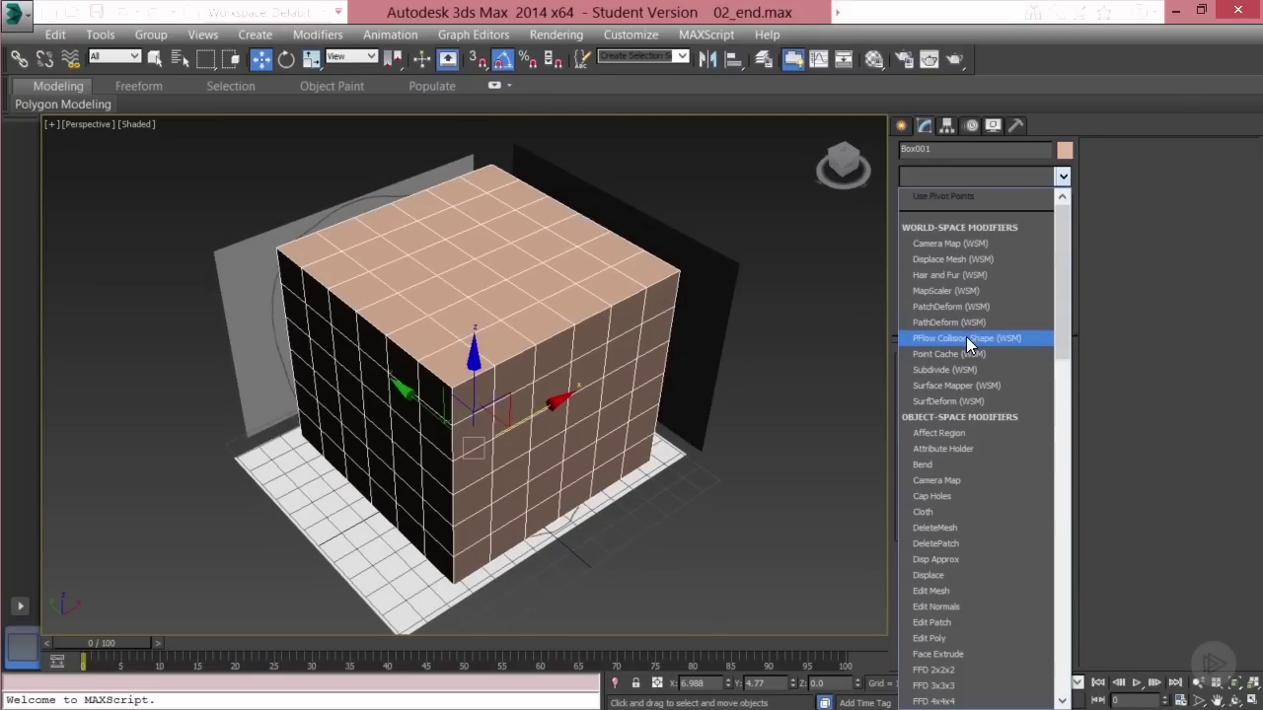
{"action": "scroll", "coordinate": [965, 336], "scroll_direction": "down", "scroll_amount": 4}
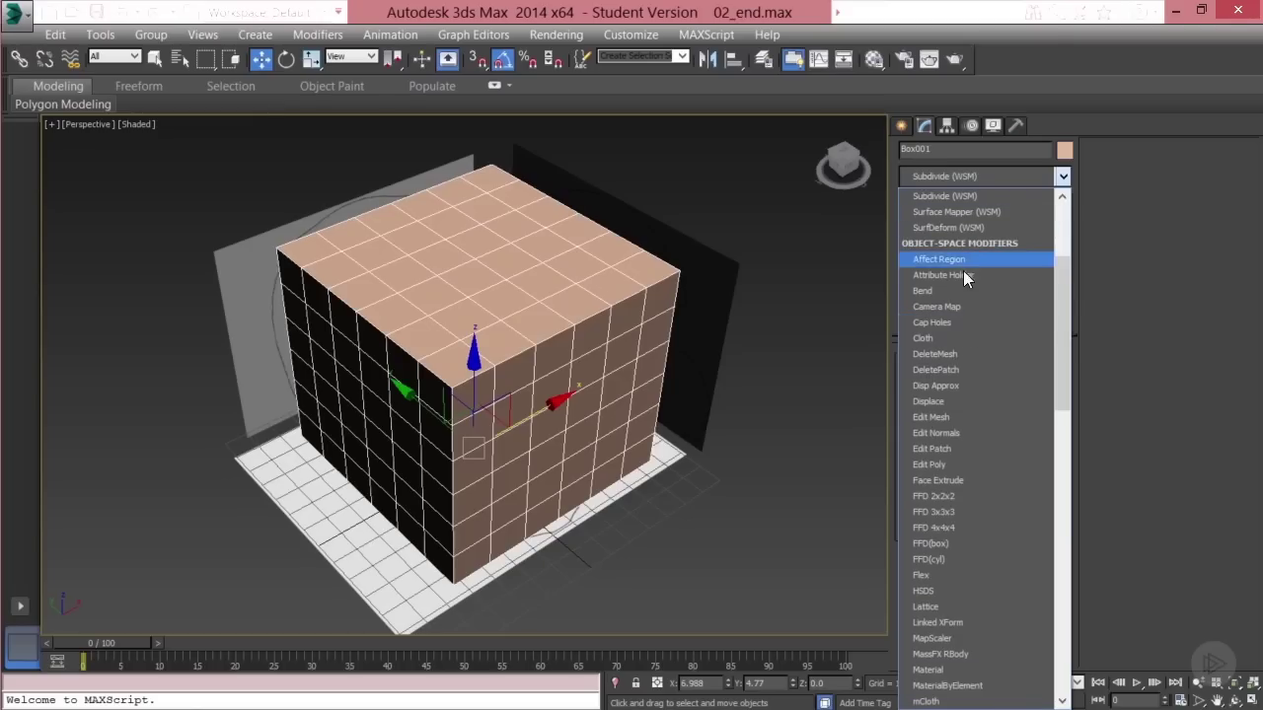
{"action": "scroll", "coordinate": [956, 377], "scroll_direction": "down", "scroll_amount": 19}
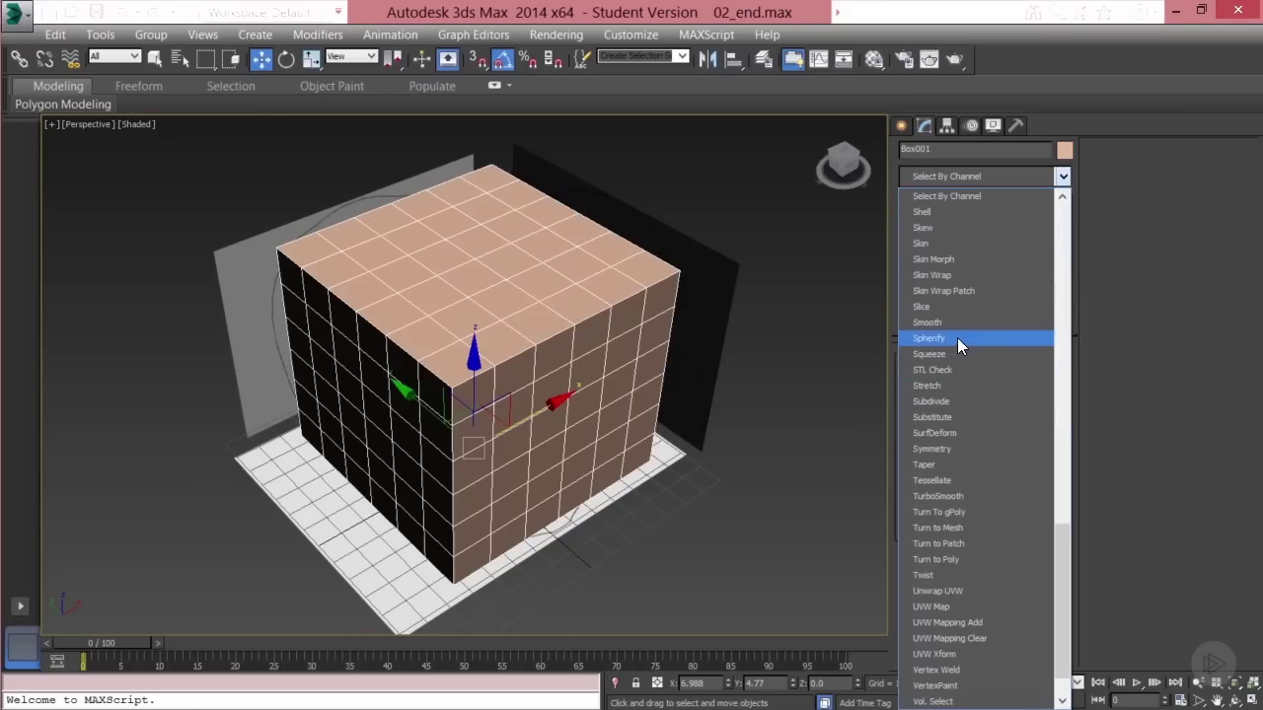
{"action": "left_click", "coordinate": [926, 338]}
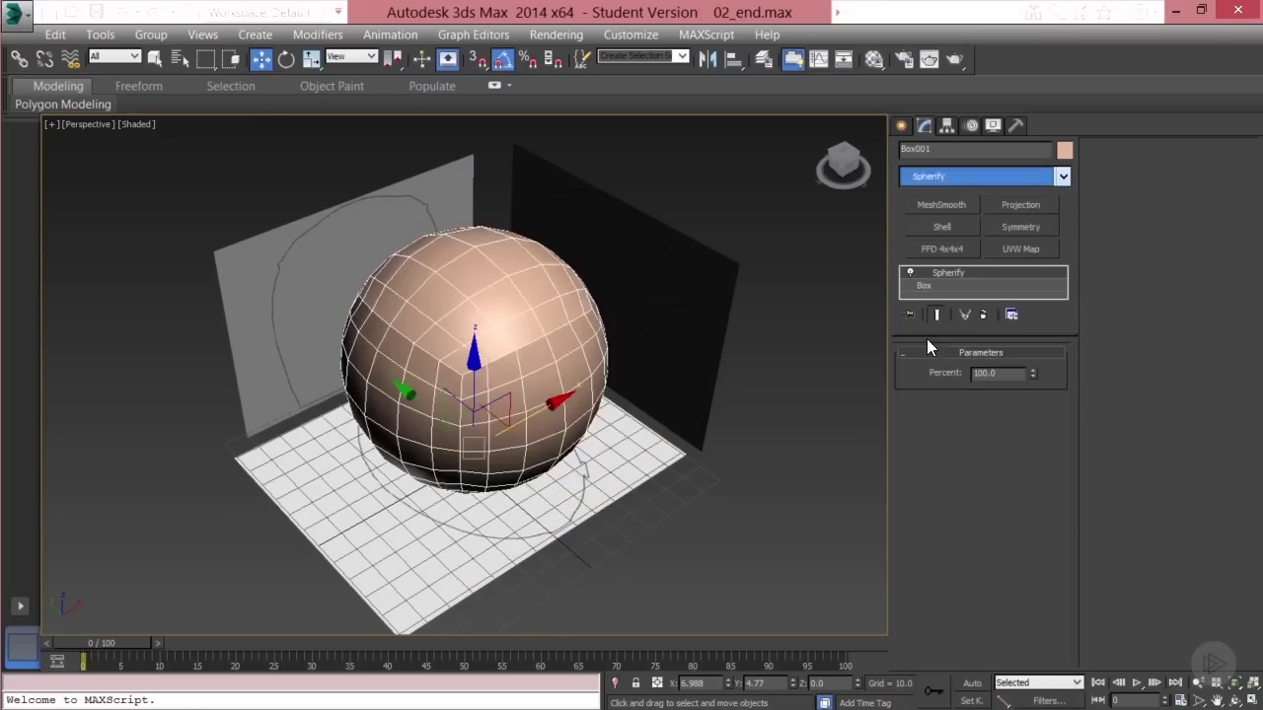
Convert the spherified box to an Editable Poly
{"action": "mouse_move", "coordinate": [493, 459]}
{"action": "middle_mouse_down", "text": "alt"}
{"action": "mouse_move", "coordinate": [546, 455]}
{"action": "mouse_move", "coordinate": [477, 462]}
{"action": "mouse_move", "coordinate": [488, 457]}
{"action": "middle_mouse_up", "text": "alt"}
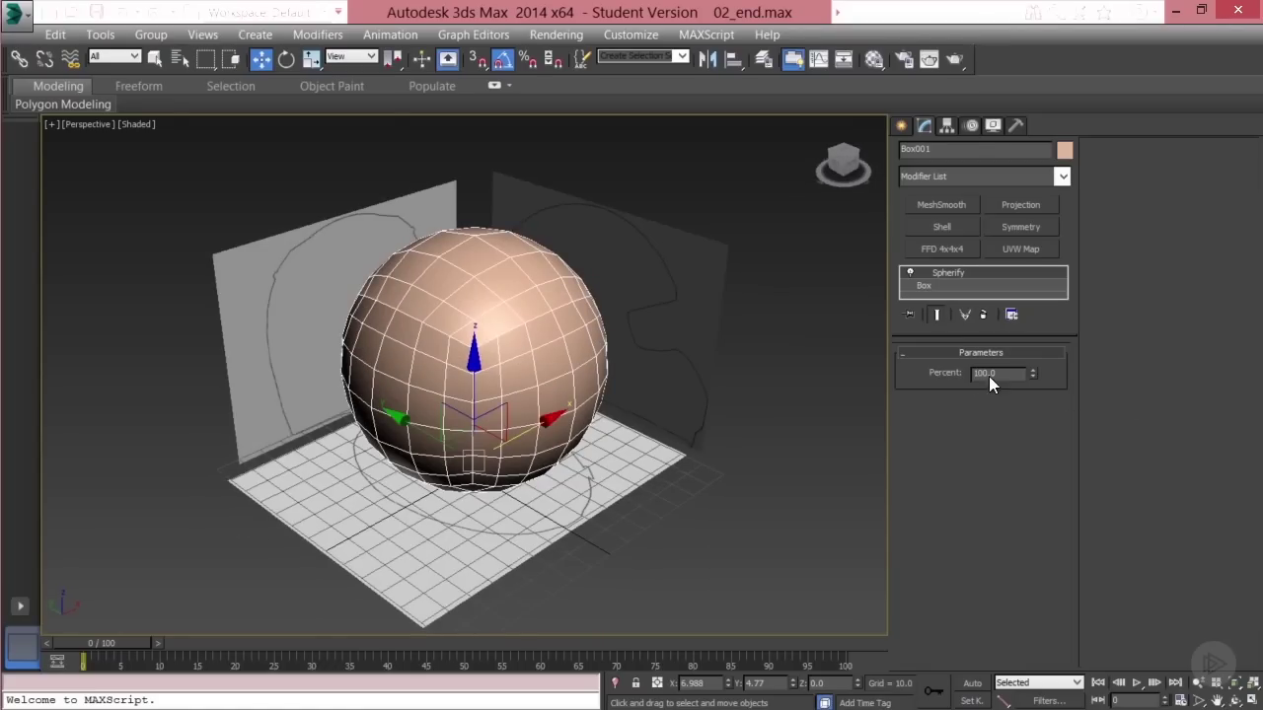
{"action": "right_click", "coordinate": [508, 344]}
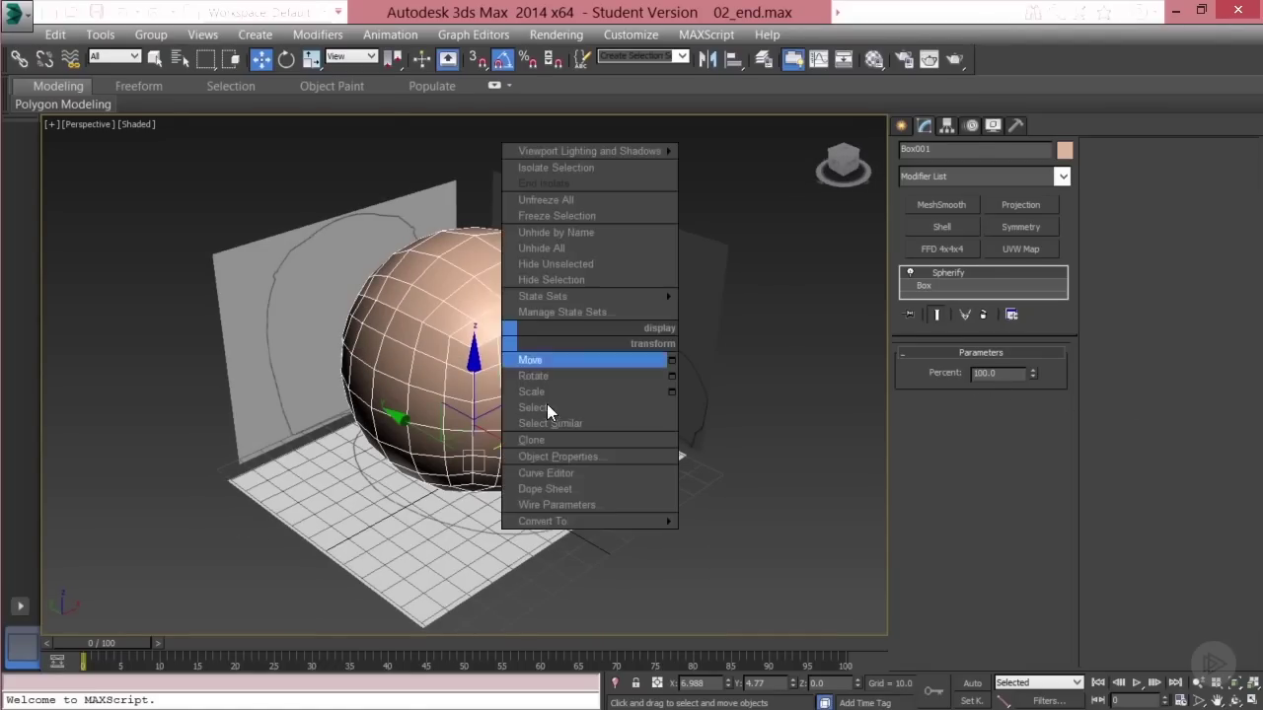
{"action": "mouse_move", "coordinate": [602, 522]}
{"action": "left_click", "coordinate": [763, 535]}
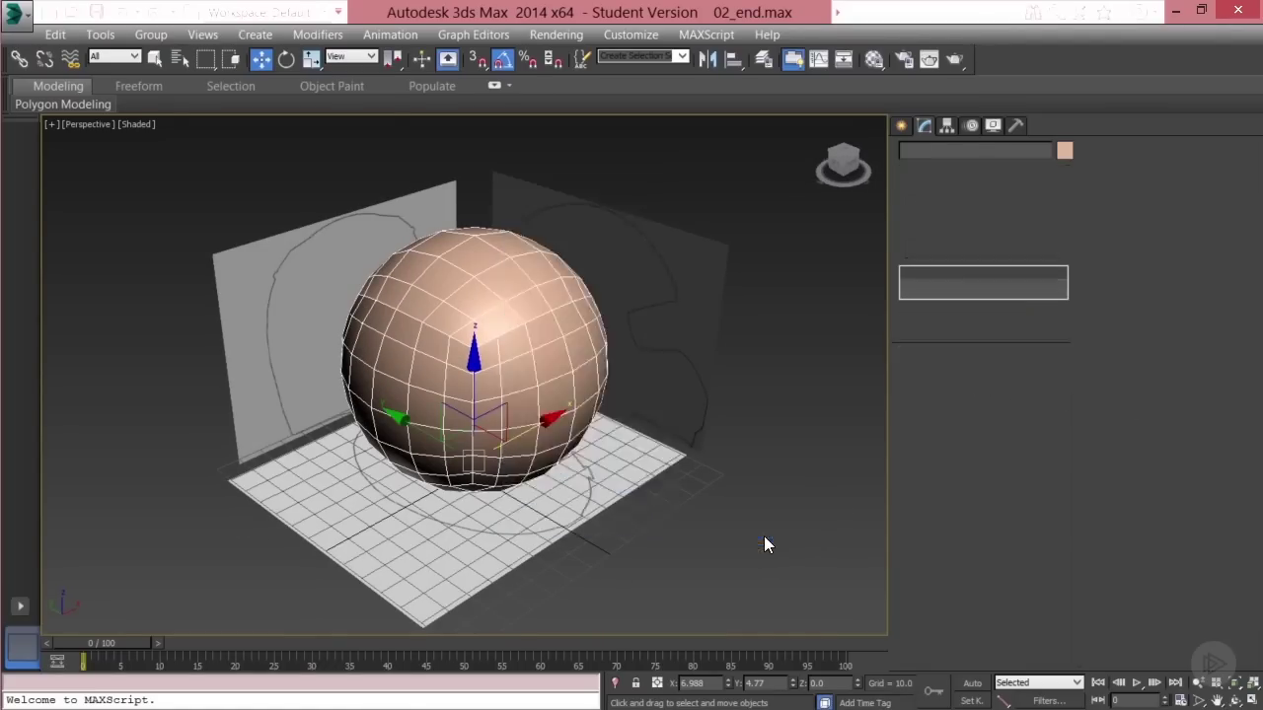
{"action": "middle_click_drag", "start_coordinate": [494, 451], "coordinate": [519, 459], "text": "alt"}
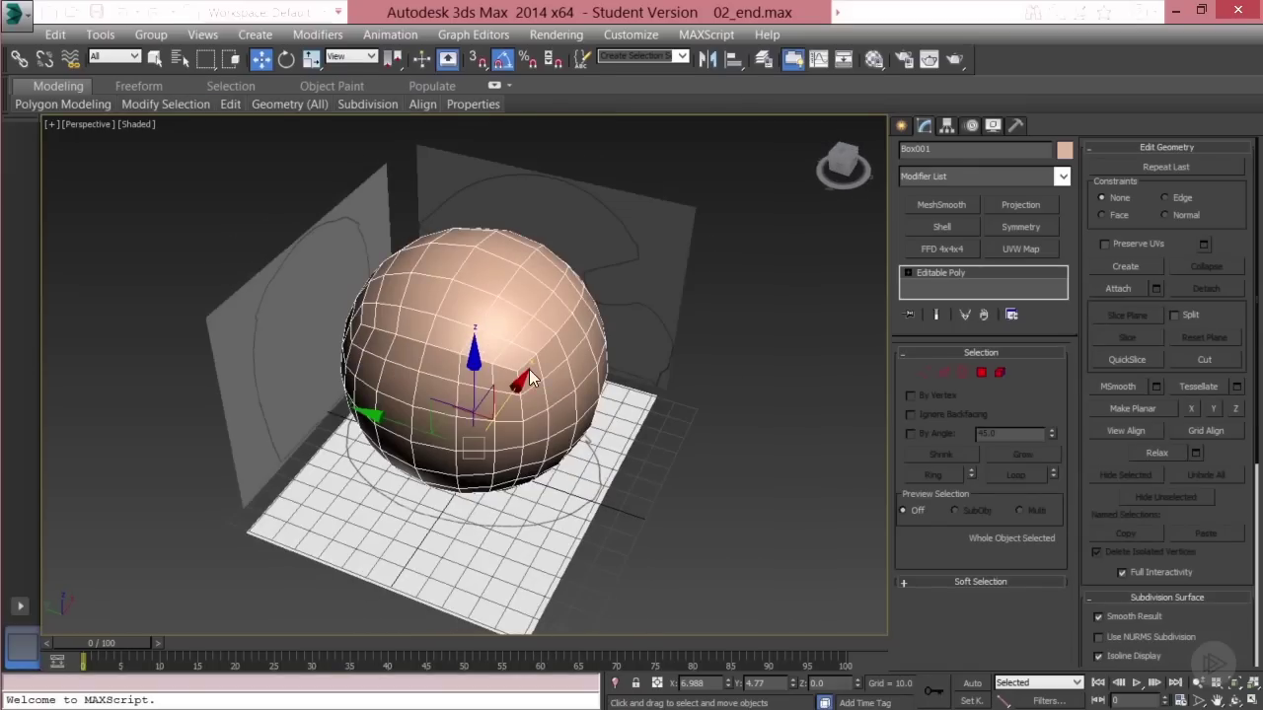
{"action": "middle_click_drag", "start_coordinate": [454, 407], "coordinate": [486, 415], "text": "alt"}
{"action": "middle_click_drag", "start_coordinate": [347, 394], "coordinate": [579, 395], "text": "alt"}
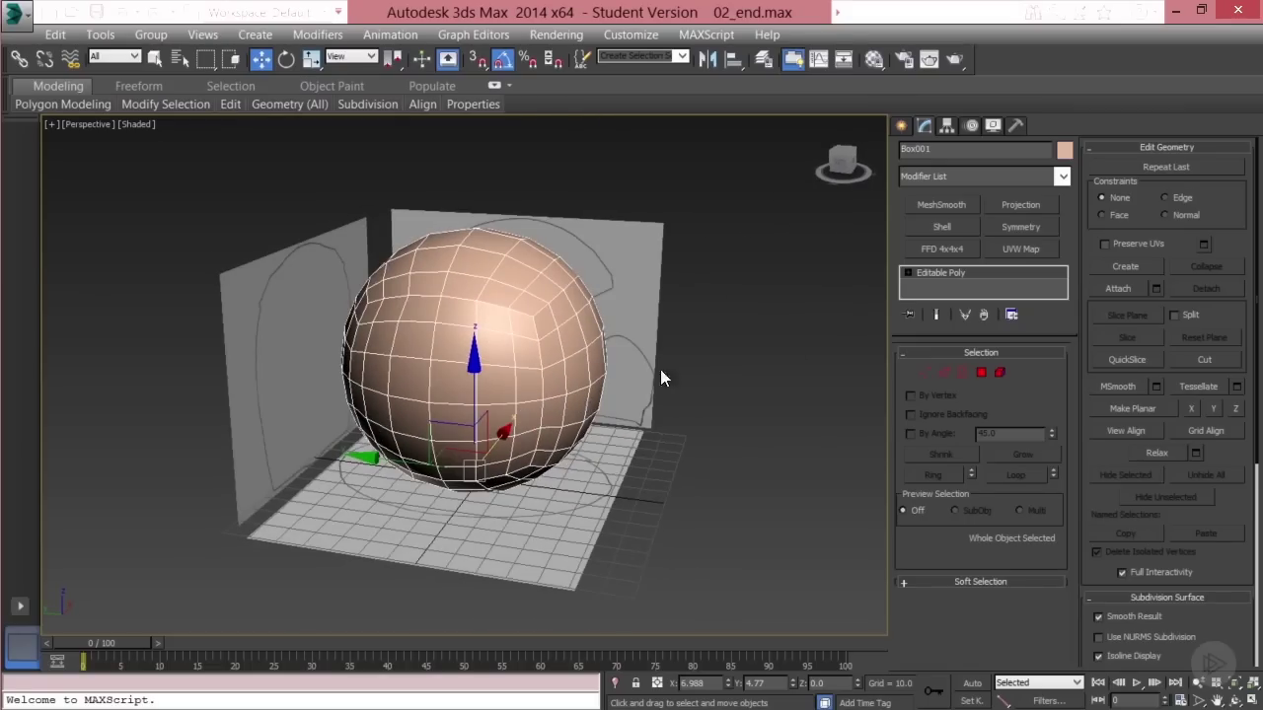
{"action": "middle_click_drag", "start_coordinate": [482, 402], "coordinate": [484, 403]}
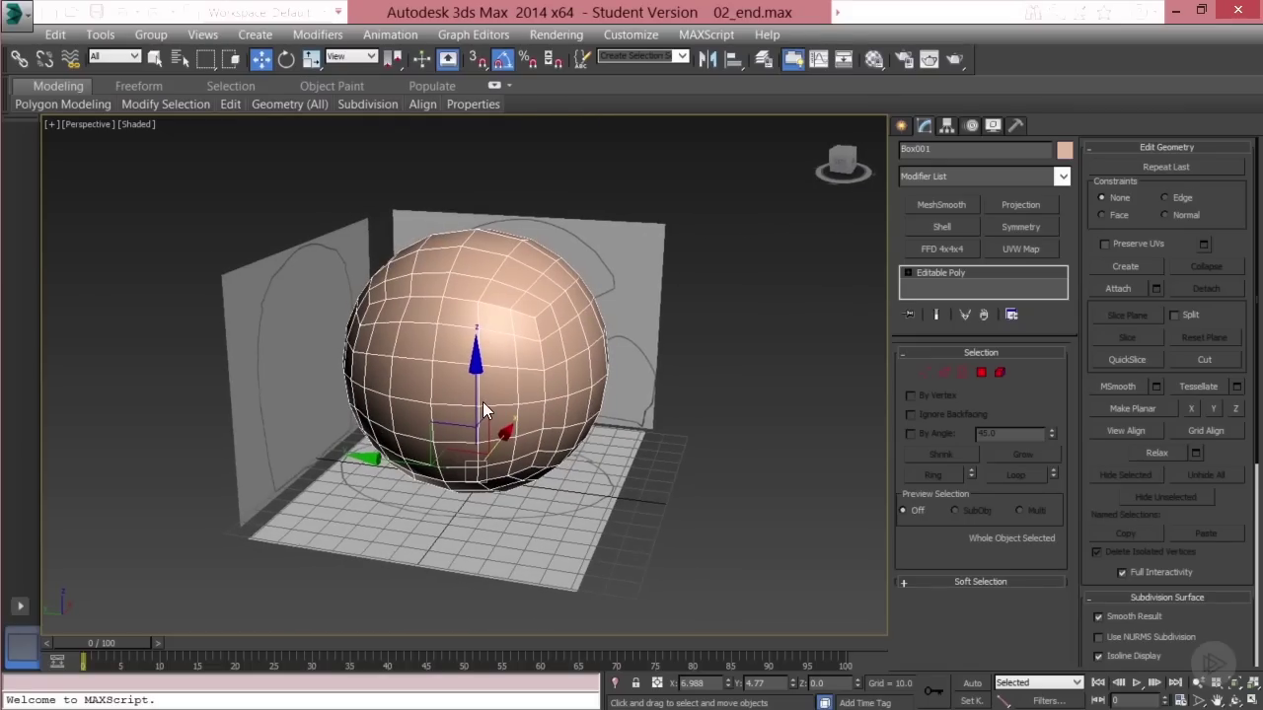
Delete all polygons on the positive X half of the sphere, working in the Top view
{"action": "key", "text": "t"}
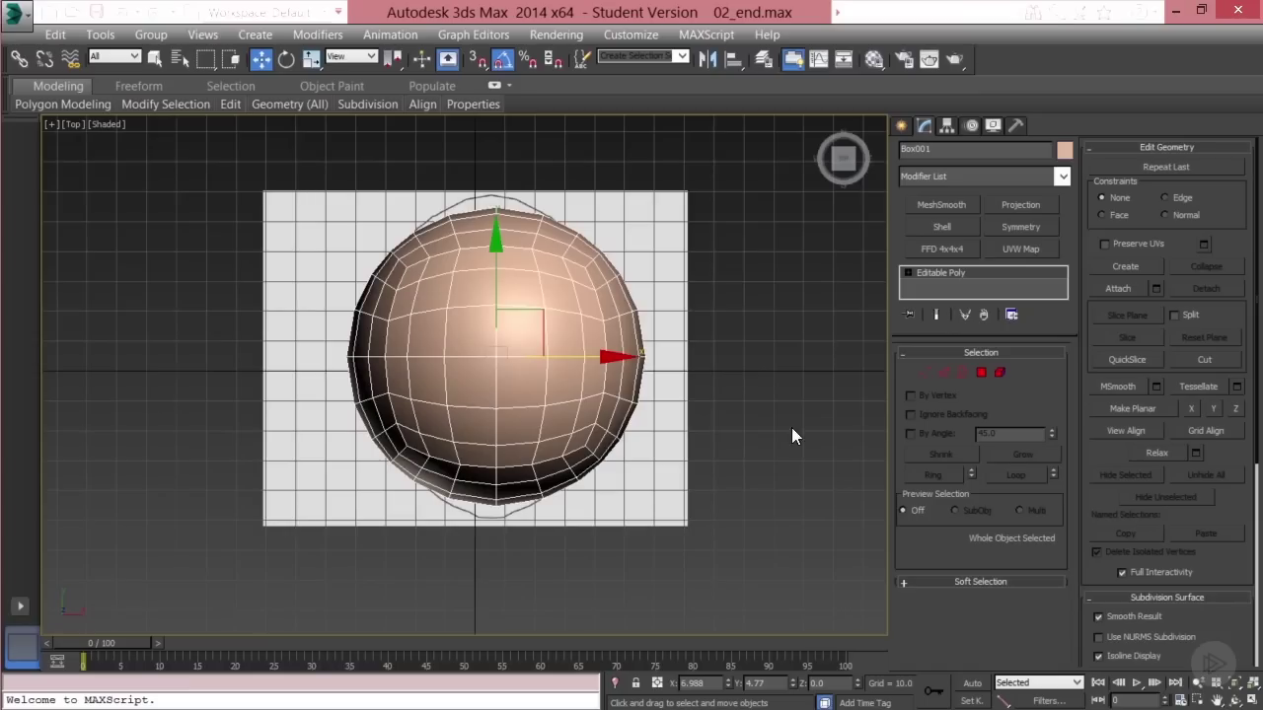
{"action": "left_click", "coordinate": [982, 375]}
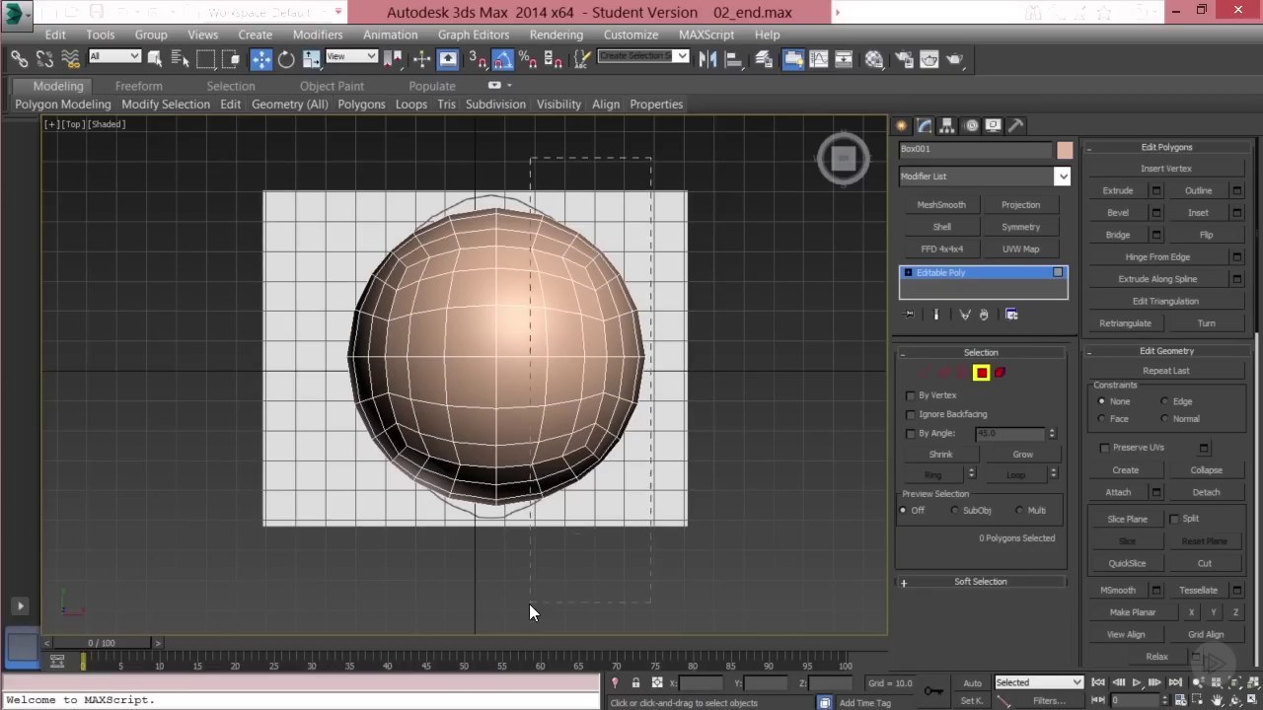
{"action": "left_click_drag", "start_coordinate": [519, 614], "coordinate": [691, 182]}
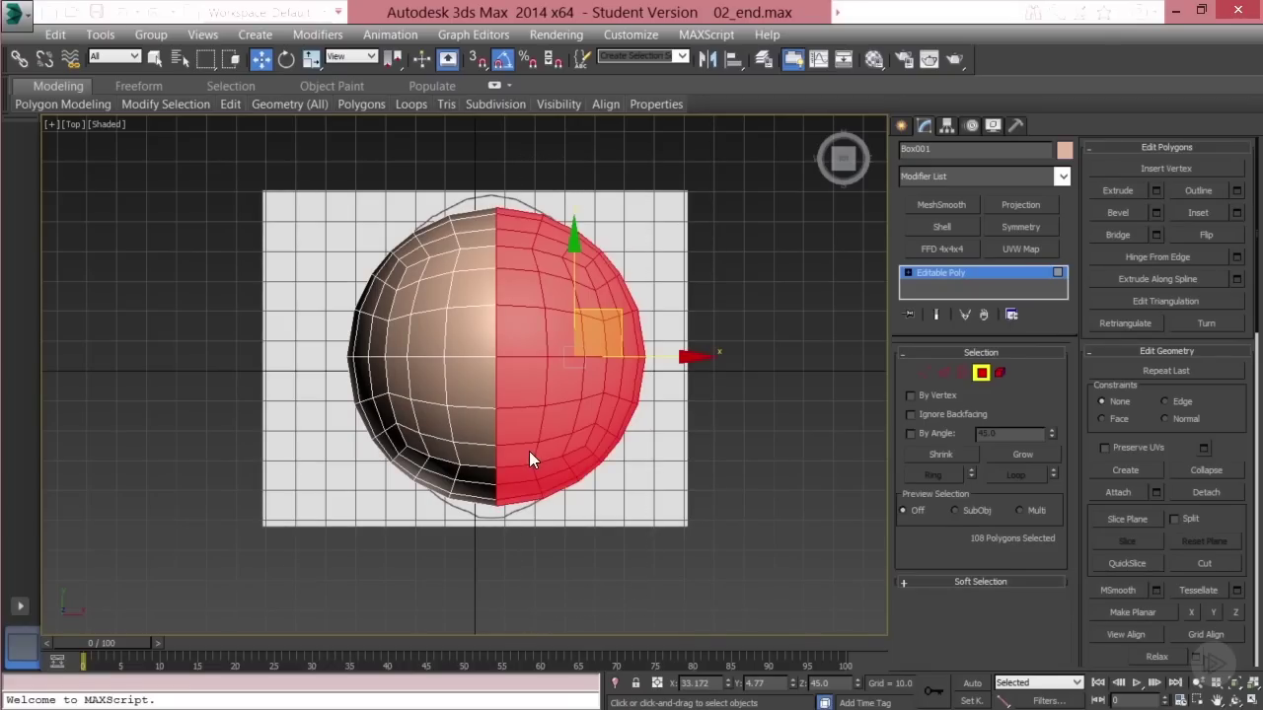
{"action": "key", "text": "Delete"}
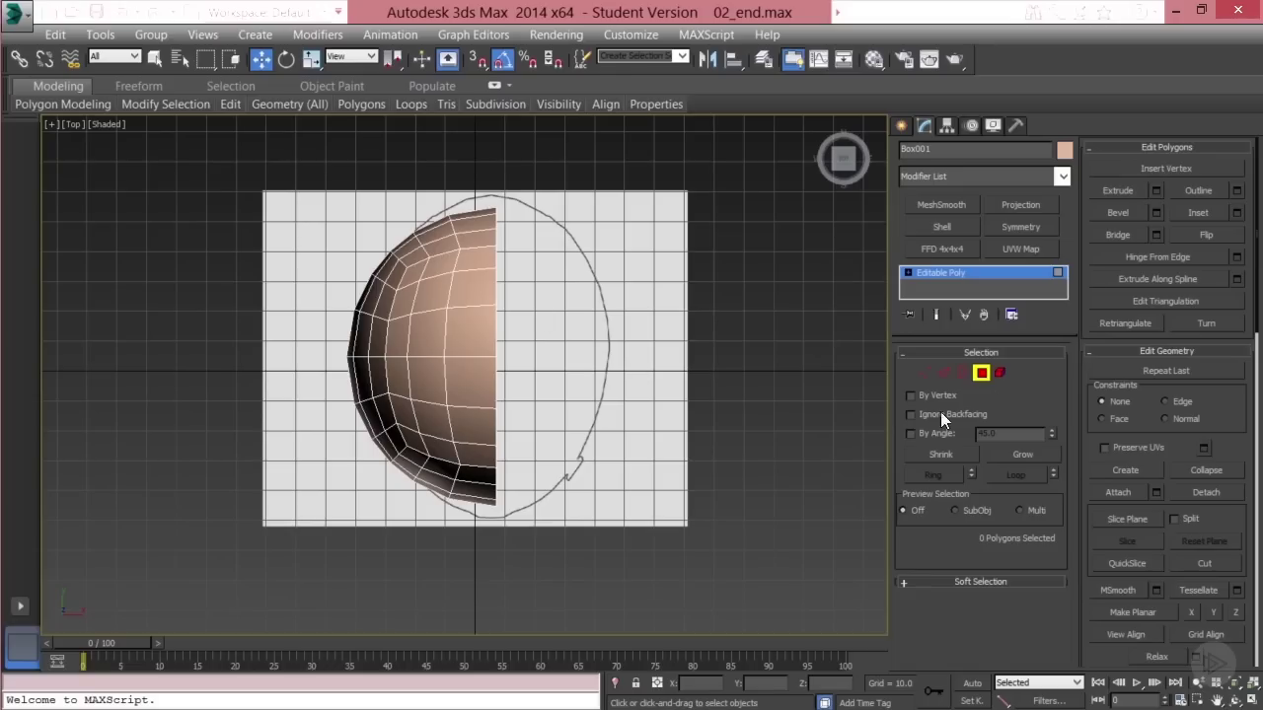
Slide the vertical edge loop nearest the cut about 3 units toward the open side along X, using the Edge constraint
{"action": "key", "text": "p"}
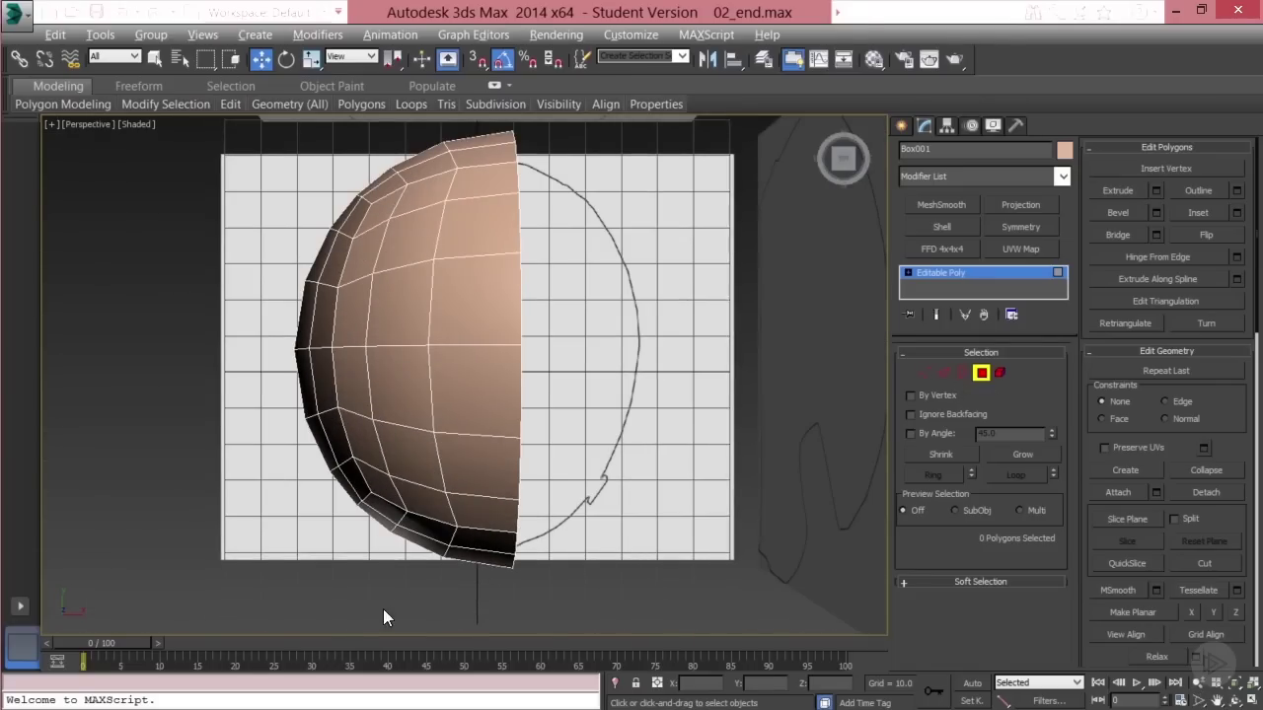
{"action": "middle_click_drag", "start_coordinate": [382, 608], "coordinate": [547, 215], "text": "alt"}
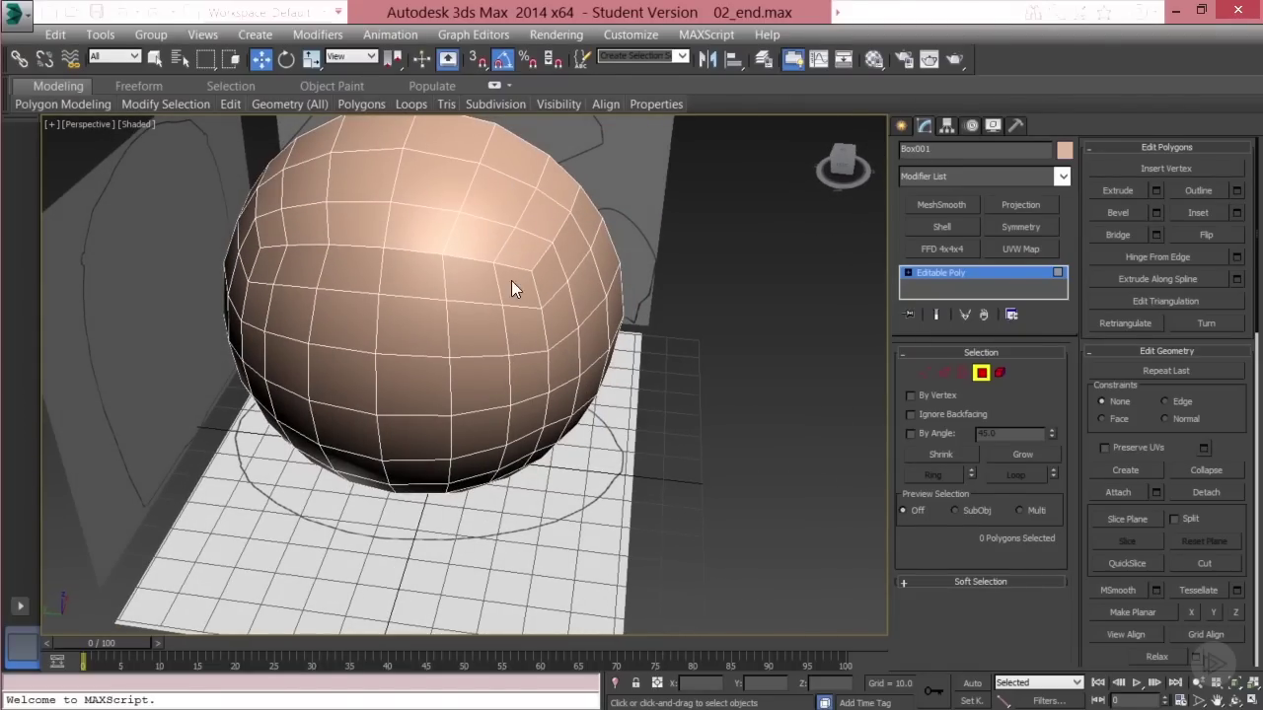
{"action": "middle_click_drag", "start_coordinate": [513, 472], "coordinate": [454, 518], "text": "alt"}
{"action": "middle_click_drag", "start_coordinate": [467, 342], "coordinate": [548, 321], "text": "alt"}
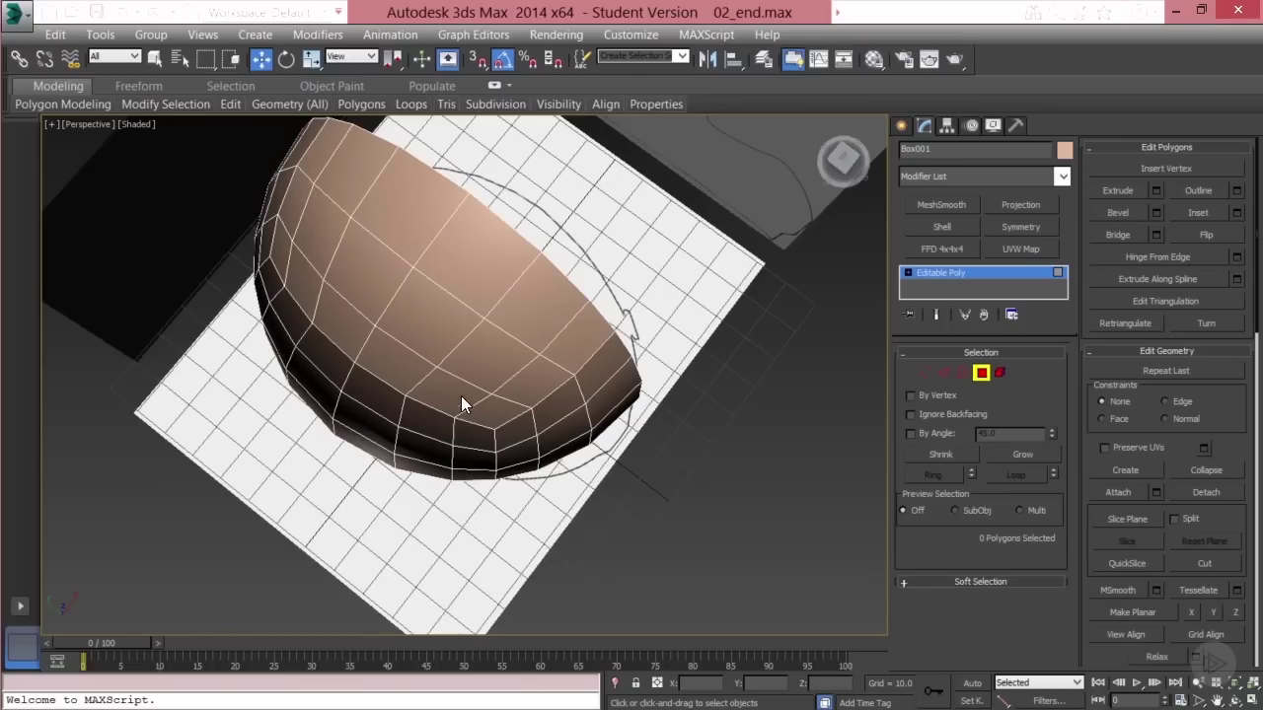
{"action": "key", "text": "t"}
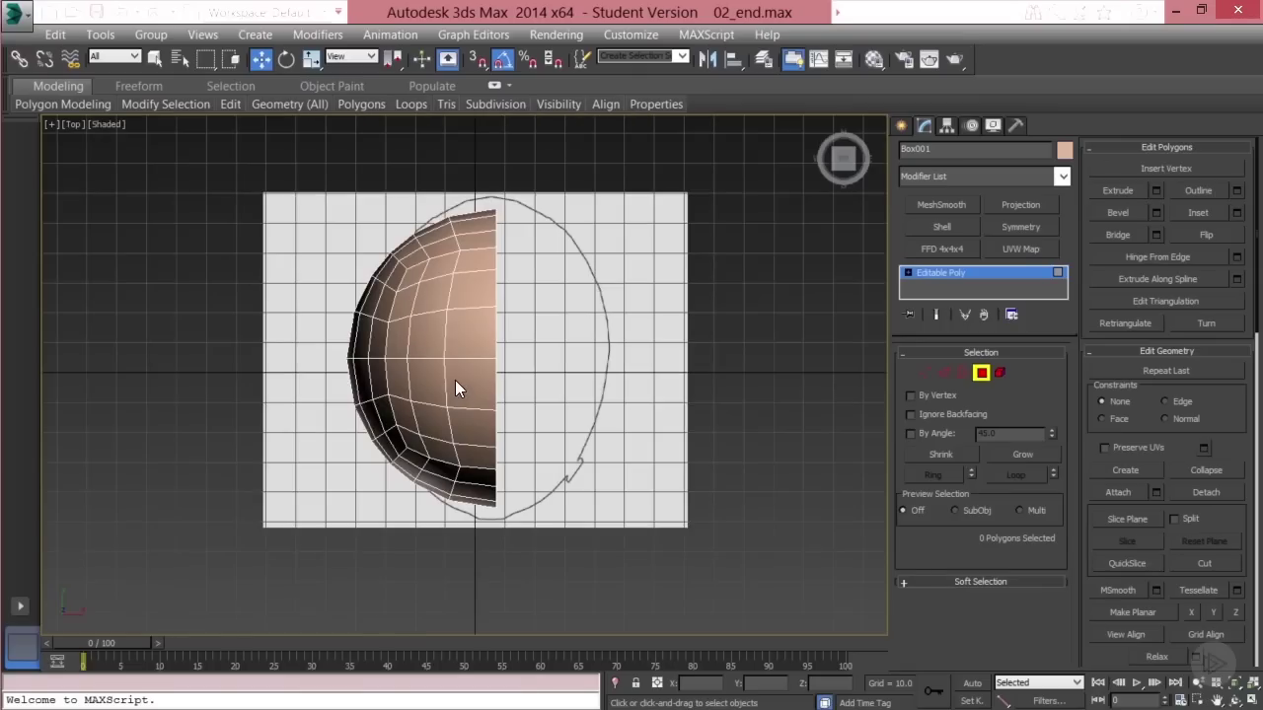
{"action": "left_click", "coordinate": [446, 329]}
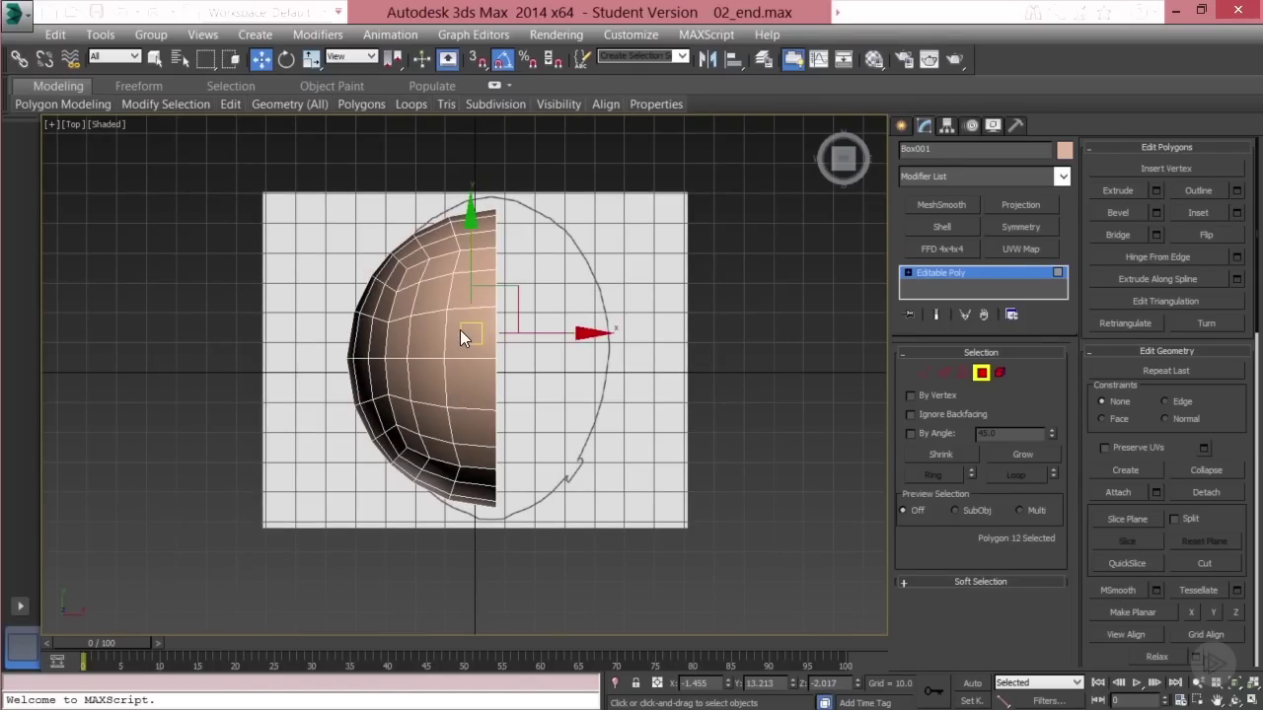
{"action": "key", "text": "2"}
{"action": "middle_click_drag", "start_coordinate": [448, 373], "coordinate": [472, 367]}
{"action": "double_click", "coordinate": [447, 348]}
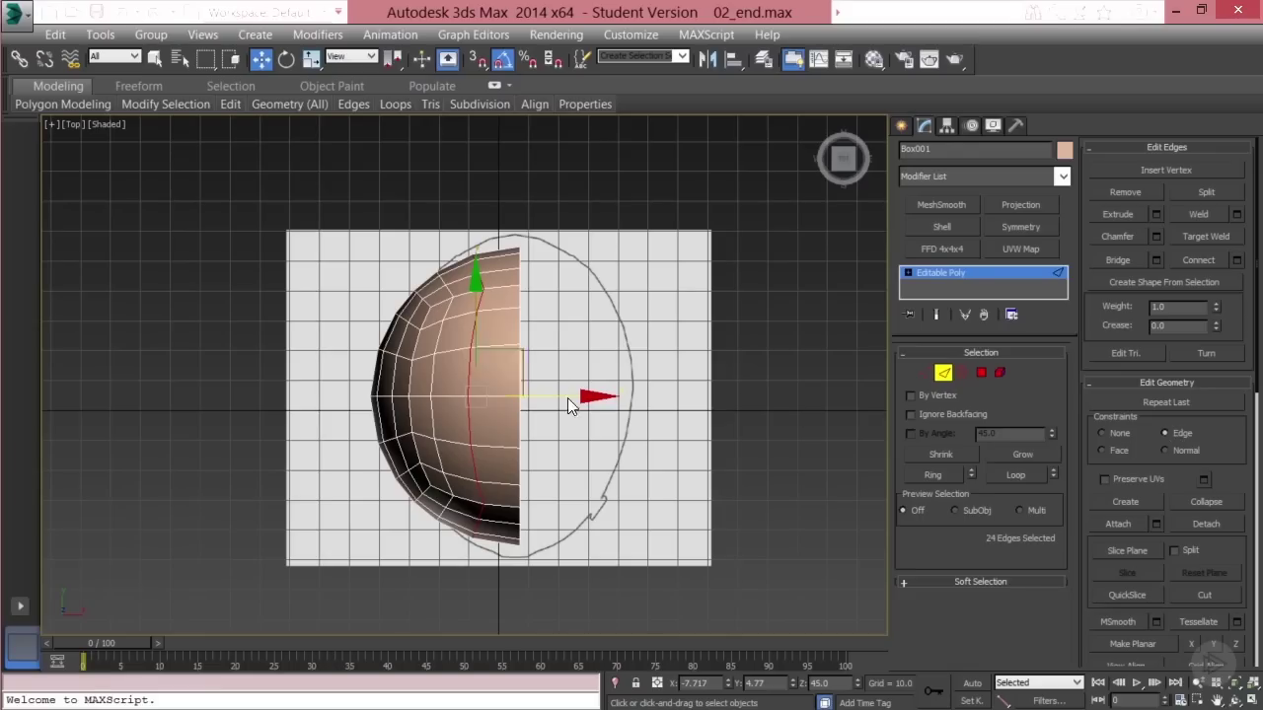
{"action": "middle_click_drag", "start_coordinate": [597, 418], "coordinate": [609, 422]}
{"action": "mouse_move", "coordinate": [590, 403]}
{"action": "left_mouse_down"}
{"action": "mouse_move", "coordinate": [620, 388]}
{"action": "mouse_move", "coordinate": [581, 397]}
{"action": "mouse_move", "coordinate": [598, 400]}
{"action": "left_mouse_up"}
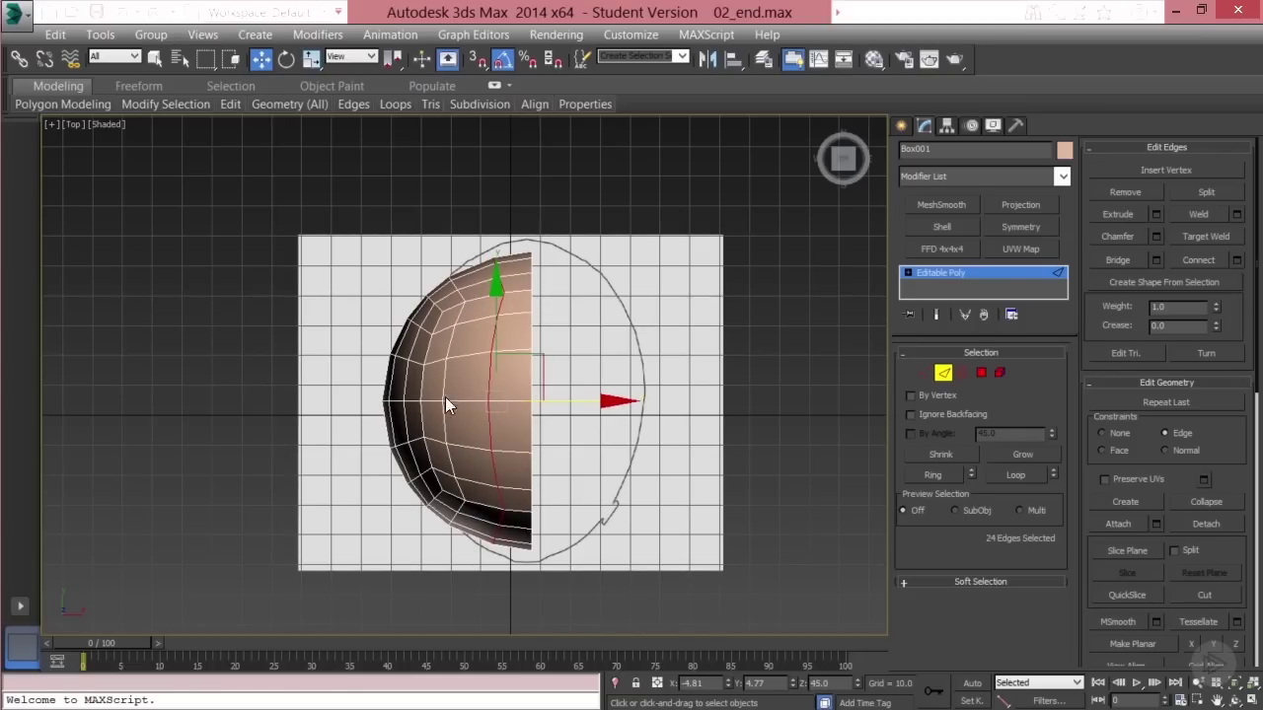
Try sliding the two overlapping vertices near the upper end of the moved loop along X with the Edge constraint, and undo the moves
{"action": "middle_click_drag", "start_coordinate": [445, 396], "coordinate": [545, 432]}
{"action": "key", "text": "1"}
{"action": "scroll", "coordinate": [641, 346], "scroll_direction": "up", "scroll_amount": 3}
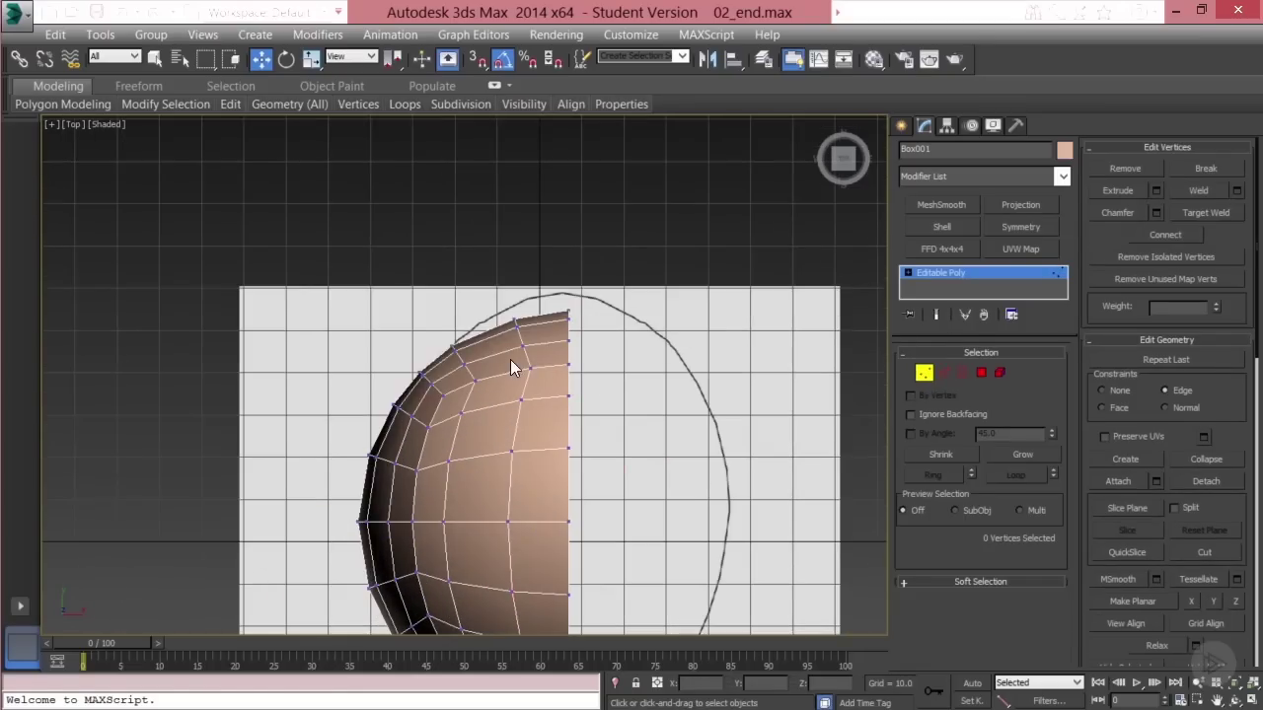
{"action": "left_click_drag", "start_coordinate": [510, 361], "coordinate": [572, 362]}
{"action": "scroll", "coordinate": [544, 391], "scroll_direction": "up", "scroll_amount": 2}
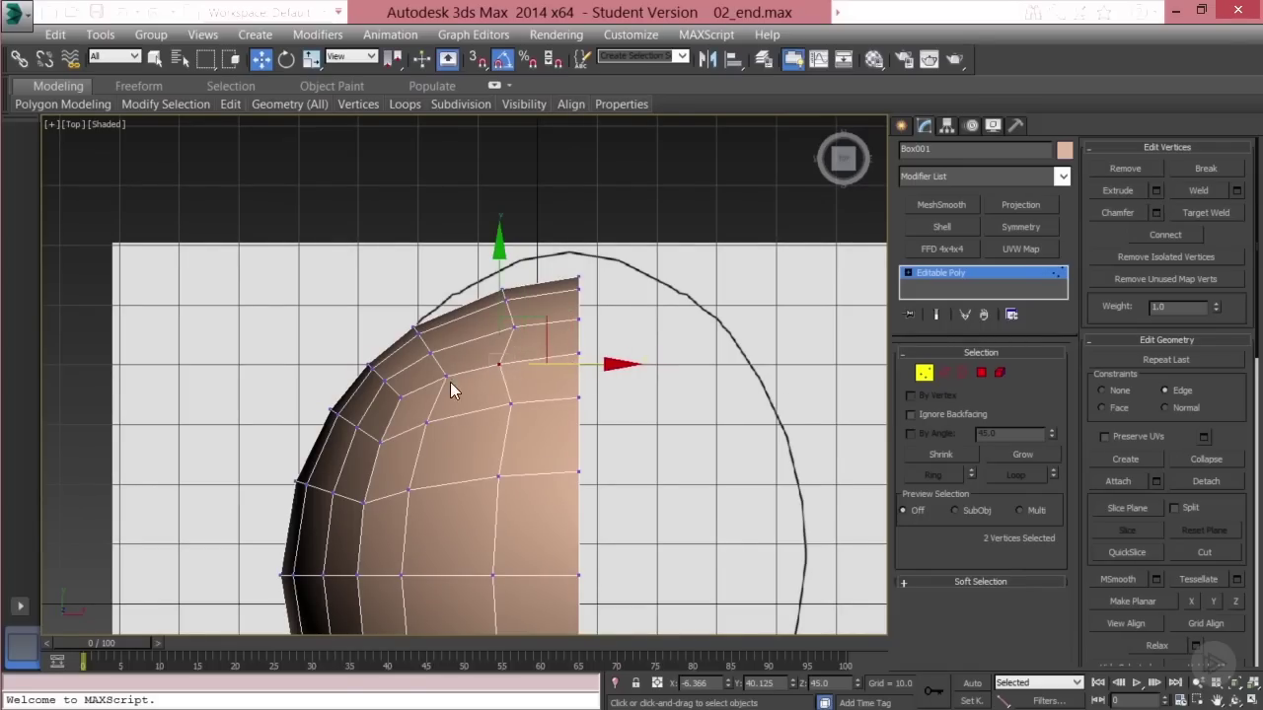
{"action": "key", "text": "ctrl+z"}
{"action": "middle_click_drag", "start_coordinate": [571, 422], "coordinate": [572, 341]}
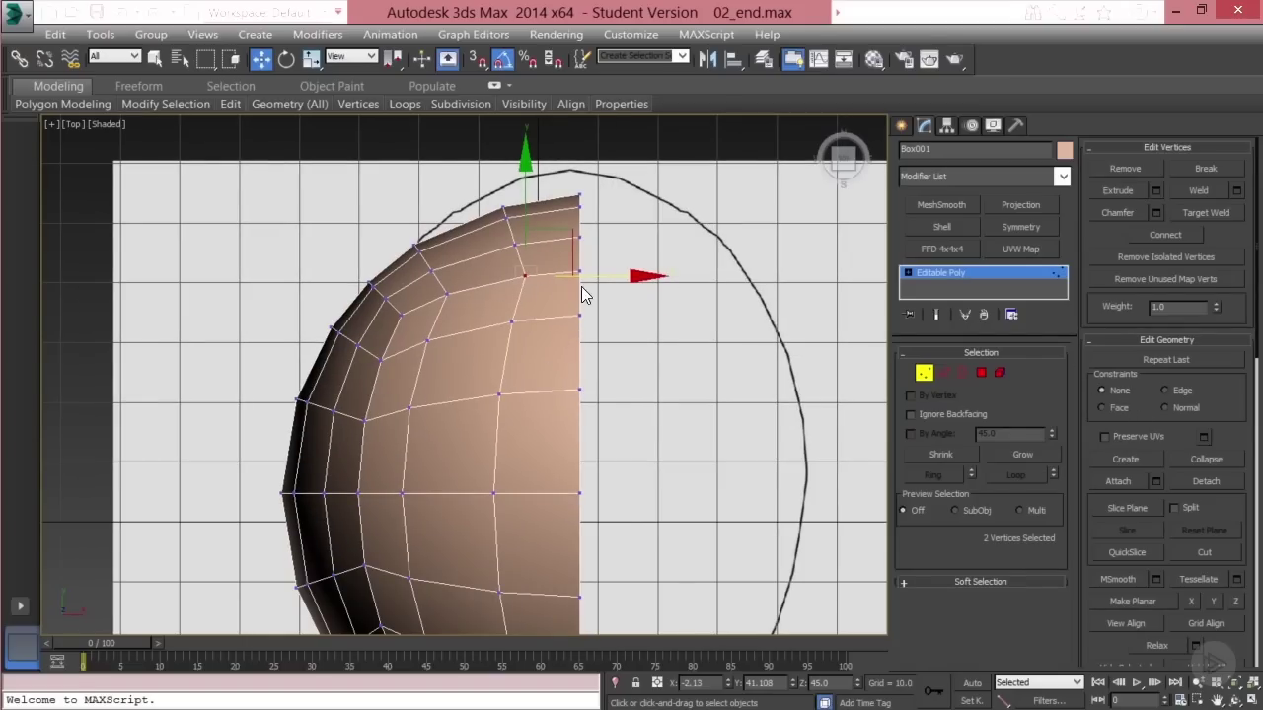
{"action": "left_click_drag", "start_coordinate": [590, 278], "coordinate": [501, 286]}
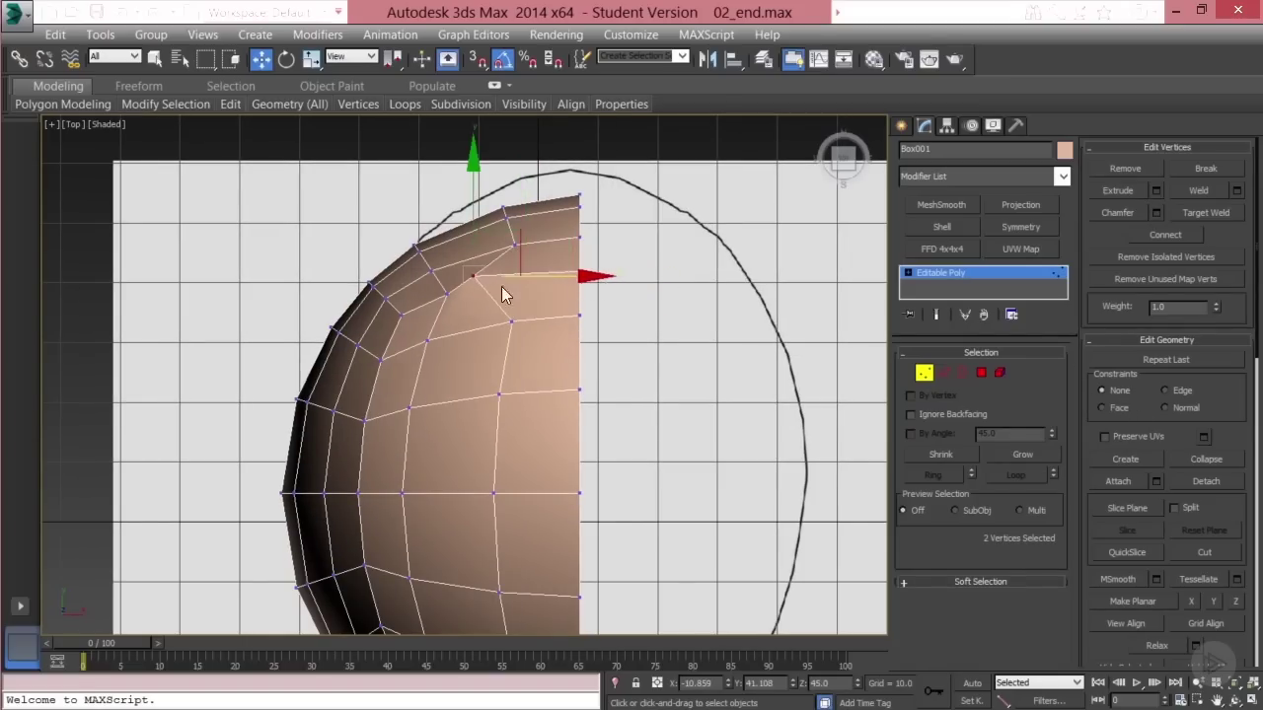
{"action": "mouse_move", "coordinate": [582, 284]}
{"action": "left_mouse_down"}
{"action": "mouse_move", "coordinate": [565, 283]}
{"action": "mouse_move", "coordinate": [585, 284]}
{"action": "left_mouse_up"}
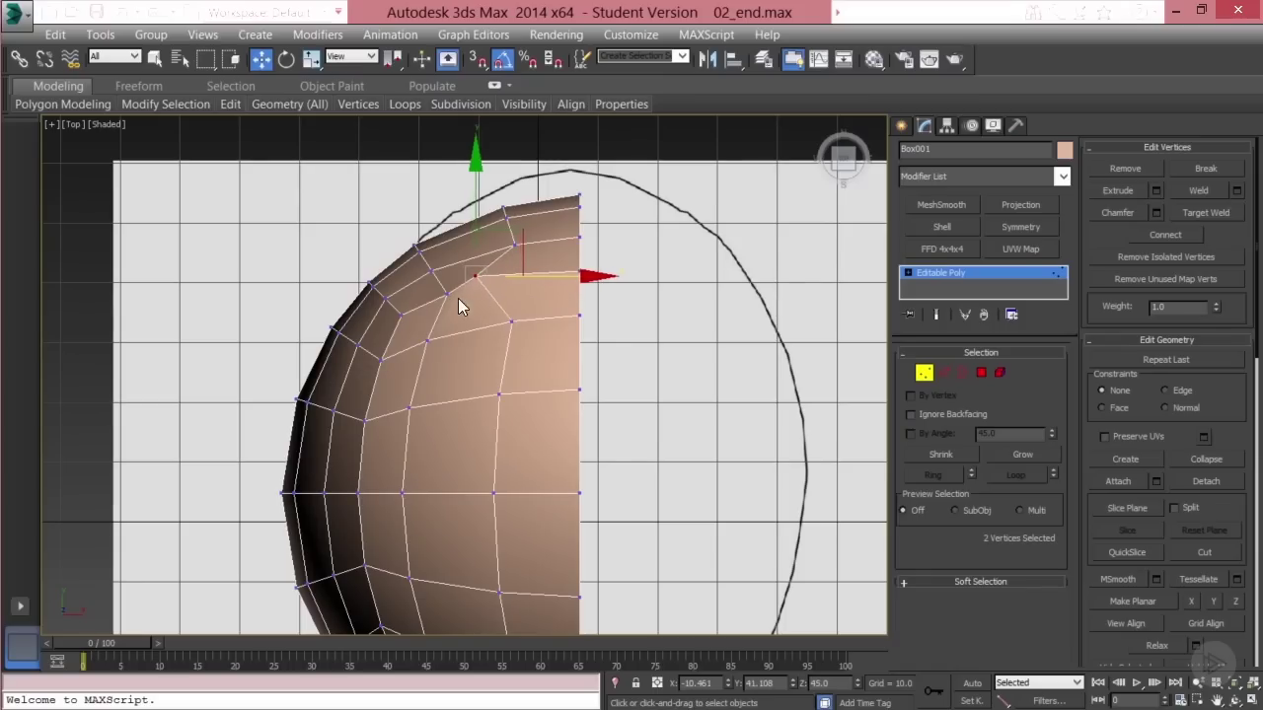
{"action": "key", "text": "ctrl+z"}
{"action": "key", "text": "ctrl+z"}
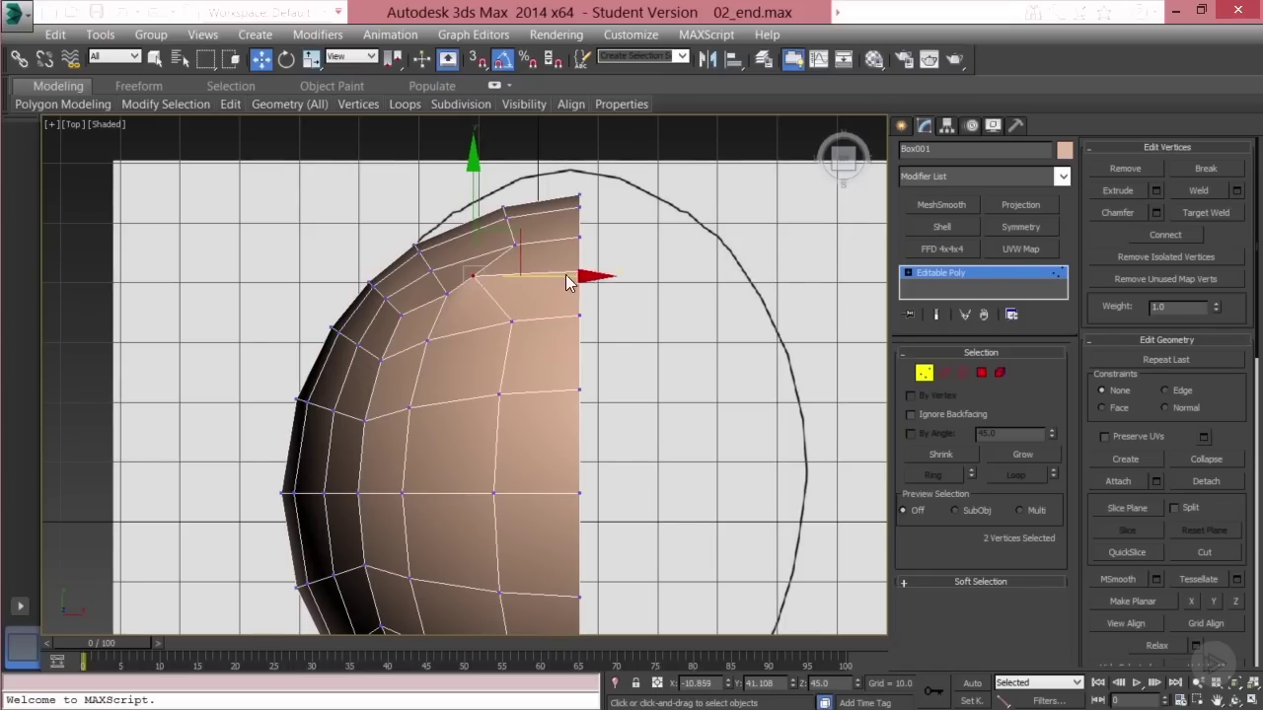
{"action": "left_click", "coordinate": [1167, 391]}
Examine the half sphere's edge flow in the Top view and from an angle in the Perspective view
{"action": "middle_click_drag", "start_coordinate": [735, 409], "coordinate": [727, 380]}
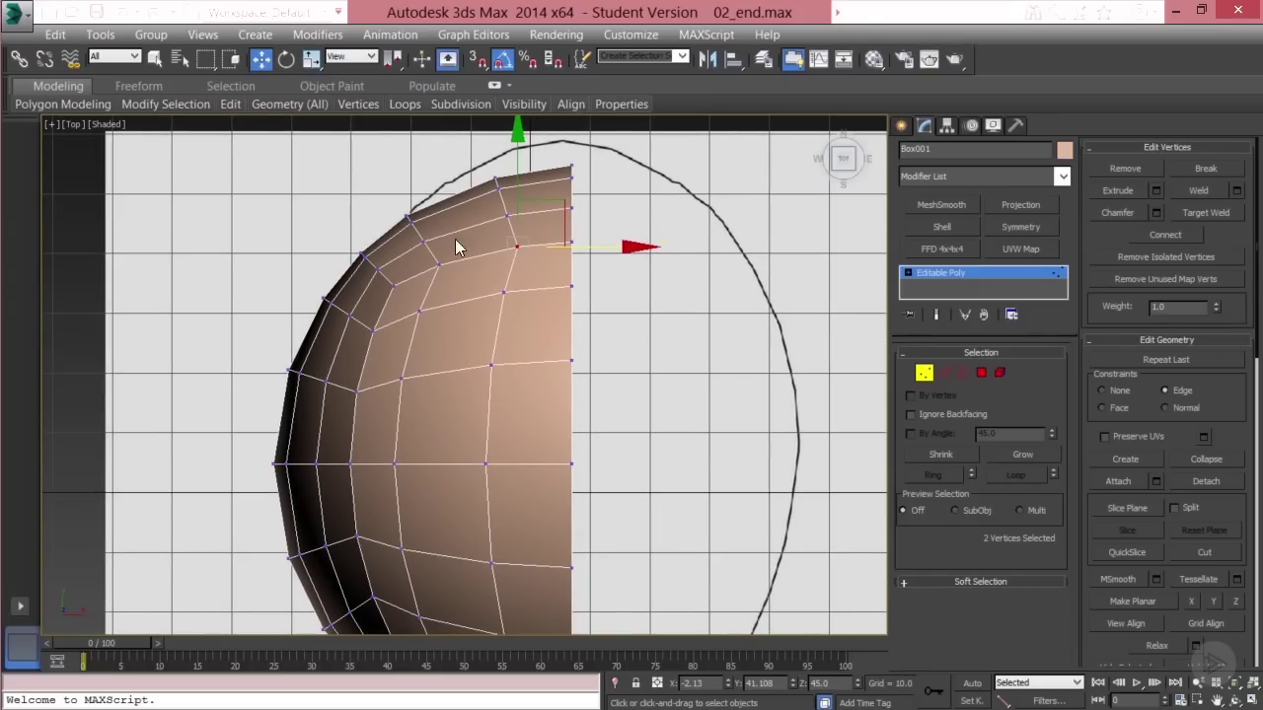
{"action": "middle_click_drag", "start_coordinate": [380, 494], "coordinate": [382, 436]}
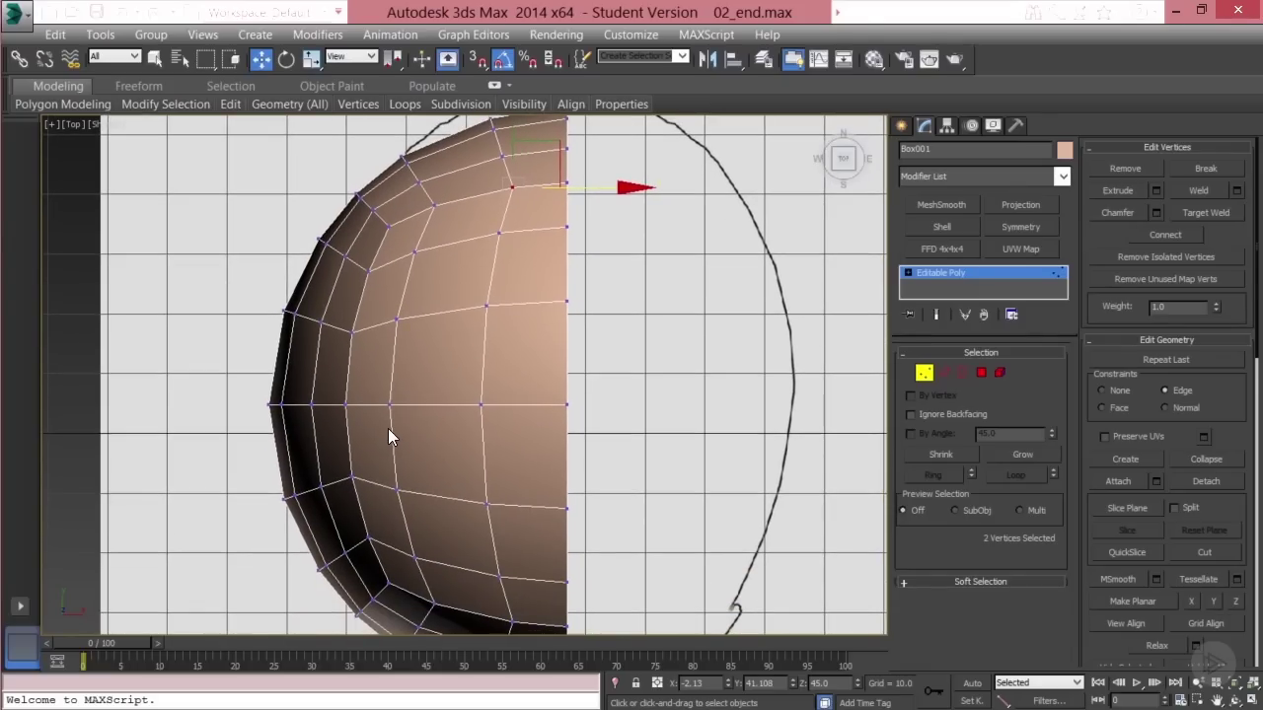
{"action": "key", "text": "p"}
{"action": "scroll", "coordinate": [375, 449], "scroll_direction": "down", "scroll_amount": 3}
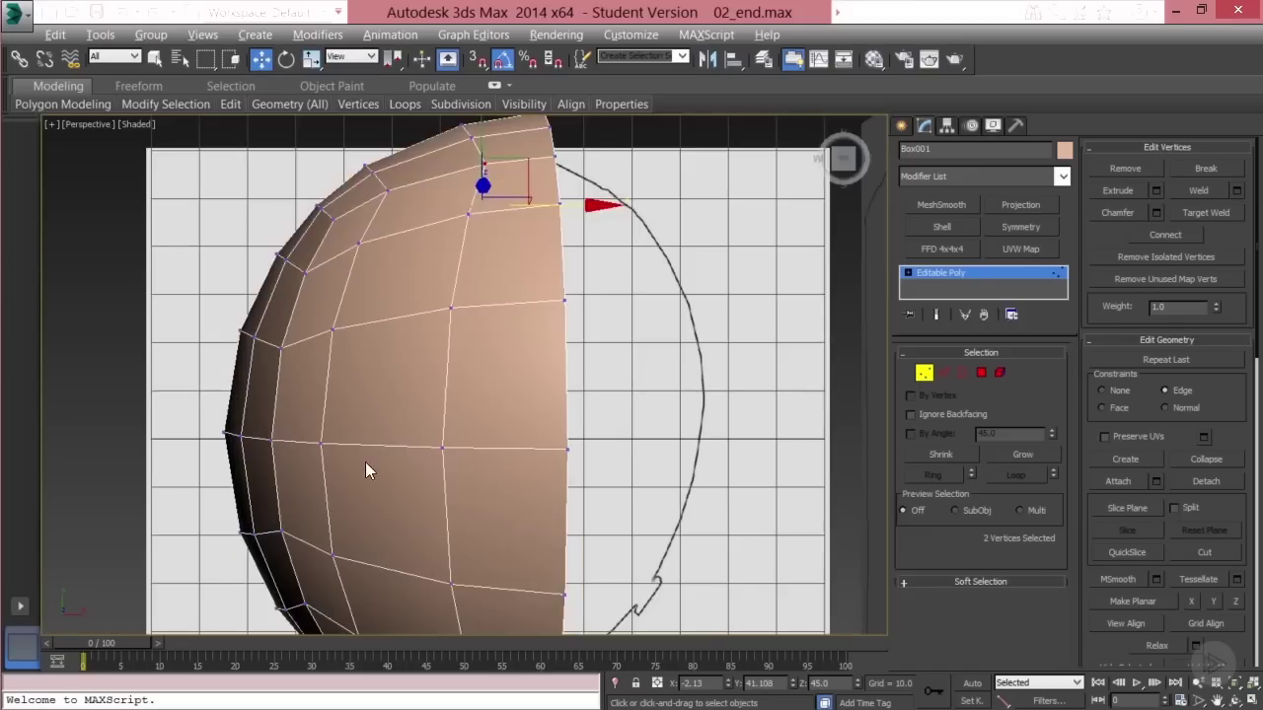
{"action": "middle_click_drag", "start_coordinate": [365, 472], "coordinate": [281, 292], "text": "alt"}
{"action": "middle_click_drag", "start_coordinate": [372, 243], "coordinate": [338, 358], "text": "alt"}
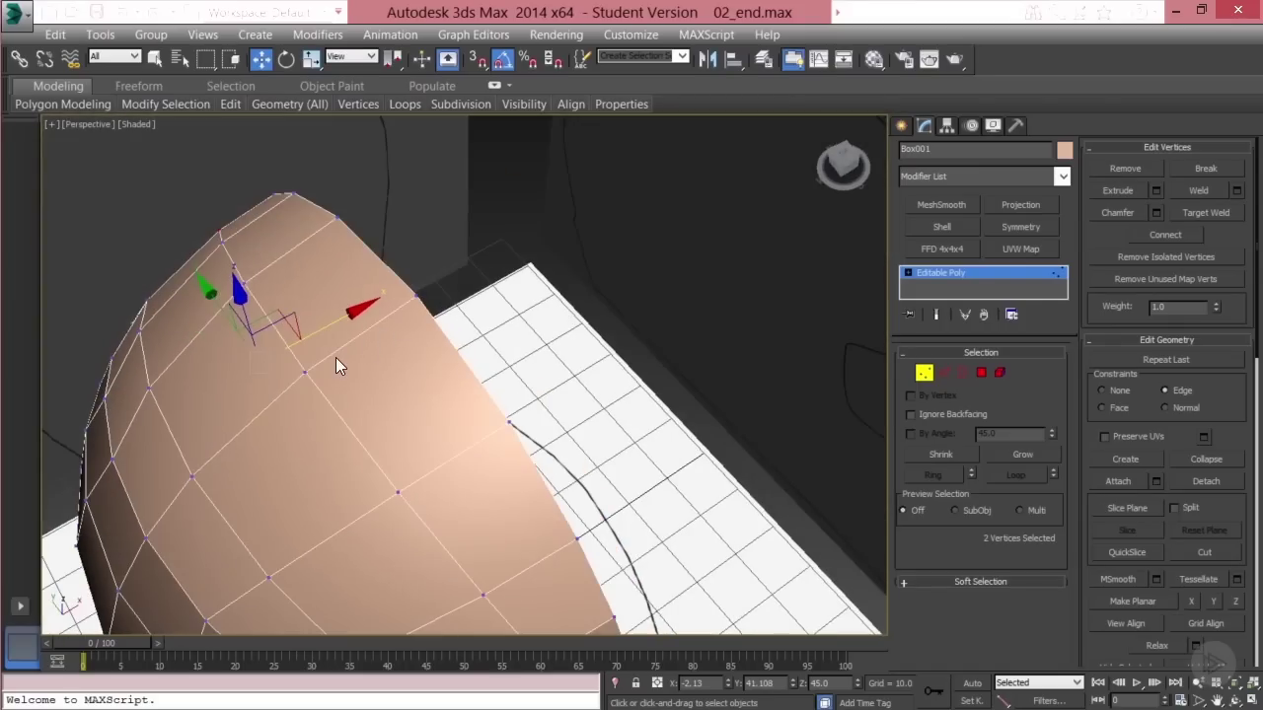
{"action": "key", "text": "t"}
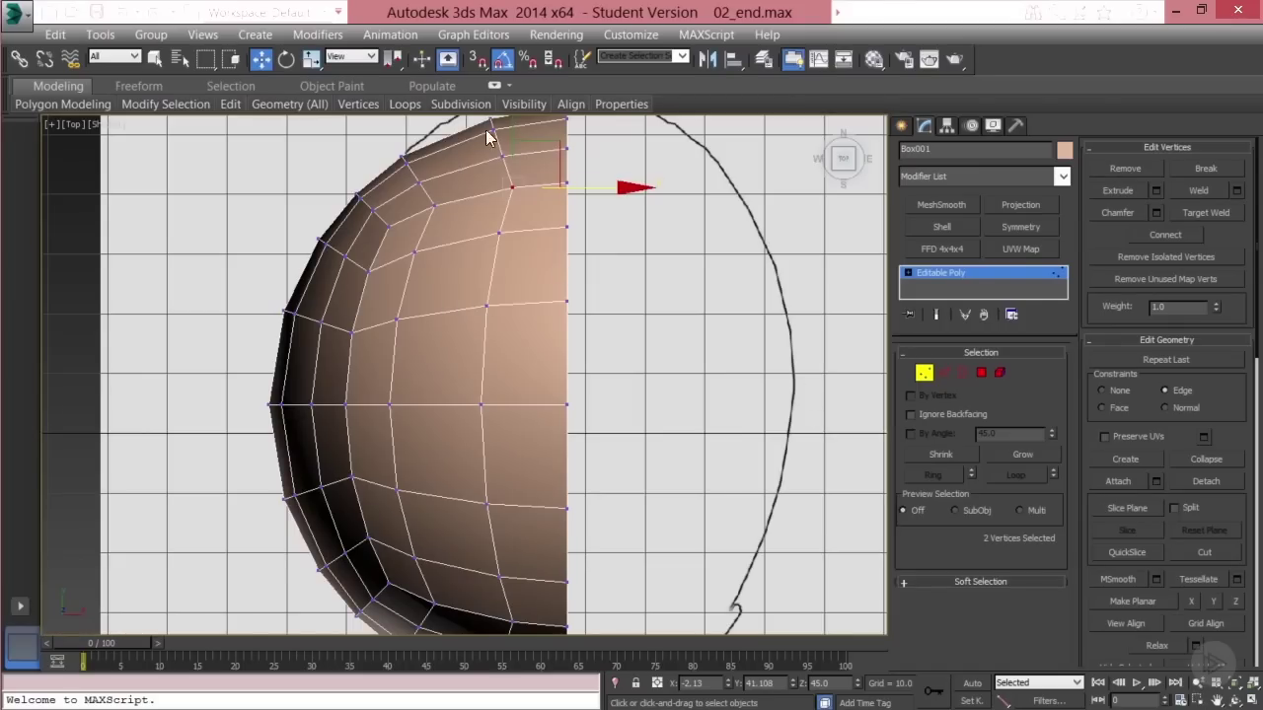
Scale the edge loop nearest the cut along X until it is straight, keeping the Edge constraint on
{"action": "left_click", "coordinate": [941, 372]}
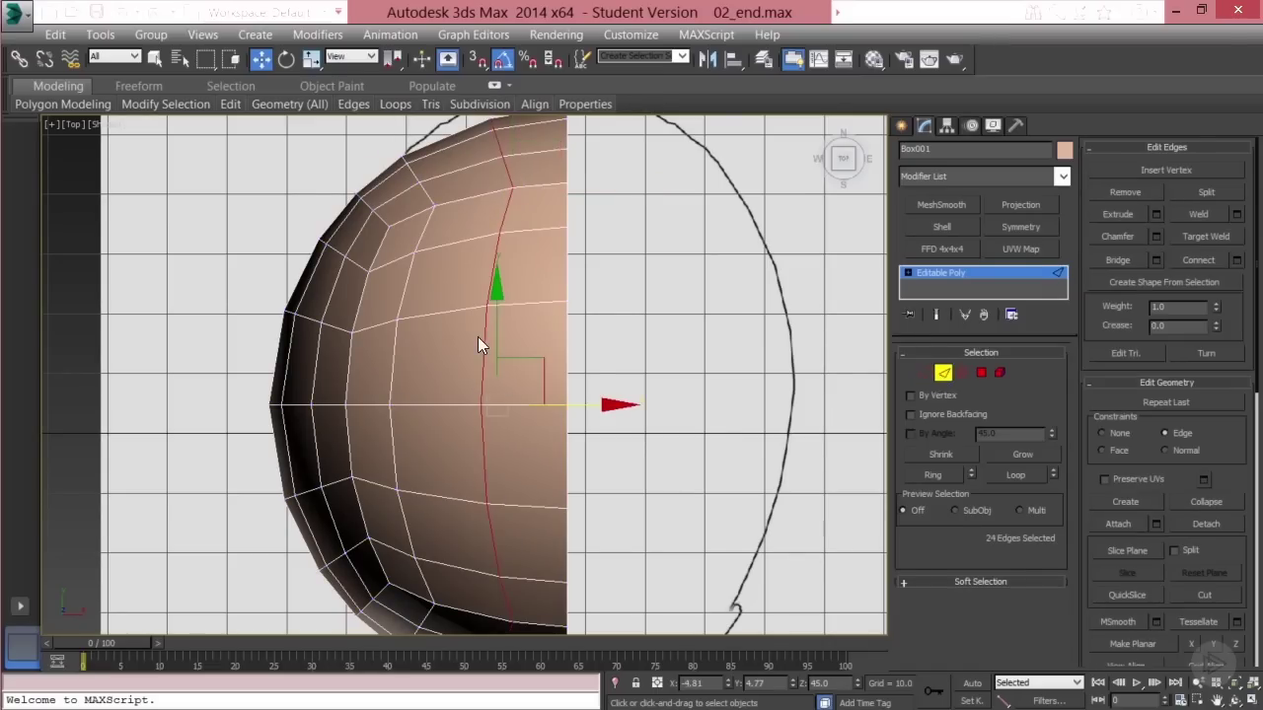
{"action": "middle_click_drag", "start_coordinate": [519, 202], "coordinate": [504, 254]}
{"action": "left_click", "coordinate": [1165, 433]}
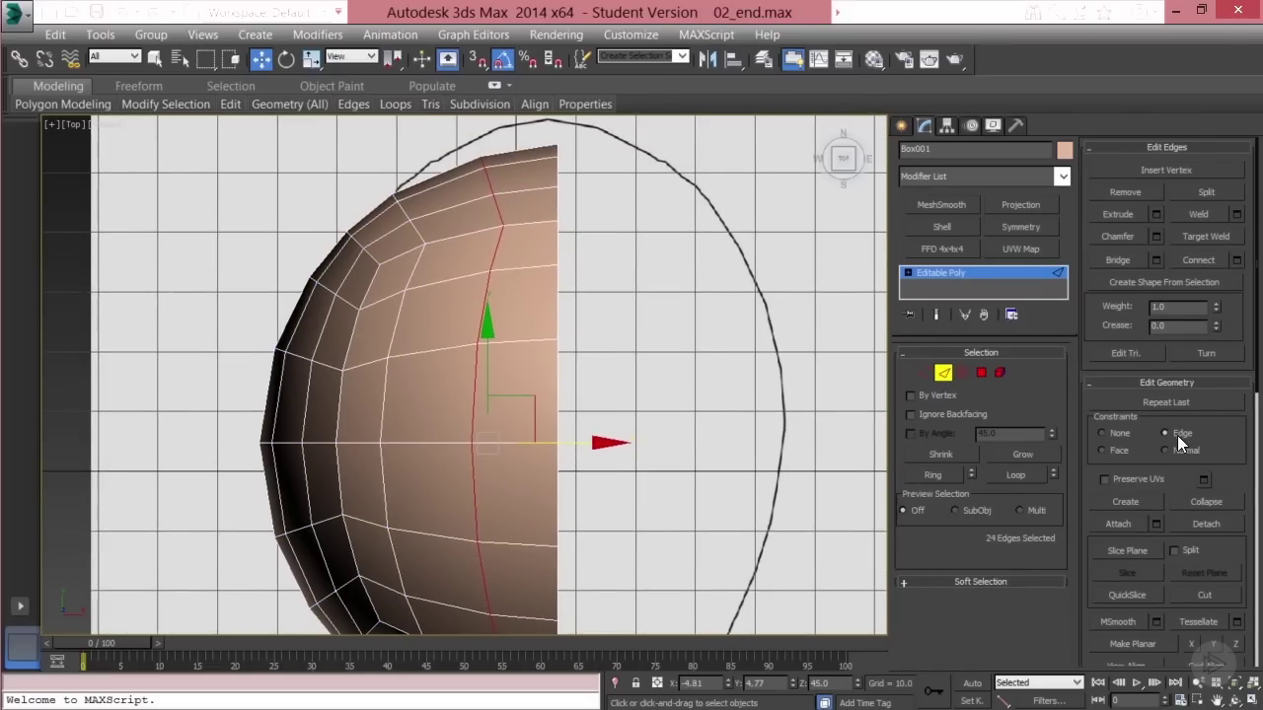
{"action": "middle_click_drag", "start_coordinate": [525, 323], "coordinate": [509, 293]}
{"action": "key", "text": "r"}
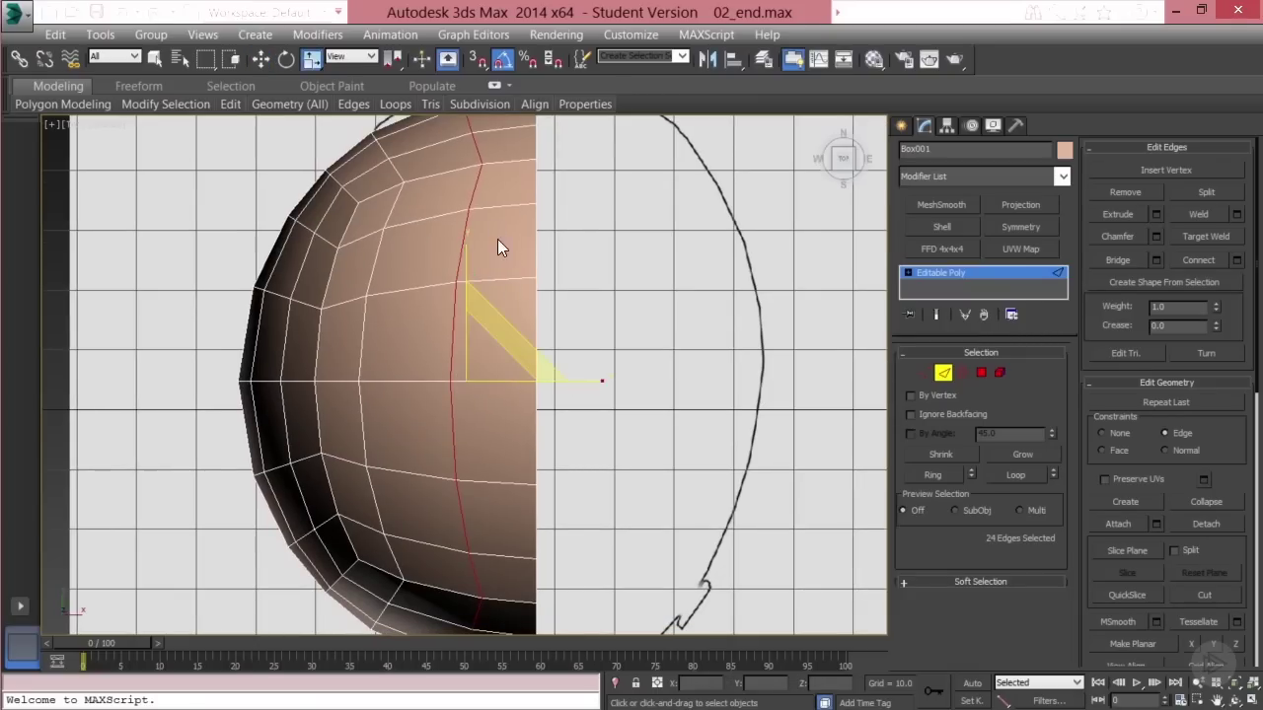
{"action": "scroll", "coordinate": [502, 284], "scroll_direction": "down", "scroll_amount": 3}
{"action": "left_click_drag", "start_coordinate": [605, 388], "coordinate": [133, 402]}
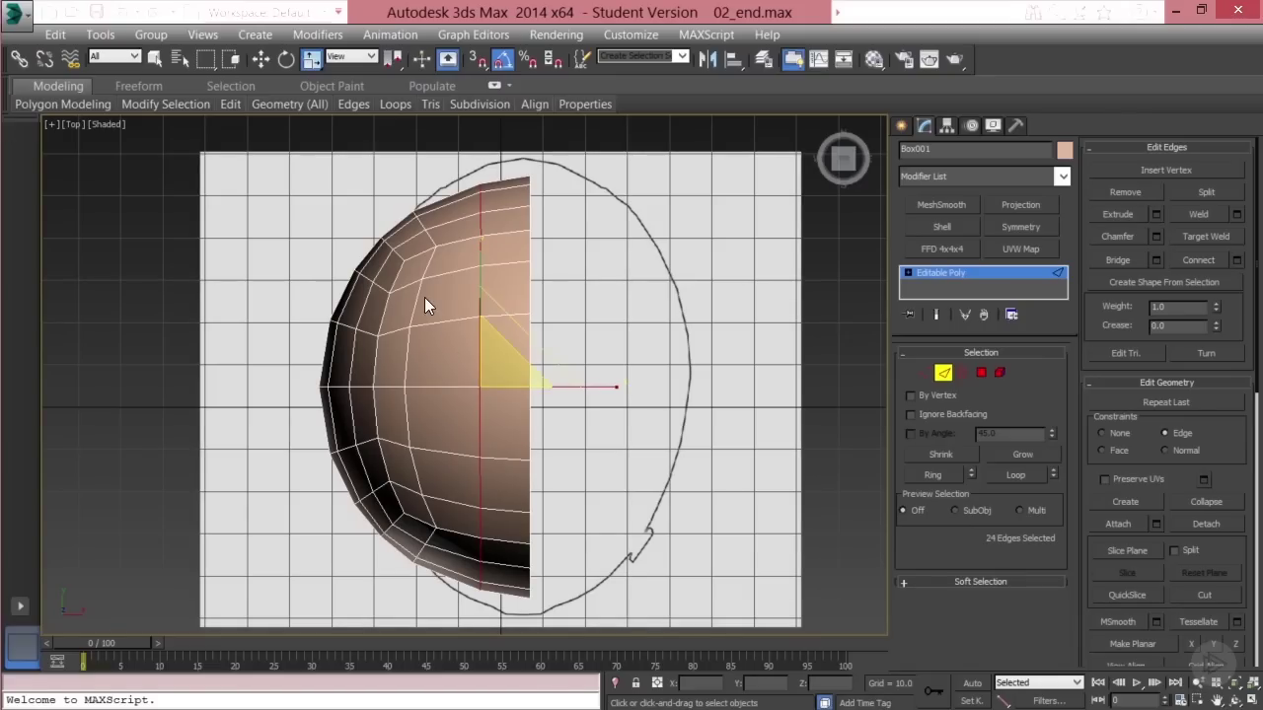
Scale the second edge loop from the cut to about 30% along X and move it about 3 units toward the open side
{"action": "key", "text": "ctrl+z"}
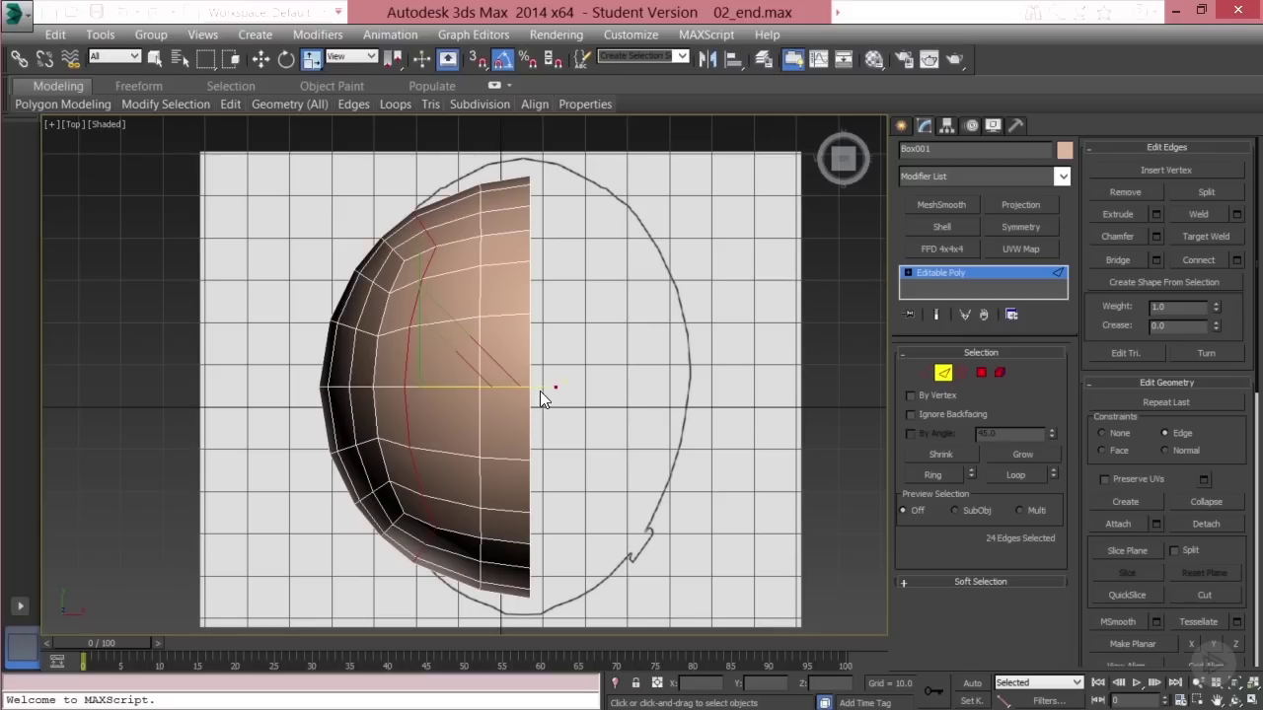
{"action": "key", "text": "ctrl+y"}
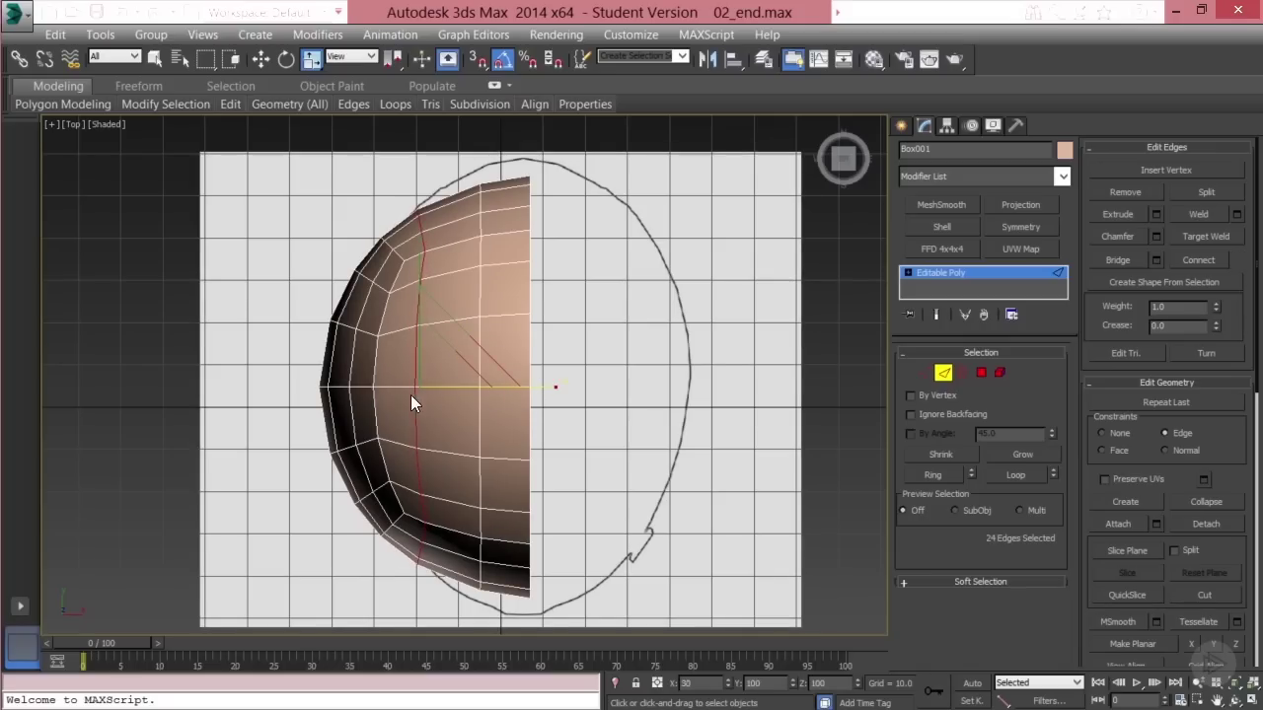
{"action": "key", "text": "w"}
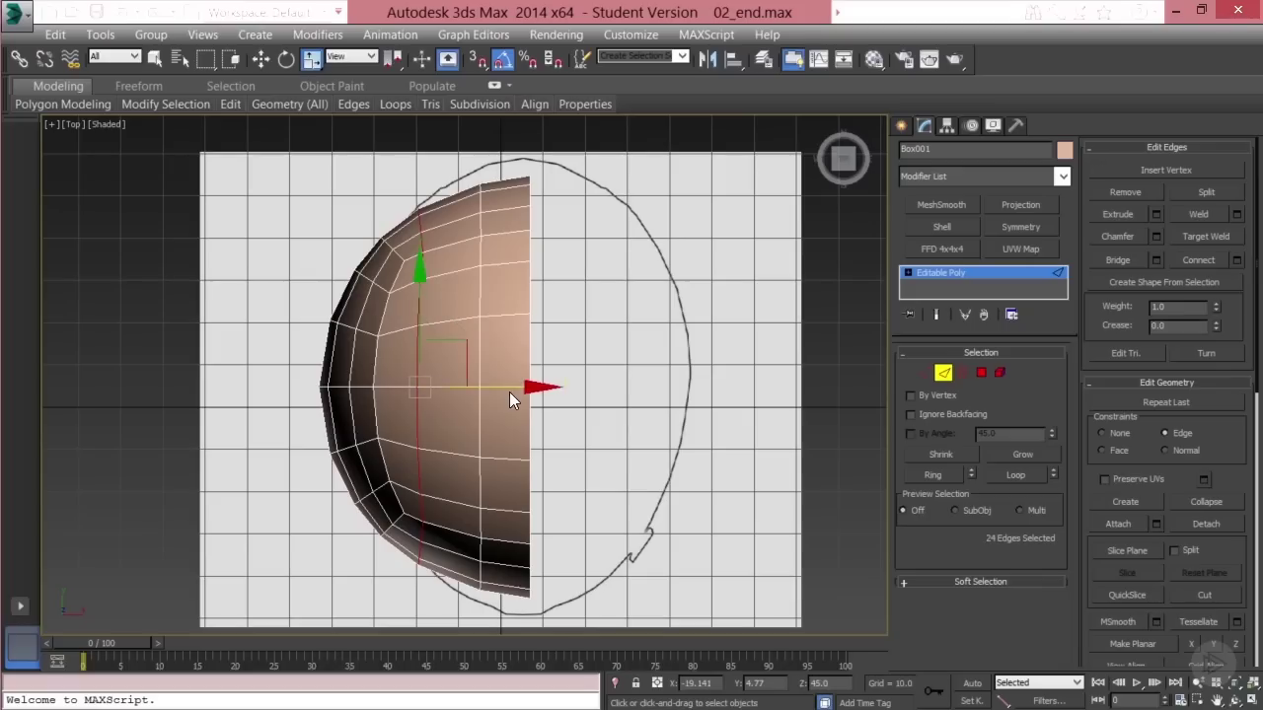
{"action": "left_click_drag", "start_coordinate": [515, 389], "coordinate": [524, 393]}
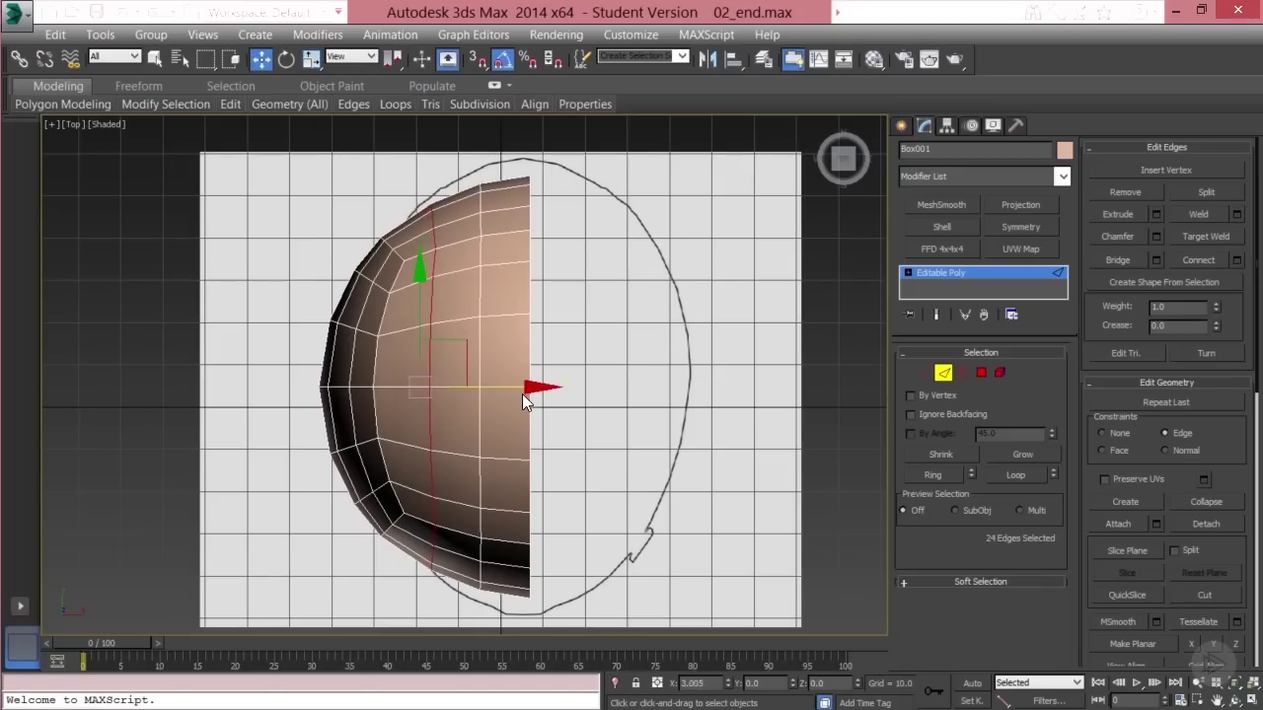
Delete the polygons along the underside of the half sphere, working in the Left view
{"action": "scroll", "coordinate": [372, 327], "scroll_direction": "up", "scroll_amount": 3}
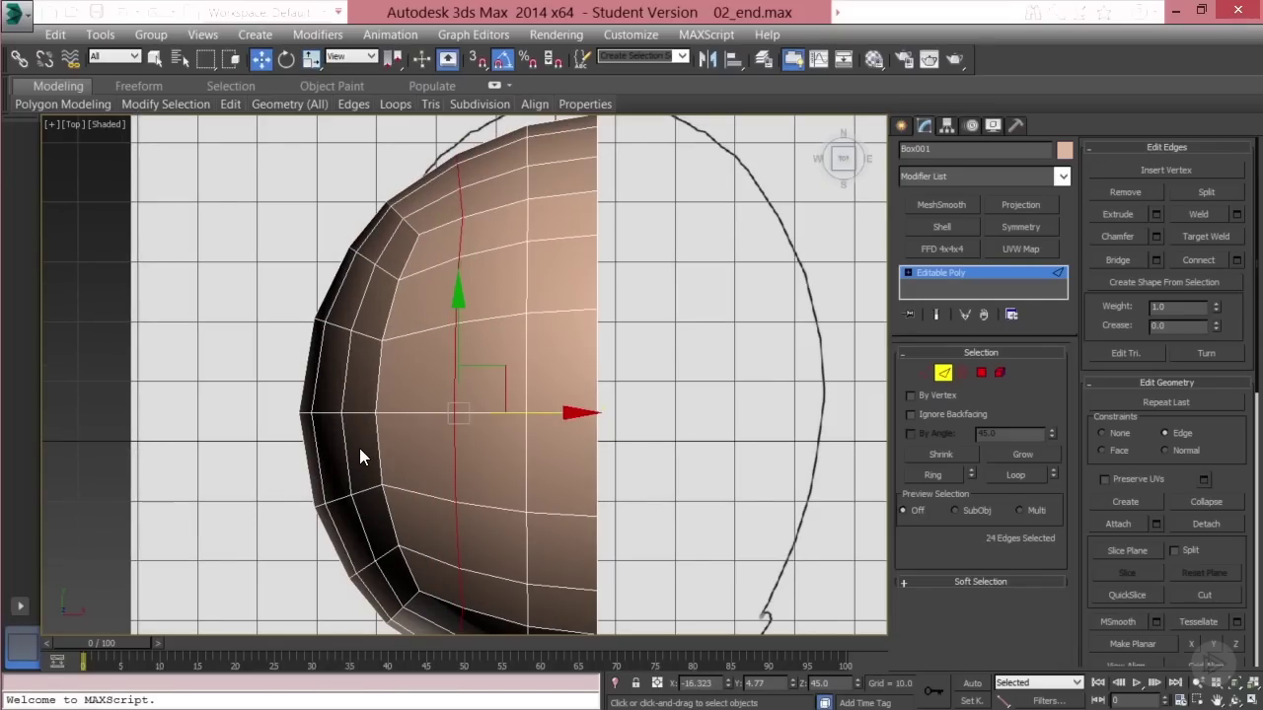
{"action": "key", "text": "l"}
{"action": "key", "text": "z"}
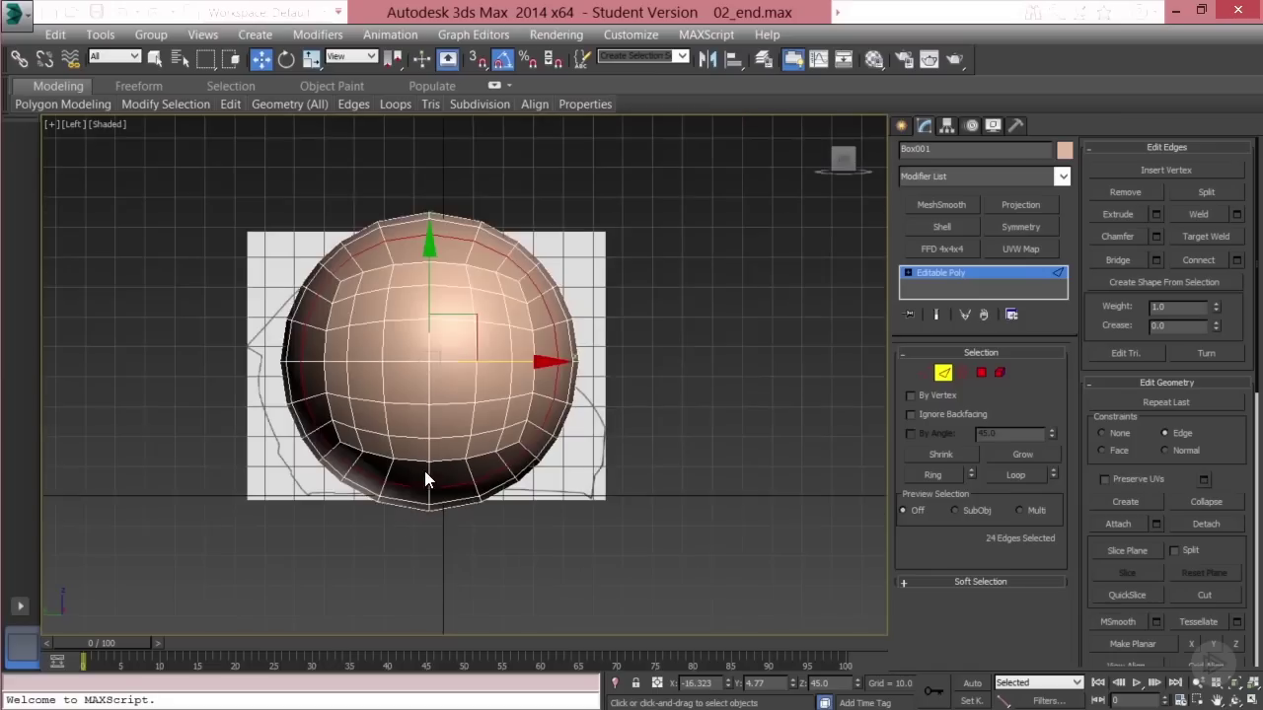
{"action": "middle_click_drag", "start_coordinate": [493, 362], "coordinate": [512, 419]}
{"action": "left_click", "coordinate": [980, 373]}
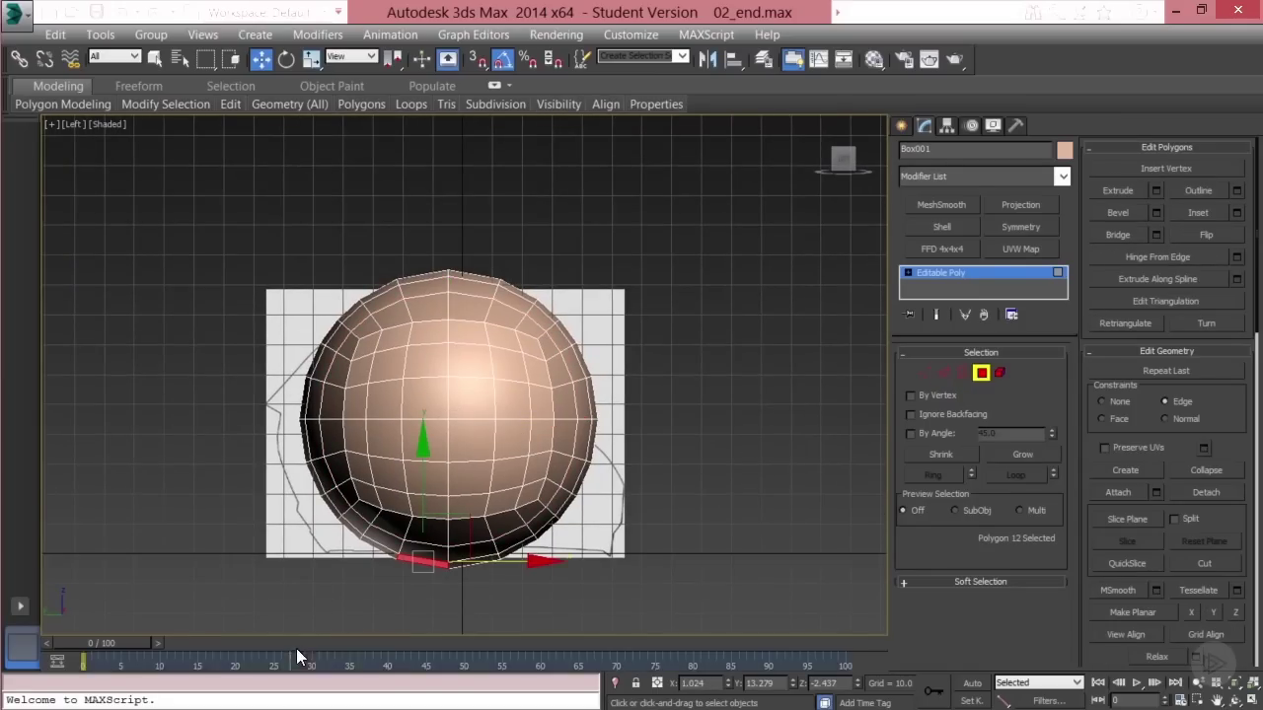
{"action": "left_click_drag", "start_coordinate": [367, 580], "coordinate": [576, 502]}
{"action": "key", "text": "Delete"}
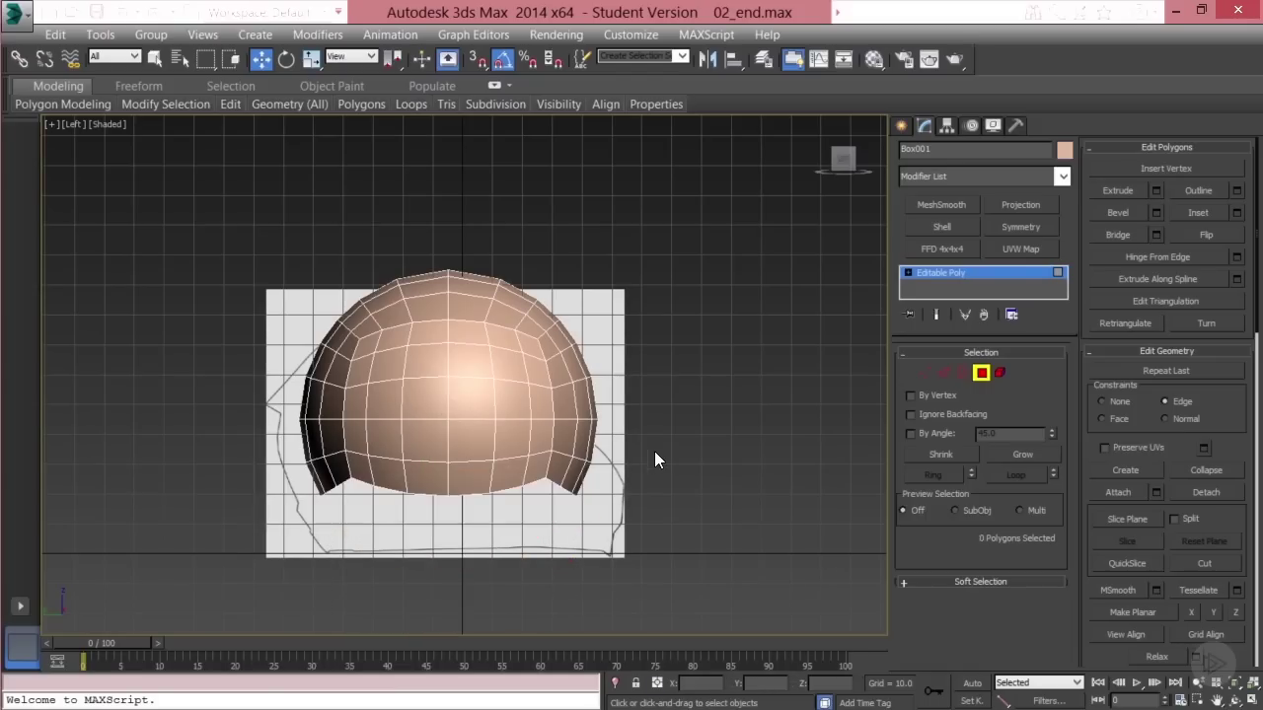
Select the half sphere's open borders, including the one along its underside
{"action": "left_click", "coordinate": [959, 374]}
{"action": "left_click", "coordinate": [593, 490]}
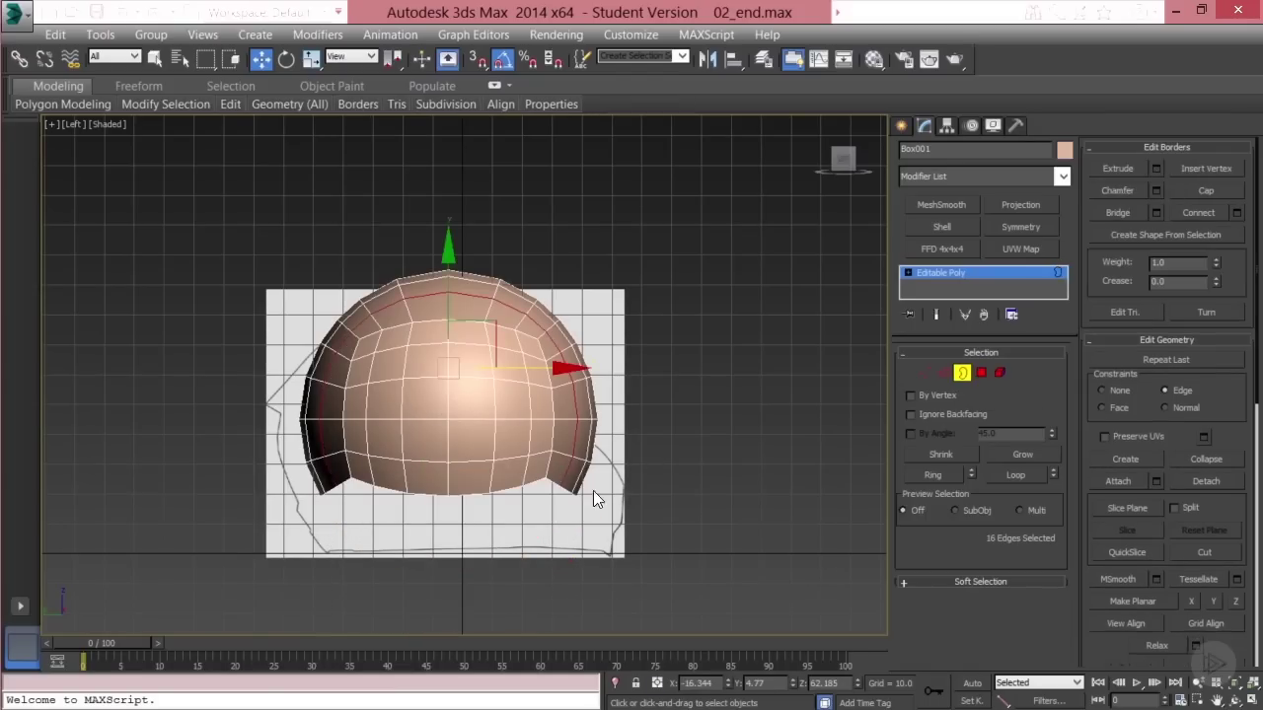
{"action": "left_click", "coordinate": [460, 500], "text": "ctrl"}
{"action": "scroll", "coordinate": [459, 504], "scroll_direction": "up", "scroll_amount": 2}
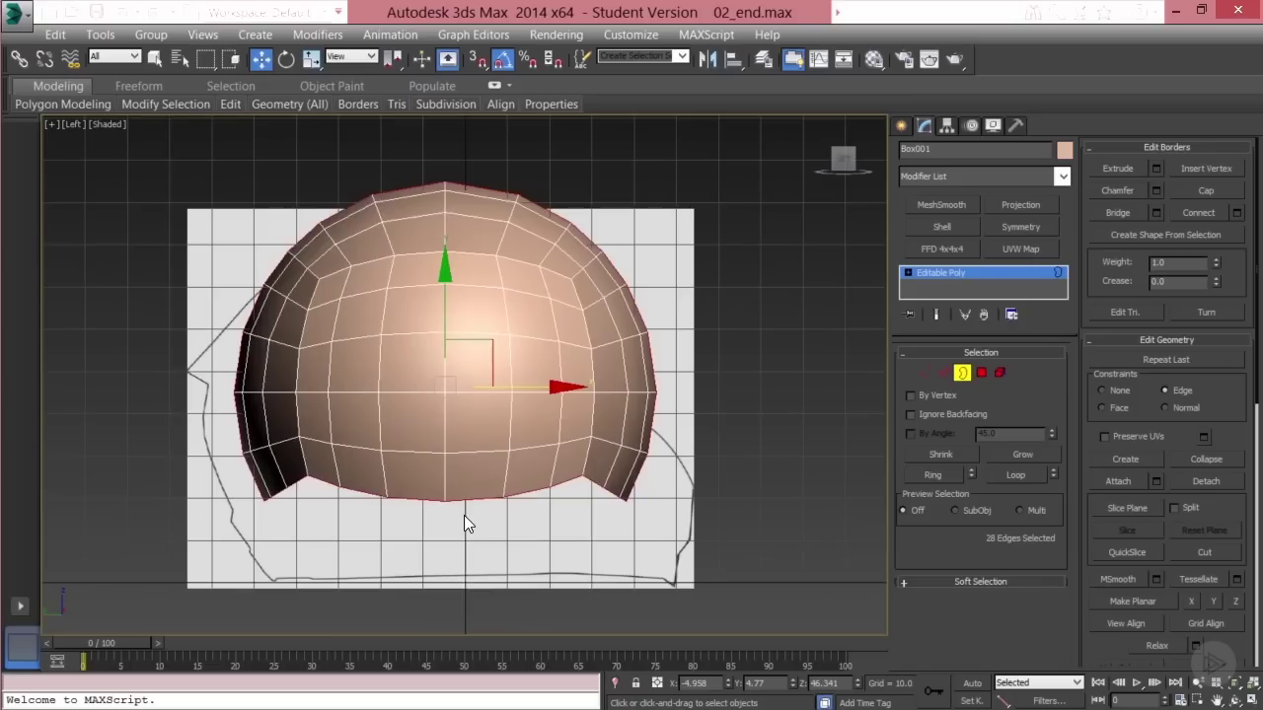
{"action": "mouse_move", "coordinate": [612, 493]}
{"action": "middle_mouse_down", "text": "alt"}
{"action": "mouse_move", "coordinate": [540, 497]}
{"action": "mouse_move", "coordinate": [606, 490]}
{"action": "middle_mouse_up", "text": "alt"}
Select only the edge loop along the half sphere's bottom opening and frame it in the Left view
{"action": "left_click", "coordinate": [942, 372]}
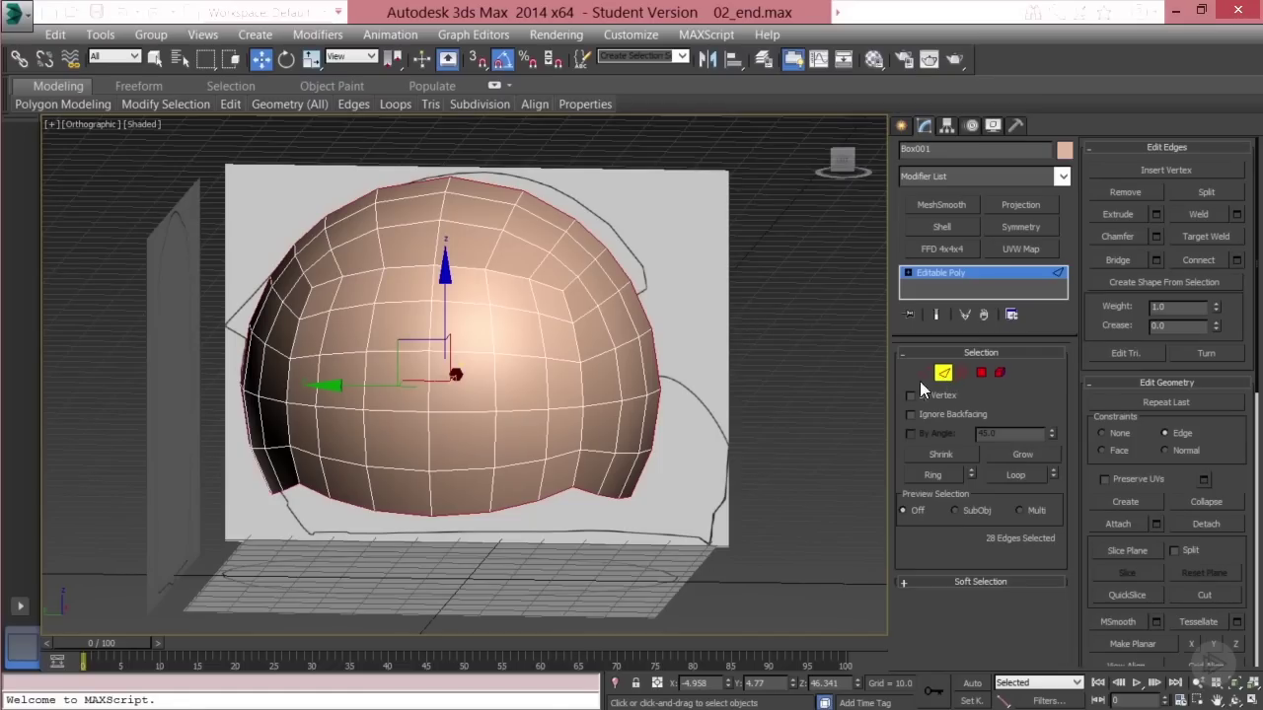
{"action": "left_click", "coordinate": [514, 509]}
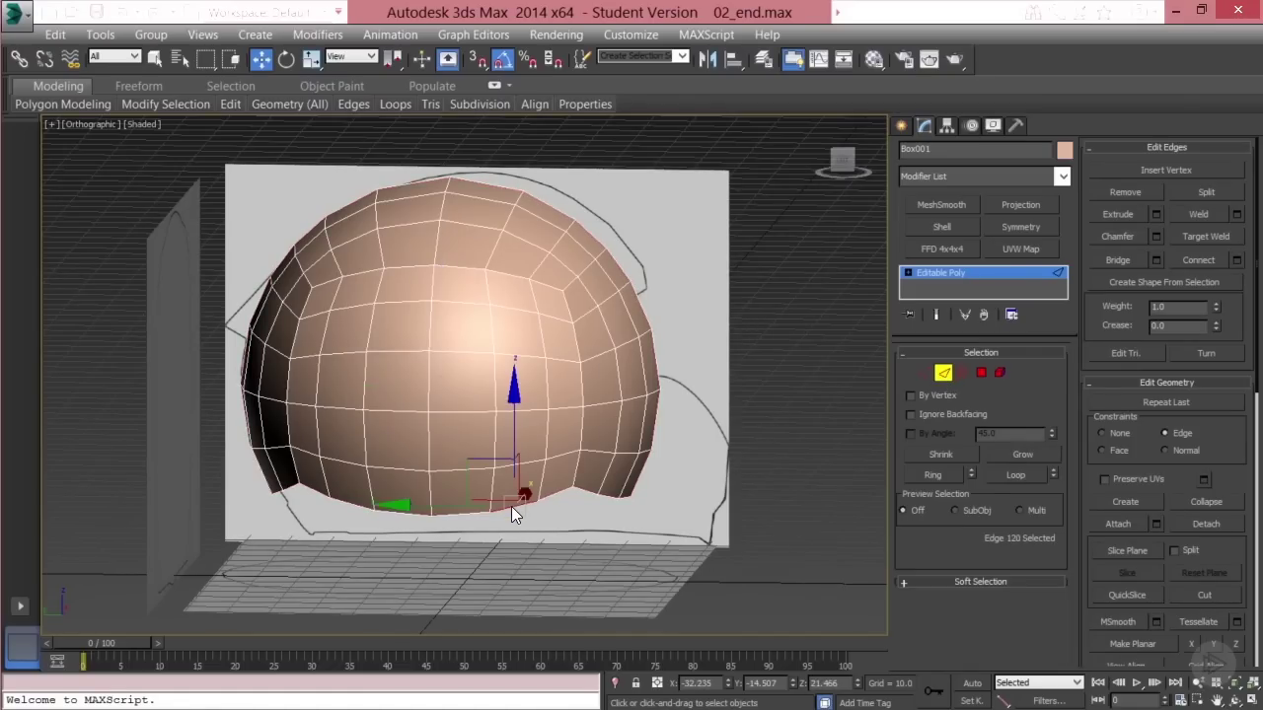
{"action": "double_click", "coordinate": [511, 507]}
{"action": "middle_click_drag", "start_coordinate": [511, 506], "coordinate": [173, 513], "text": "alt"}
{"action": "middle_click_drag", "start_coordinate": [426, 506], "coordinate": [605, 506], "text": "alt"}
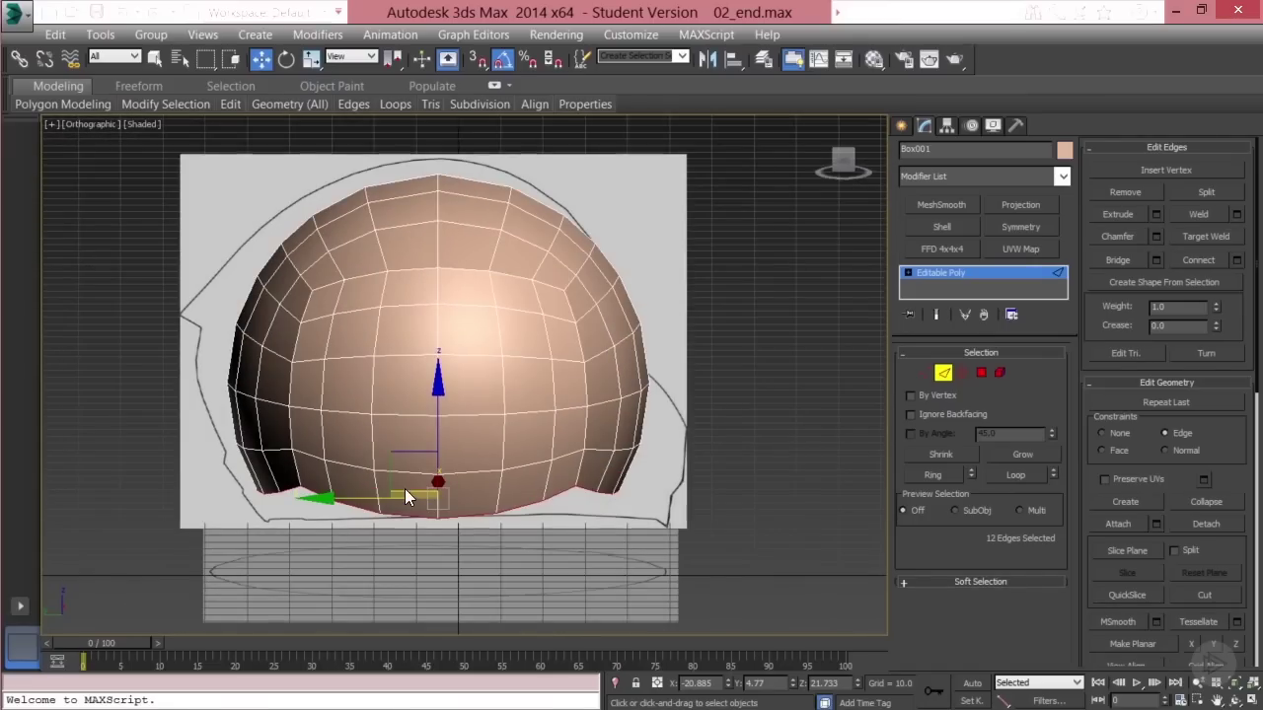
{"action": "key", "text": "l"}
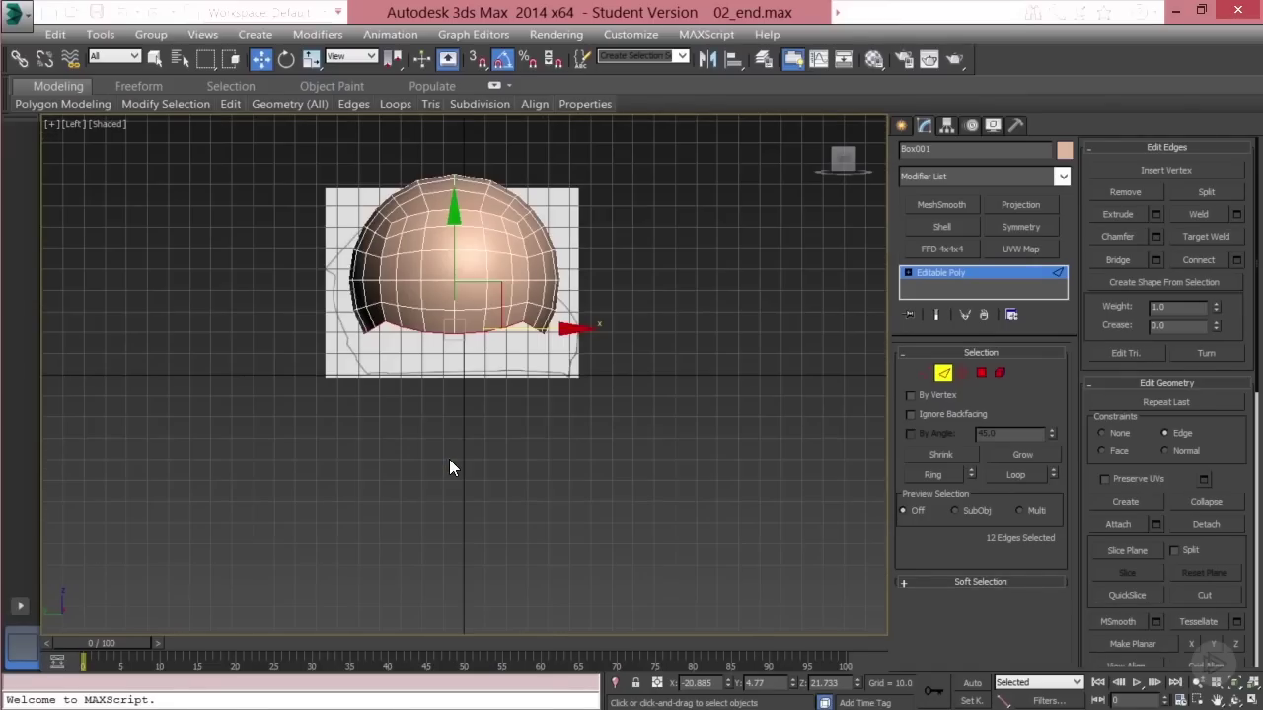
{"action": "middle_click_drag", "start_coordinate": [383, 155], "coordinate": [410, 273]}
{"action": "scroll", "coordinate": [410, 272], "scroll_direction": "up", "scroll_amount": 3}
{"action": "middle_click_drag", "start_coordinate": [355, 542], "coordinate": [297, 393]}
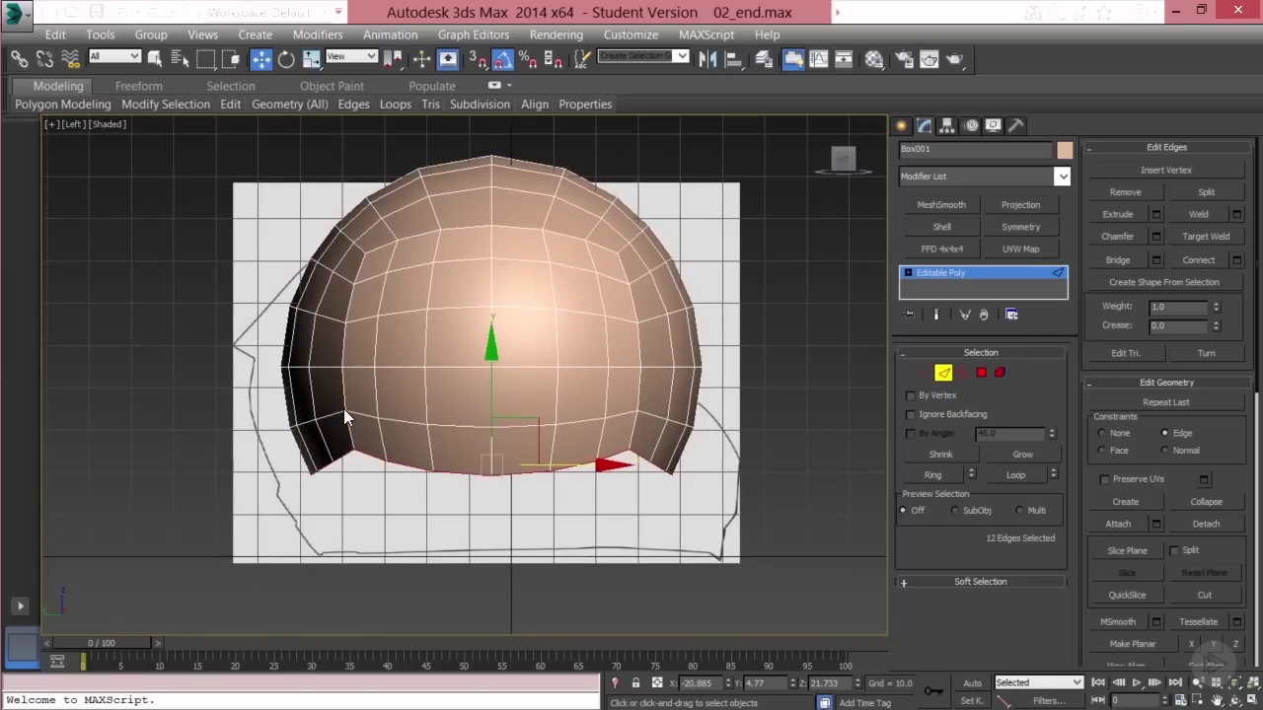
Try to flatten the bottom edge loop by scaling it vertically with the Edge constraint on
{"action": "key", "text": "r"}
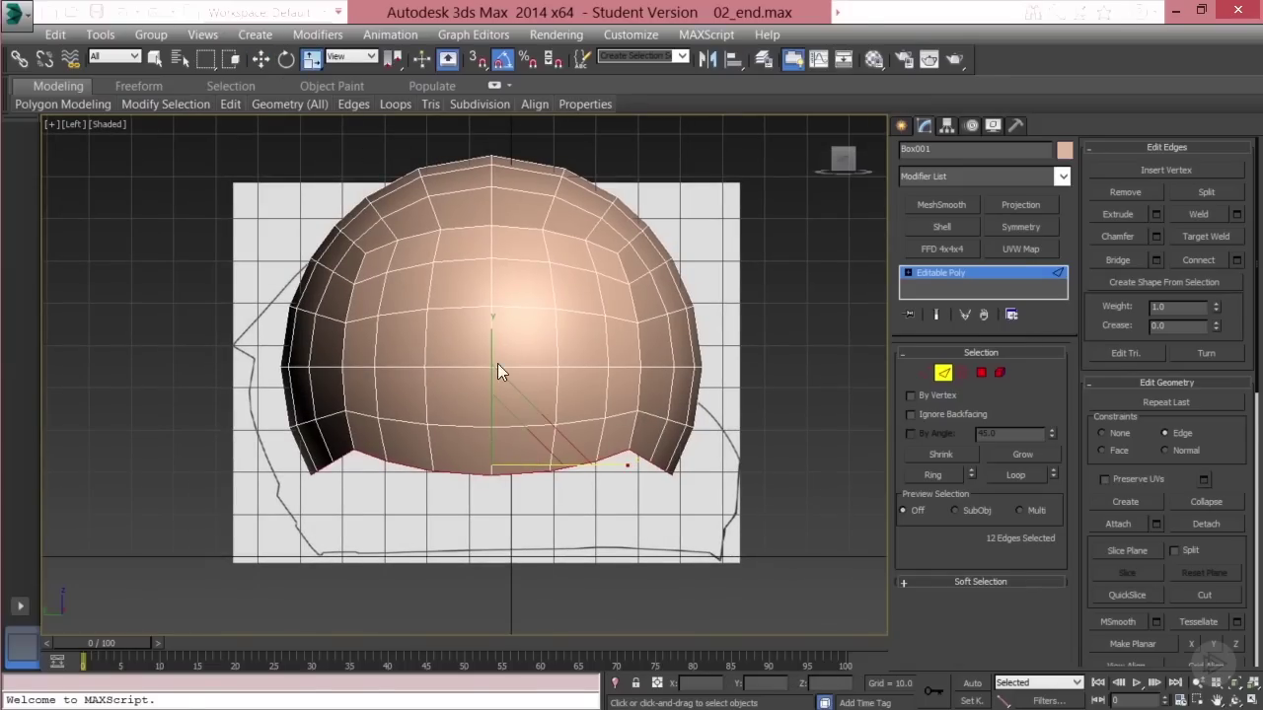
{"action": "left_click_drag", "start_coordinate": [492, 338], "coordinate": [492, 438]}
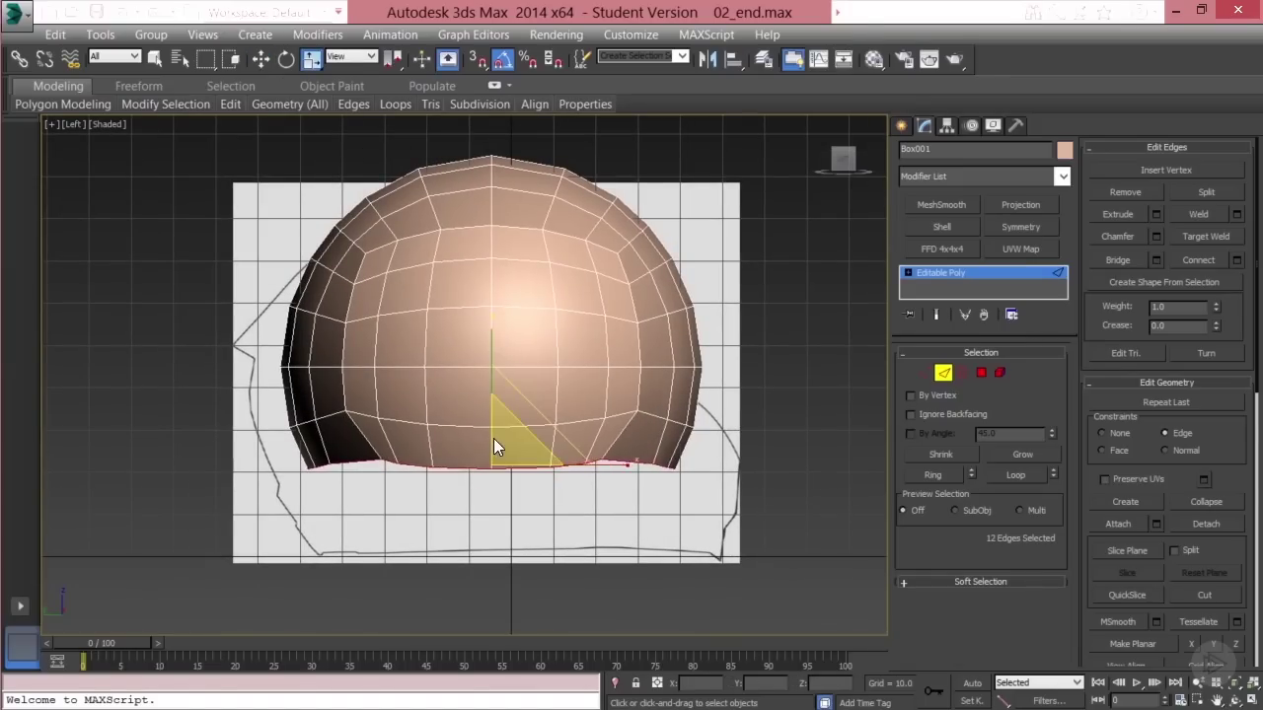
{"action": "key", "text": "ctrl+z"}
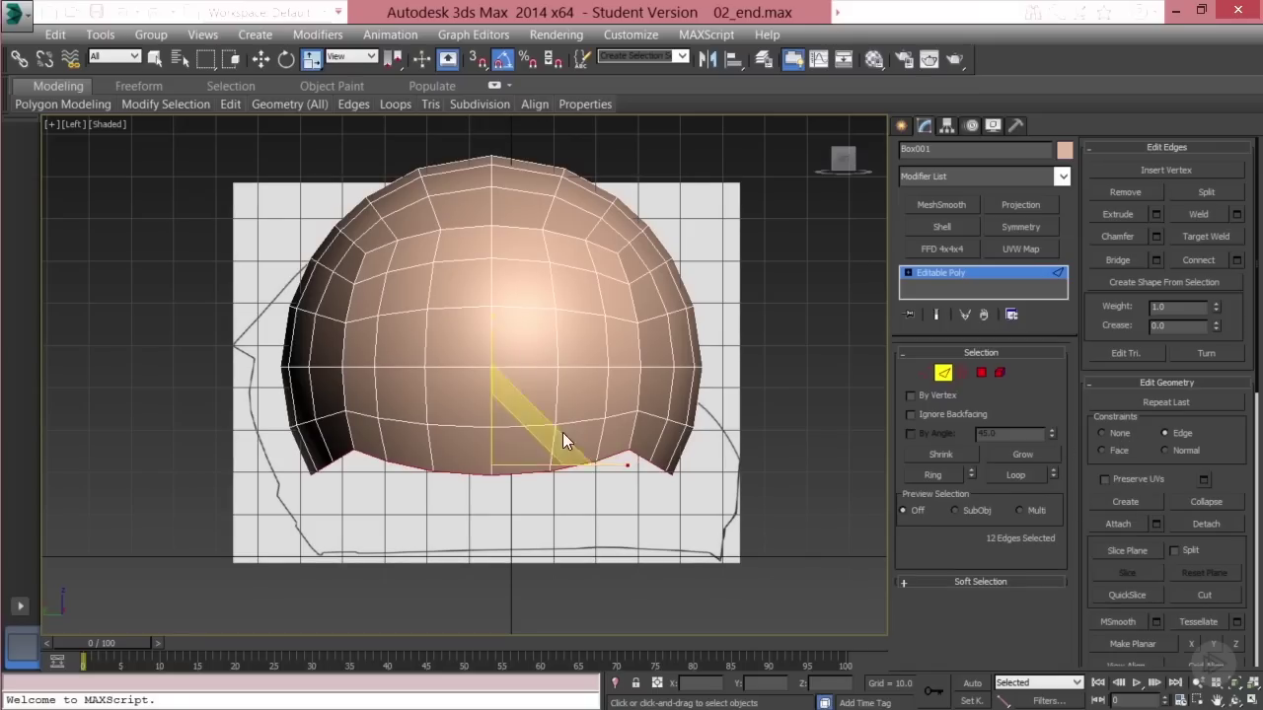
{"action": "left_click_drag", "start_coordinate": [489, 358], "coordinate": [502, 427]}
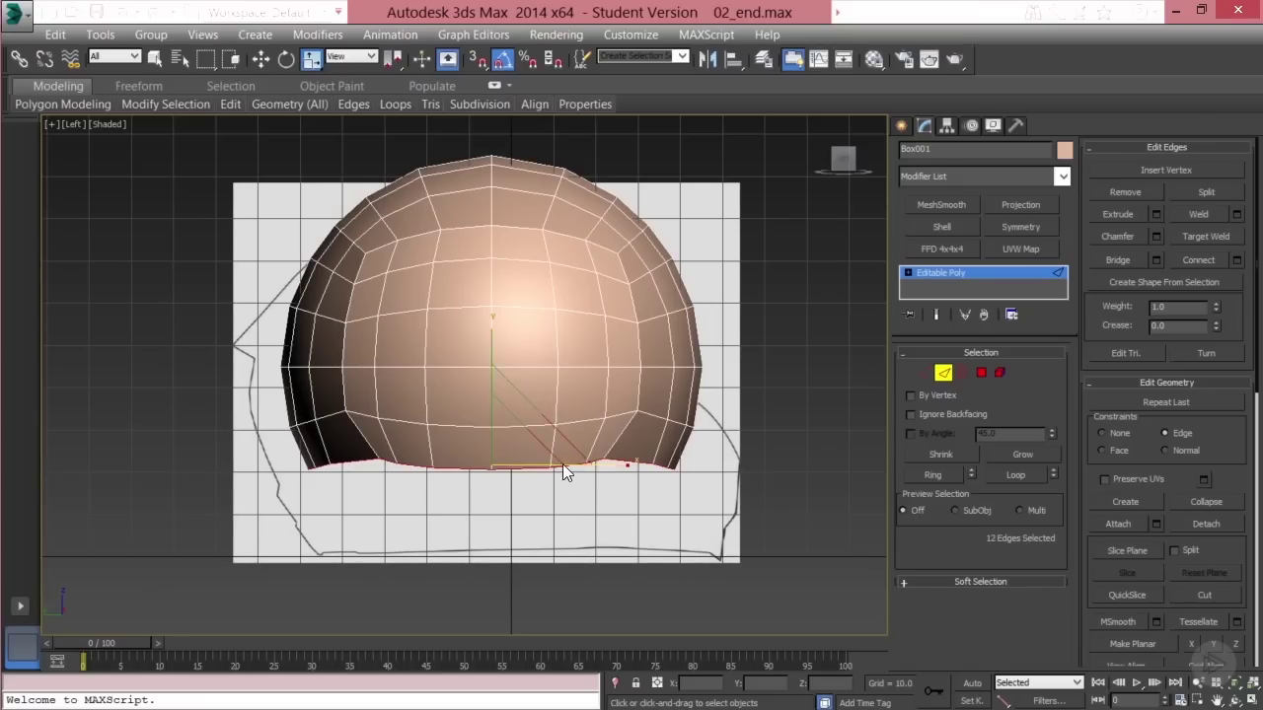
{"action": "key", "text": "ctrl+z"}
With constraints set to None, scale the bottom edge loop to about 12% vertically and move it down about 3 units
{"action": "left_click", "coordinate": [918, 377]}
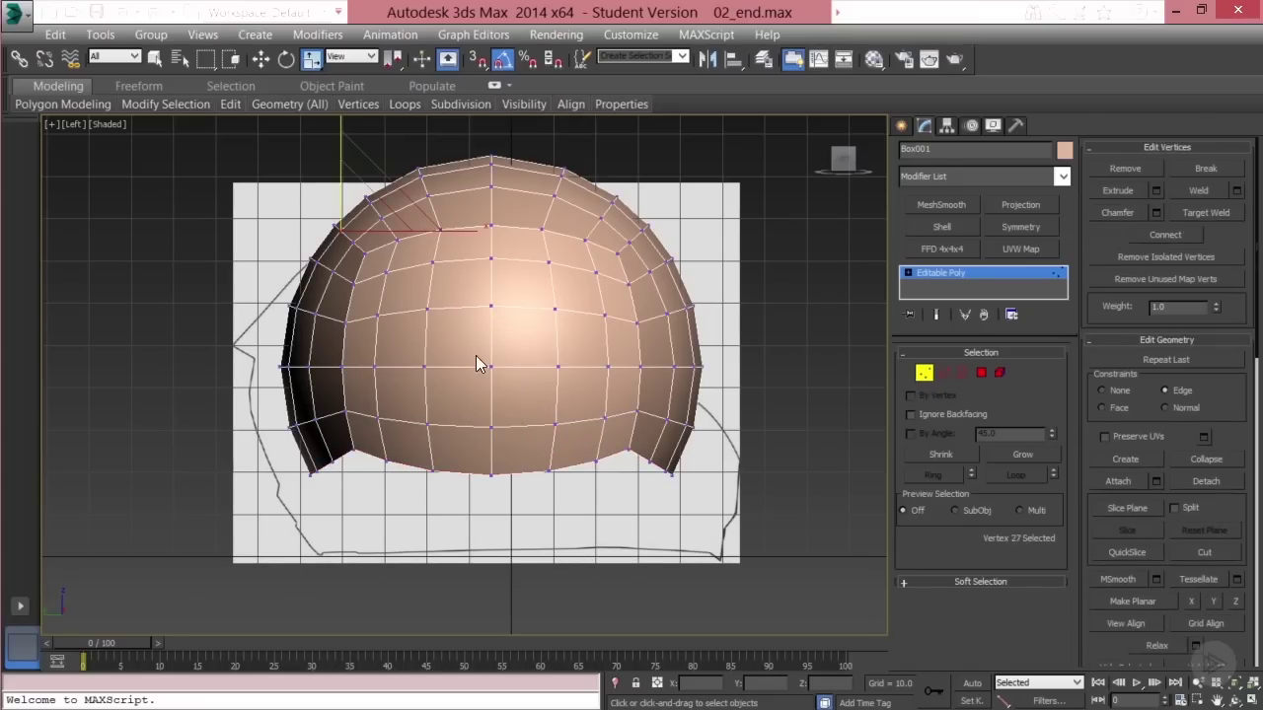
{"action": "left_click", "coordinate": [944, 373]}
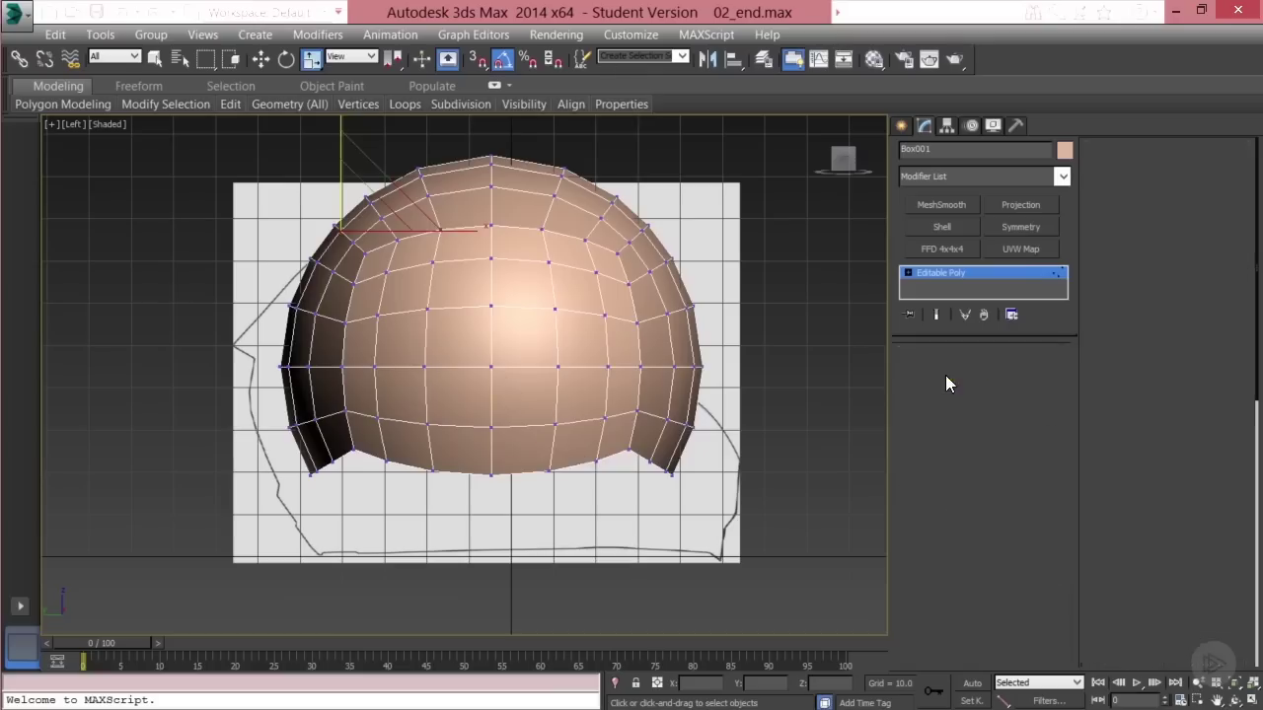
{"action": "left_click", "coordinate": [1120, 434]}
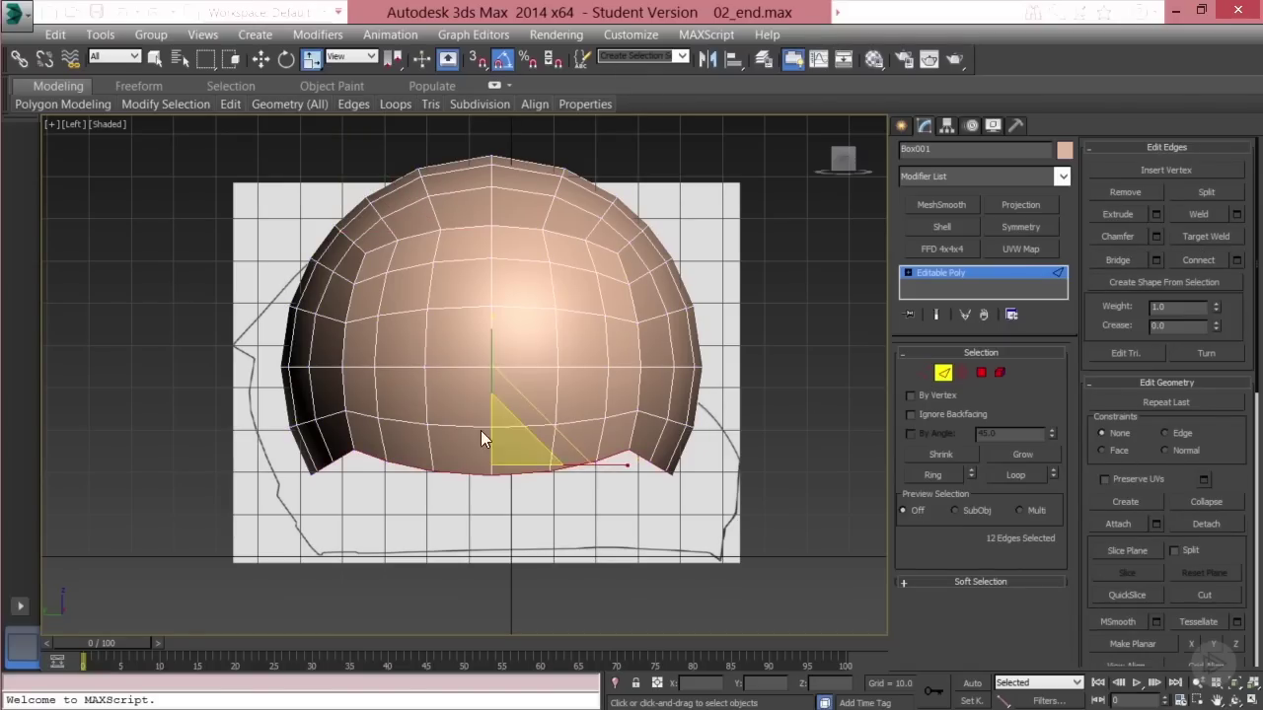
{"action": "left_click_drag", "start_coordinate": [488, 345], "coordinate": [491, 519]}
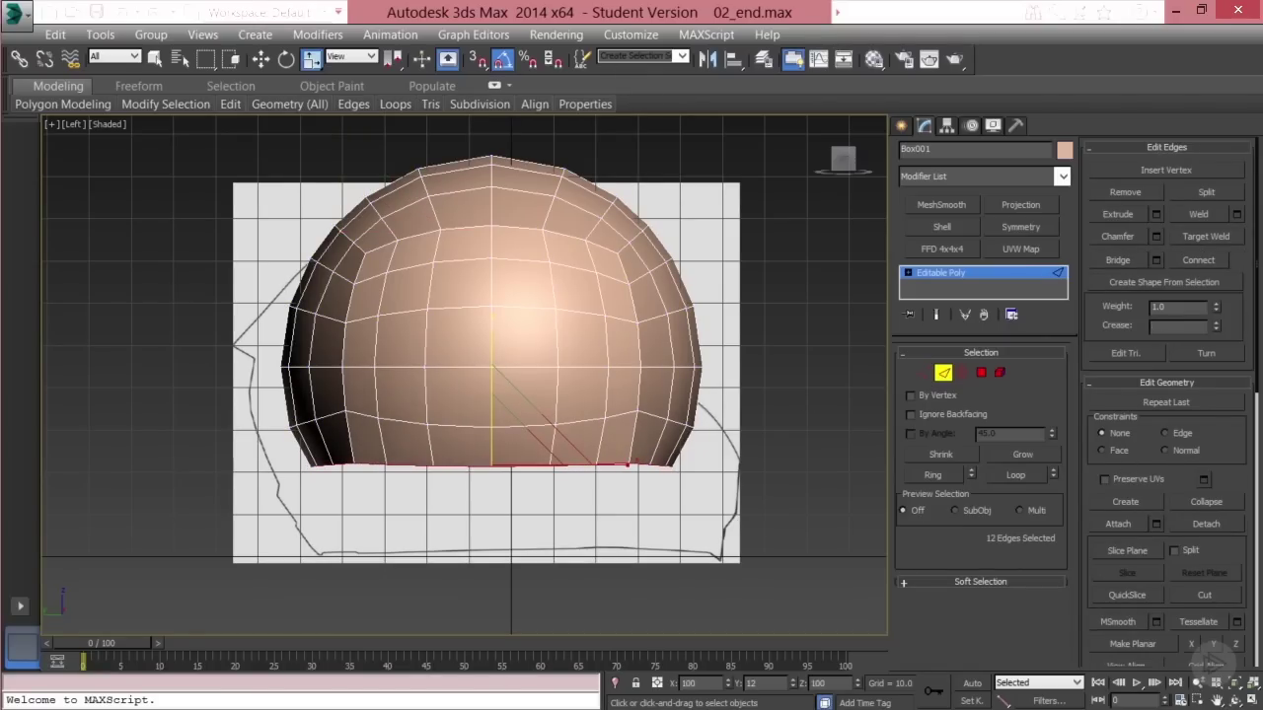
{"action": "key", "text": "w"}
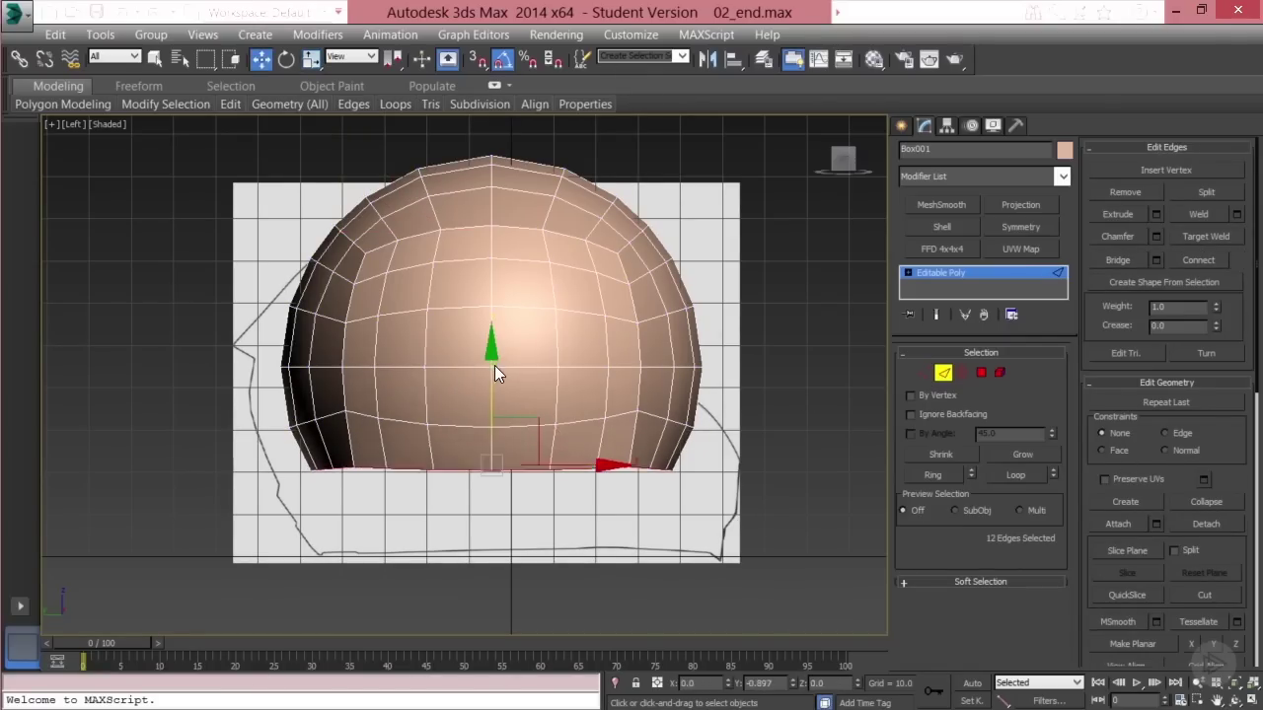
{"action": "left_click_drag", "start_coordinate": [495, 365], "coordinate": [501, 383]}
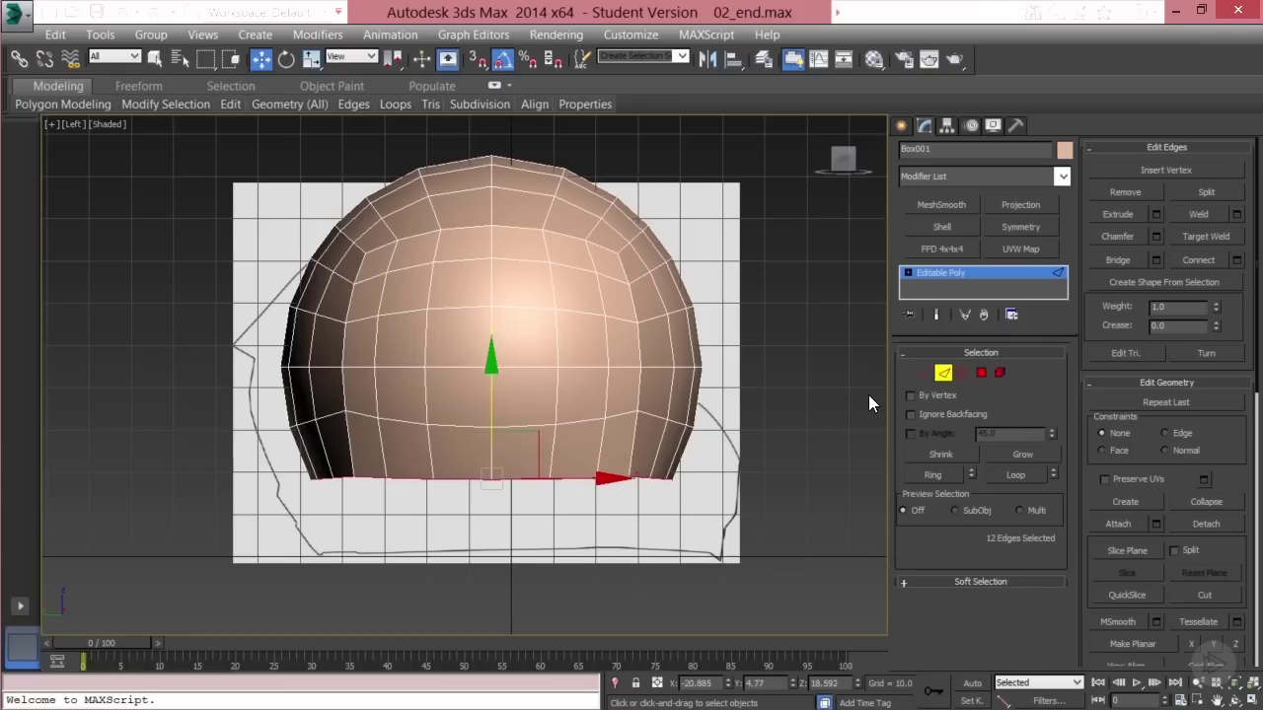
Scale the edge loop directly below the middle loop to about 23% vertically and flatten the loop directly above the middle
{"action": "left_click", "coordinate": [942, 375]}
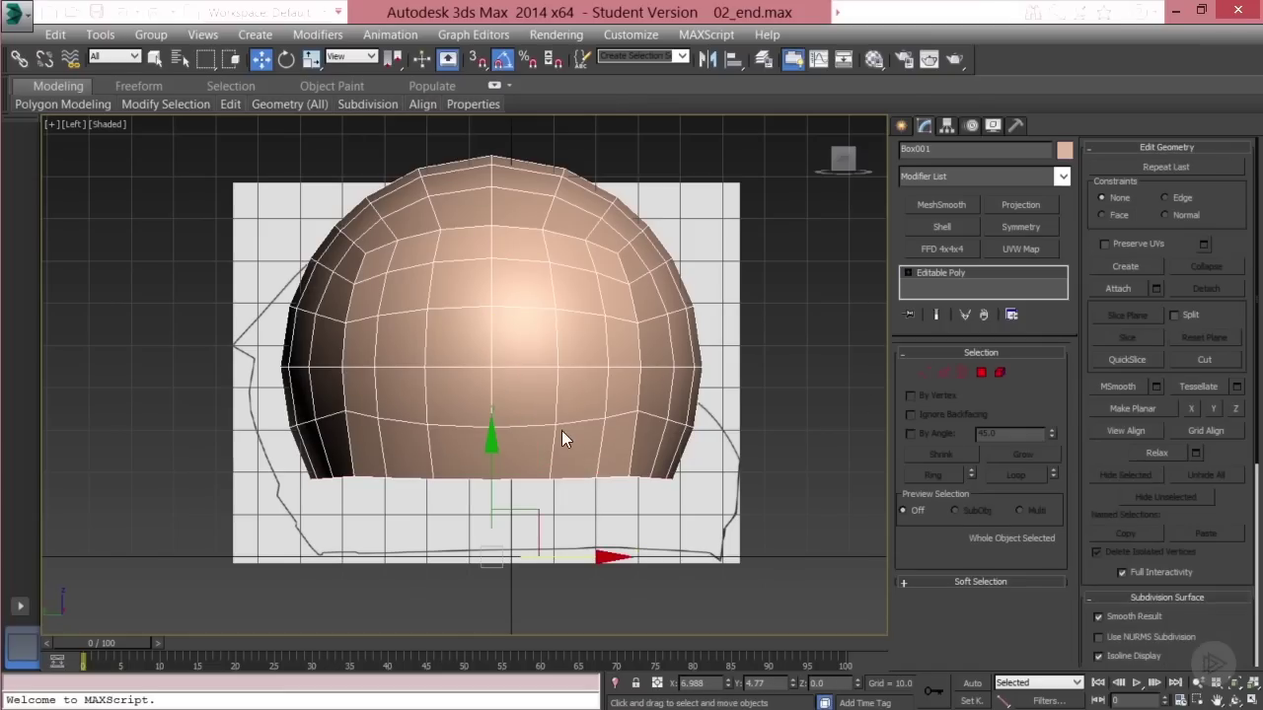
{"action": "key", "text": "2"}
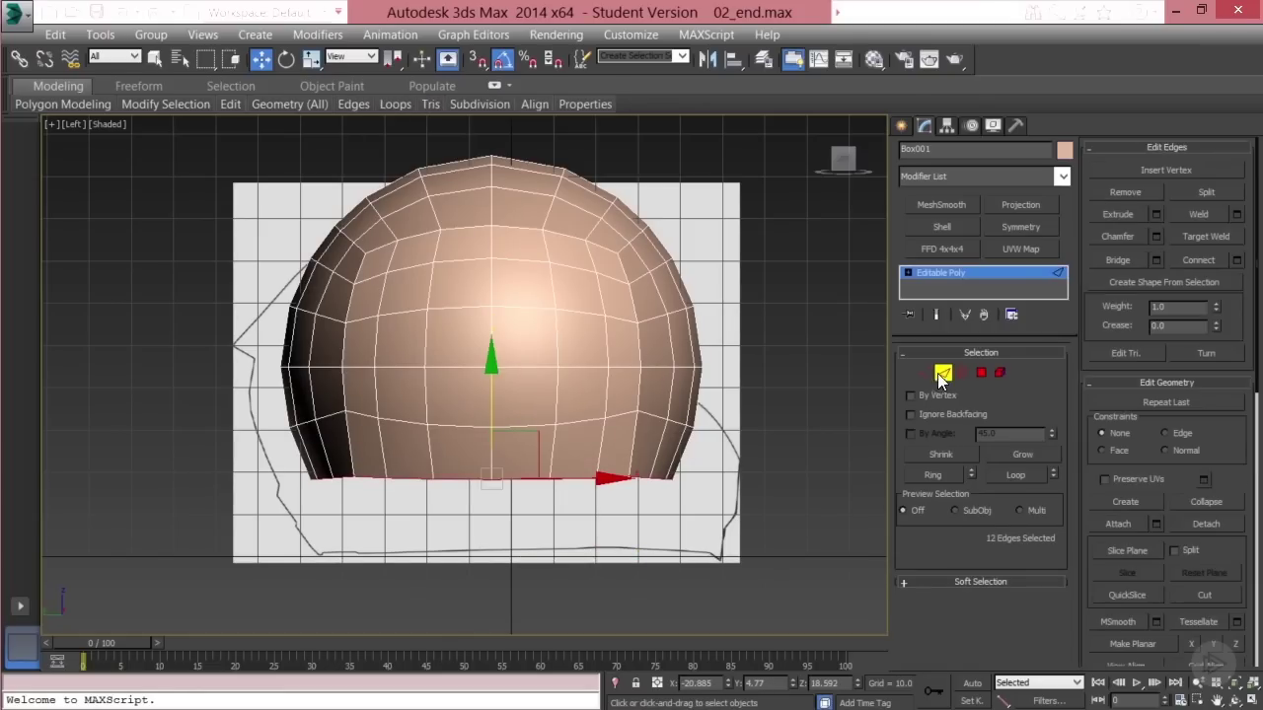
{"action": "left_click", "coordinate": [582, 423]}
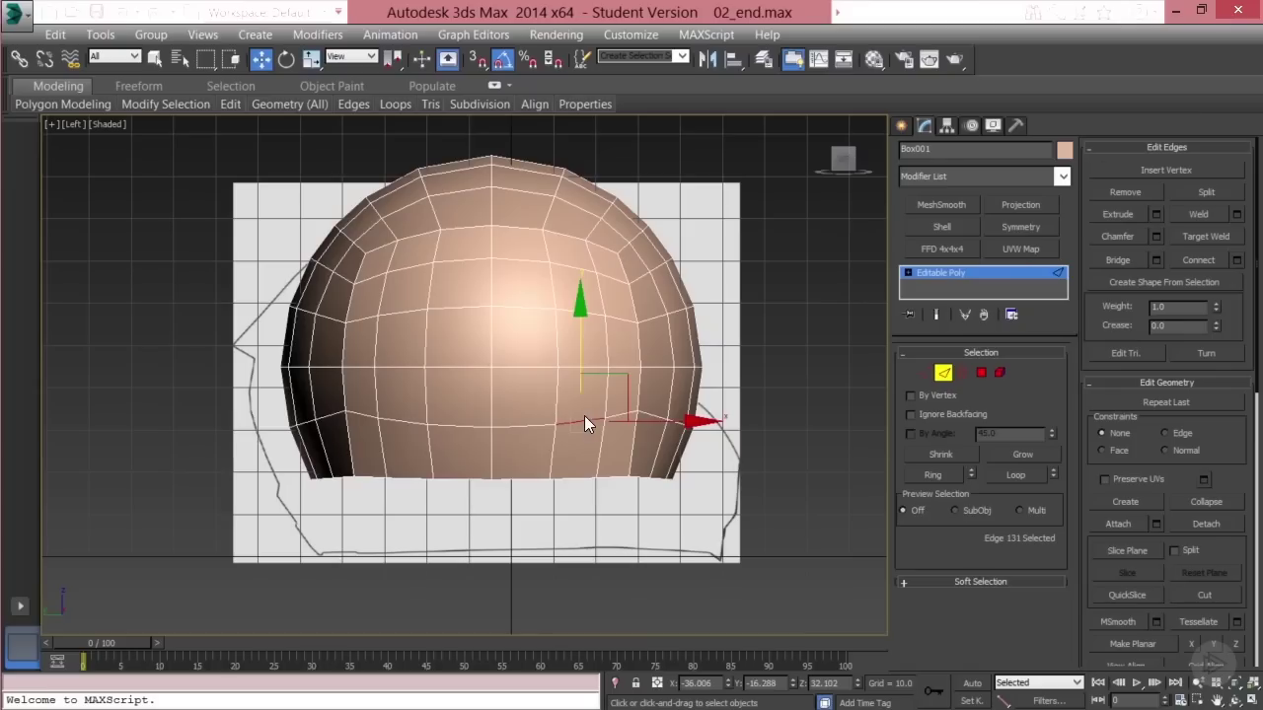
{"action": "double_click", "coordinate": [584, 423]}
{"action": "key", "text": "r"}
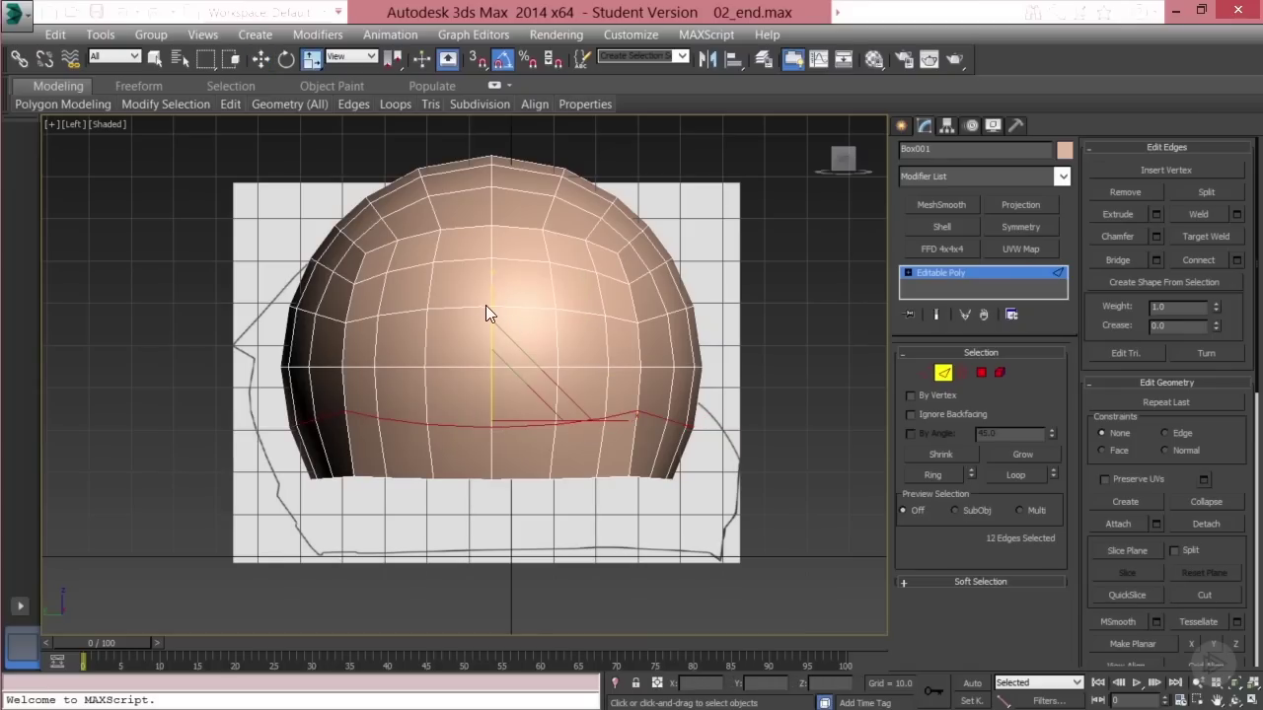
{"action": "left_click_drag", "start_coordinate": [489, 306], "coordinate": [505, 481]}
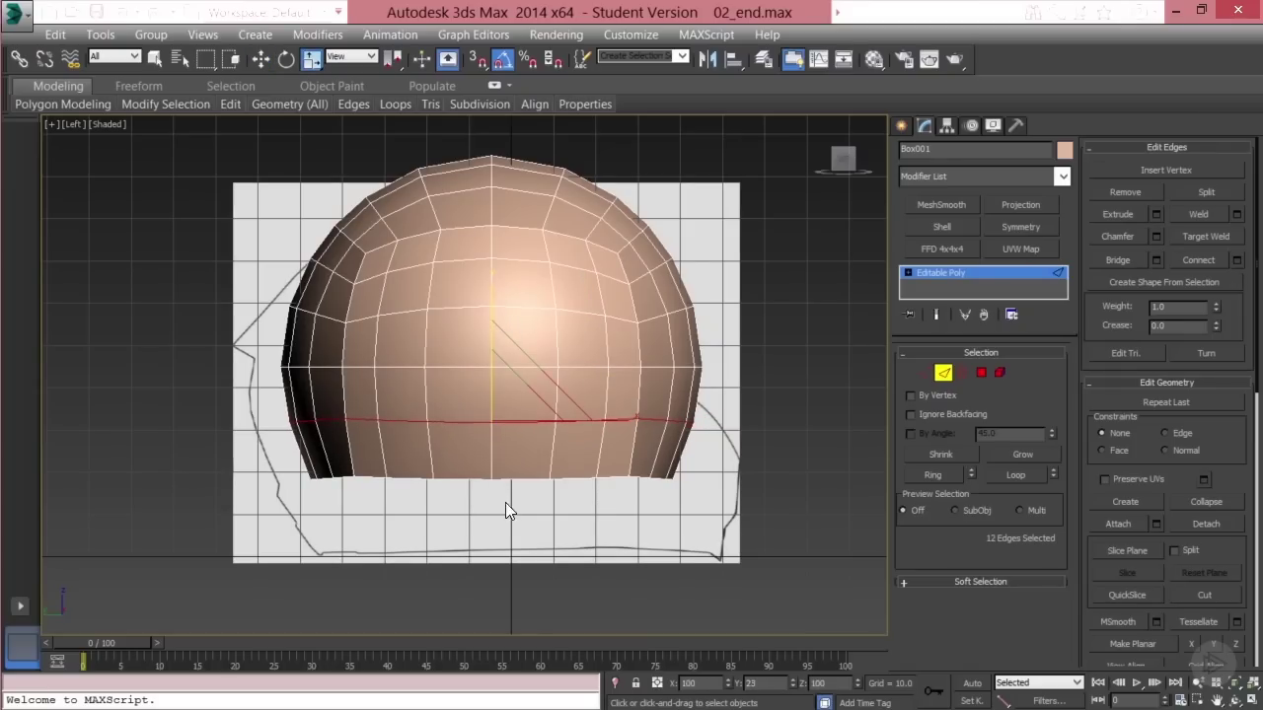
{"action": "double_click", "coordinate": [515, 307]}
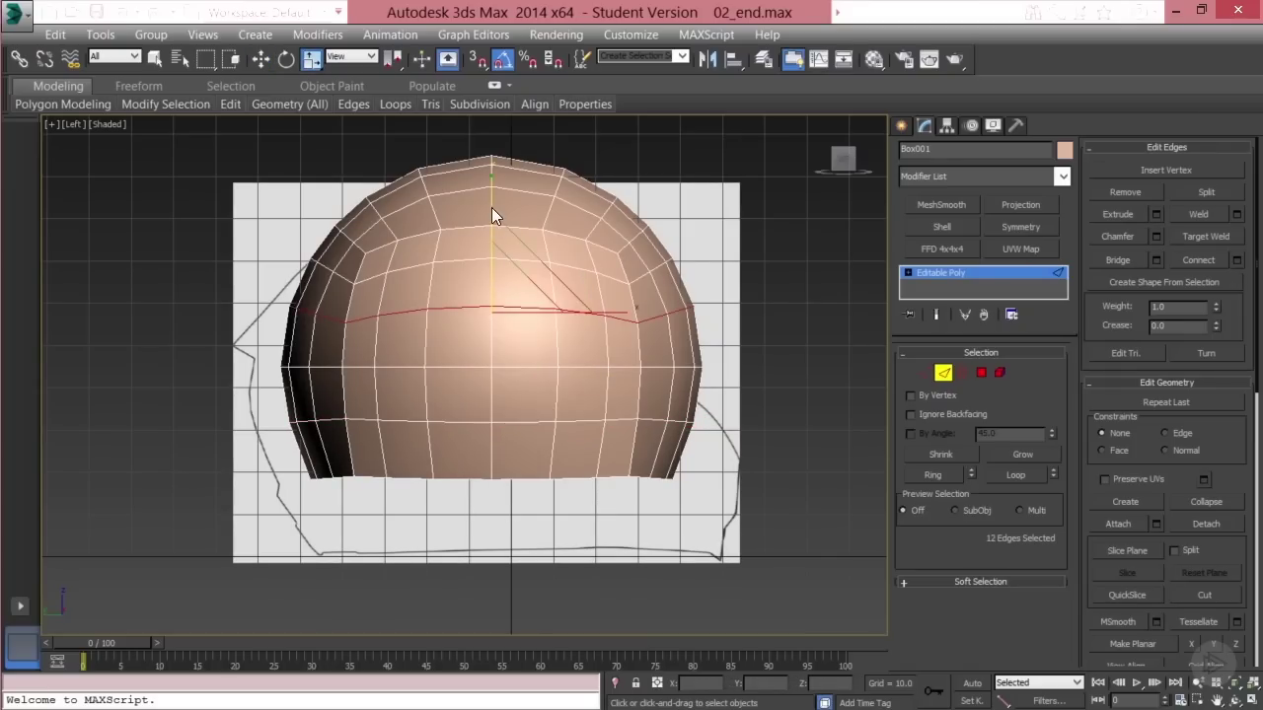
{"action": "left_click_drag", "start_coordinate": [492, 207], "coordinate": [481, 576]}
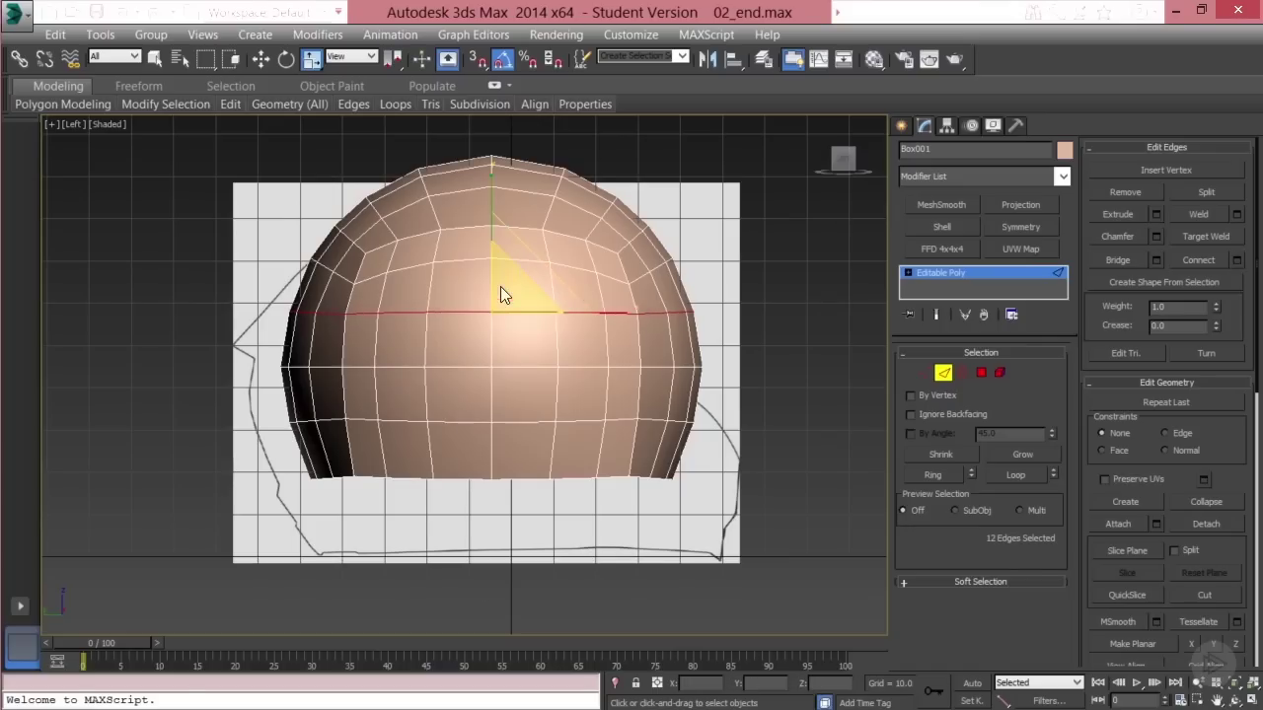
Using the Edge constraint, flatten the second edge loop above the middle vertically and move it down about 1.5 units
{"action": "double_click", "coordinate": [514, 259]}
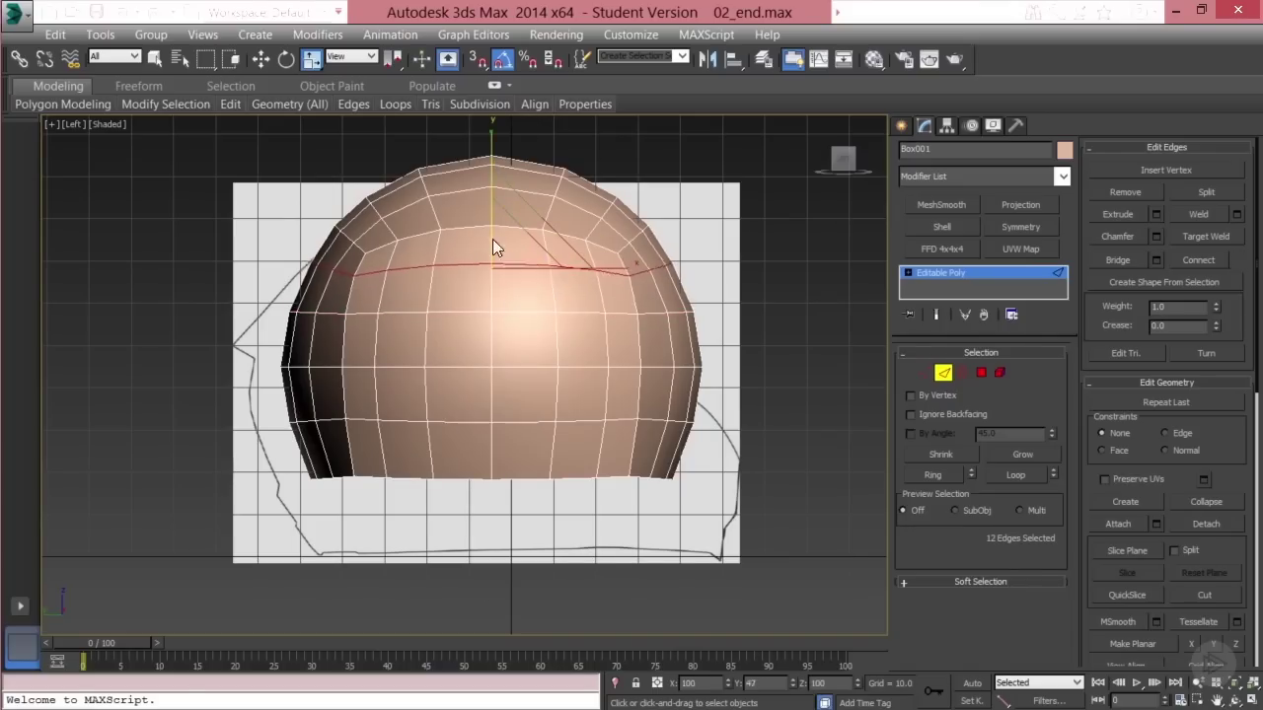
{"action": "left_click_drag", "start_coordinate": [493, 239], "coordinate": [487, 662]}
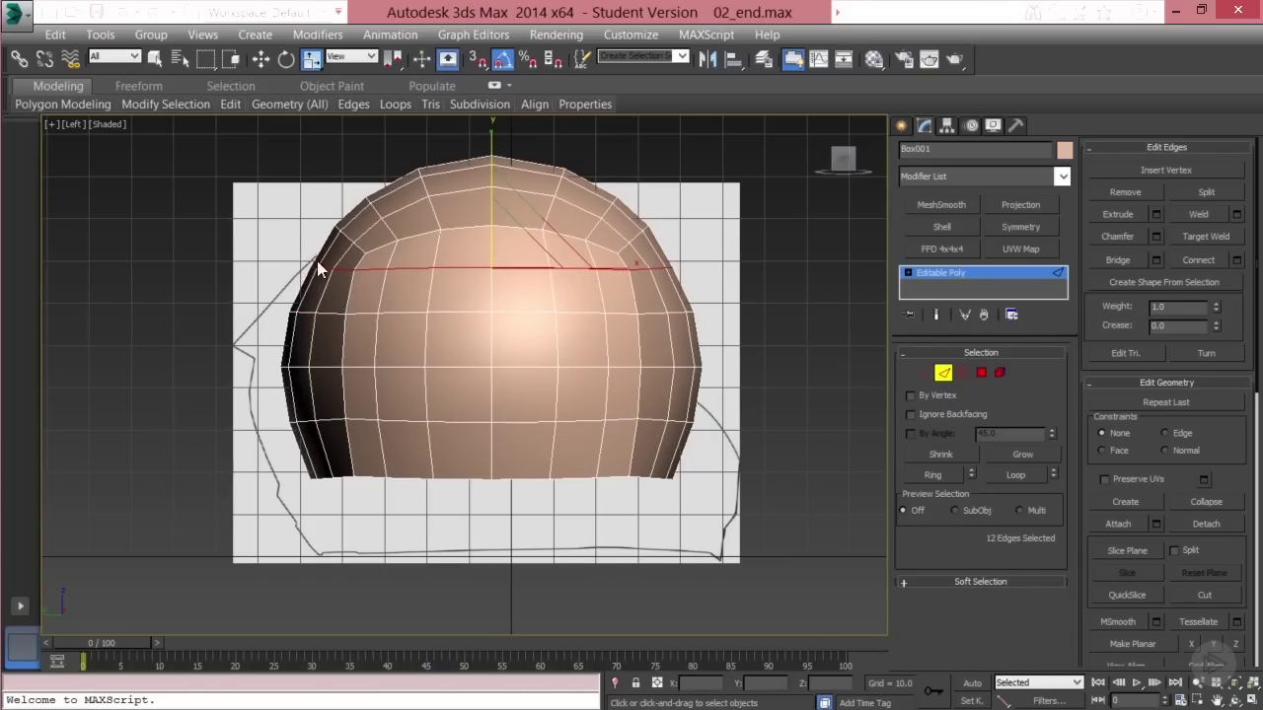
{"action": "key", "text": "ctrl+z"}
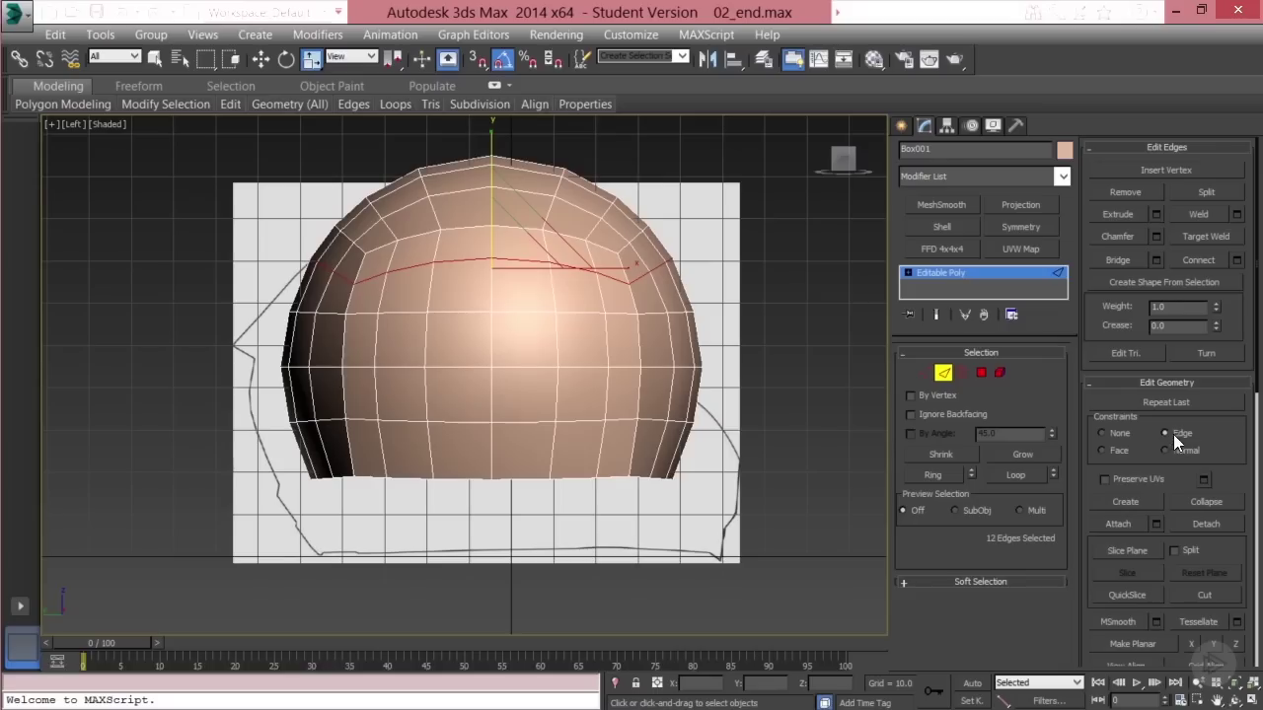
{"action": "left_click_drag", "start_coordinate": [489, 163], "coordinate": [508, 430]}
{"action": "key", "text": "w"}
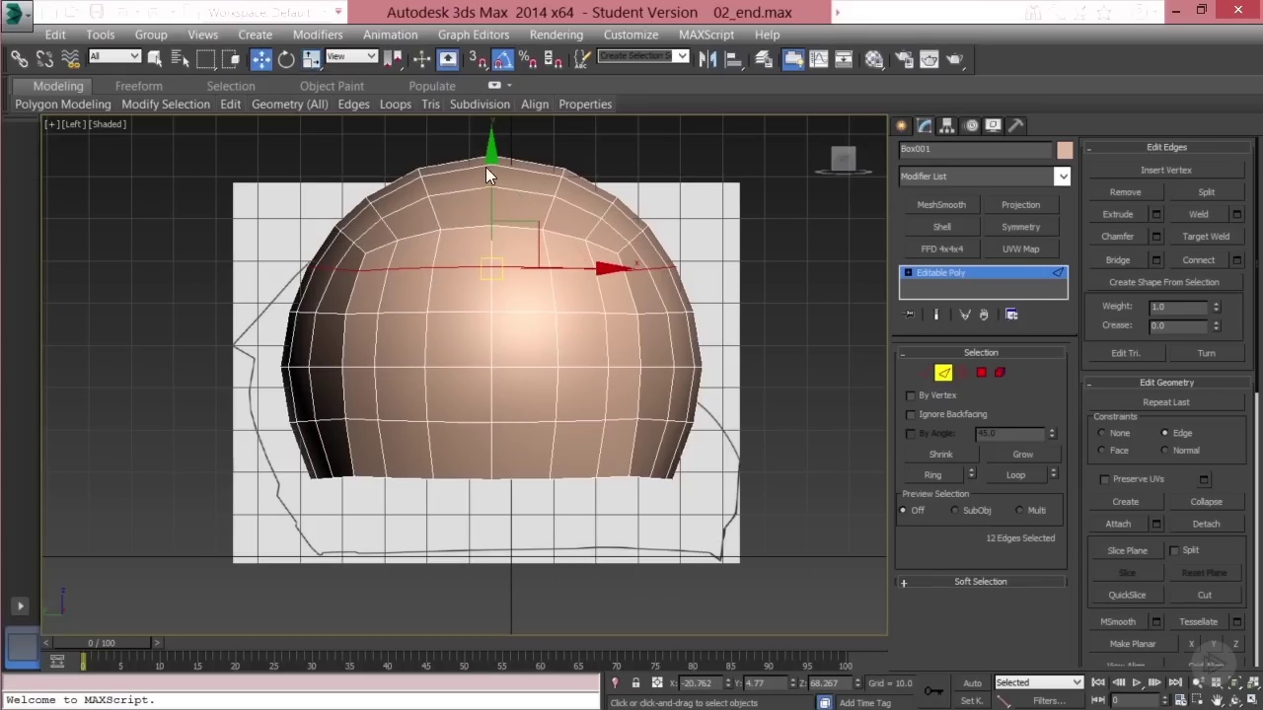
{"action": "left_click_drag", "start_coordinate": [492, 164], "coordinate": [494, 176]}
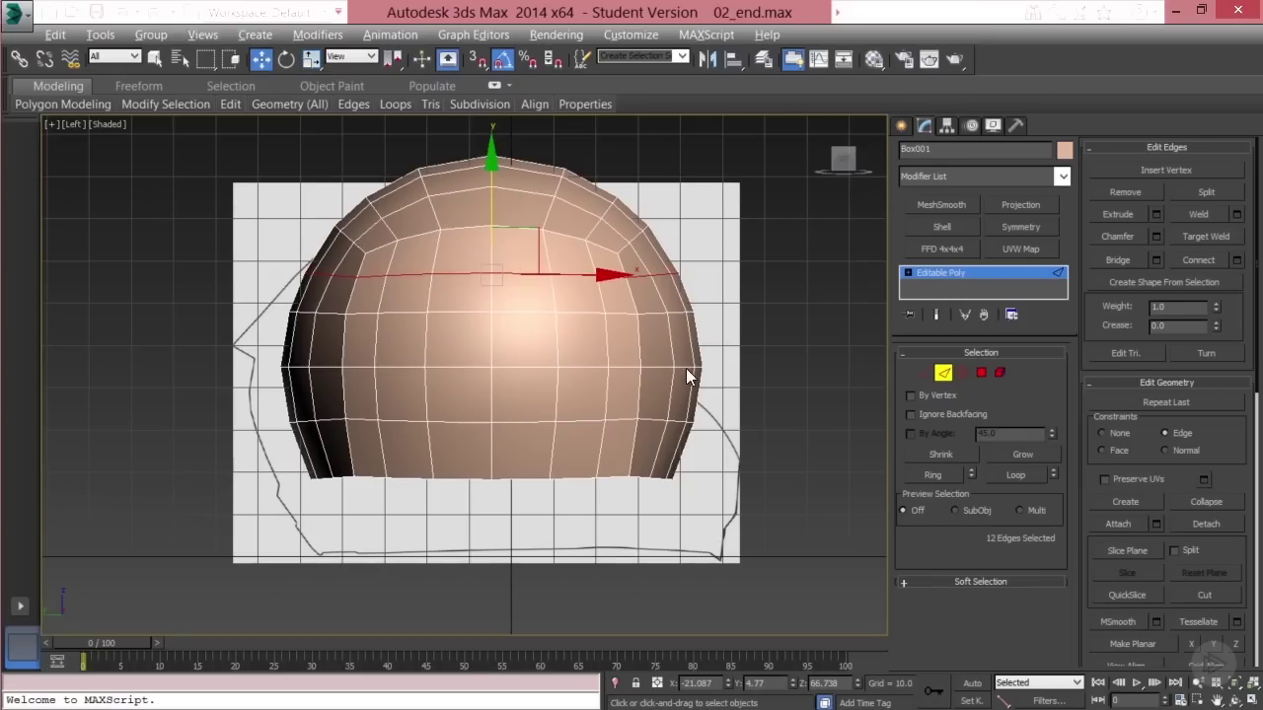
Move the object's pivot up to its bottom edge and lower the whole half sphere to the base of the head outline
{"action": "middle_click_drag", "start_coordinate": [687, 376], "coordinate": [662, 323], "text": "alt"}
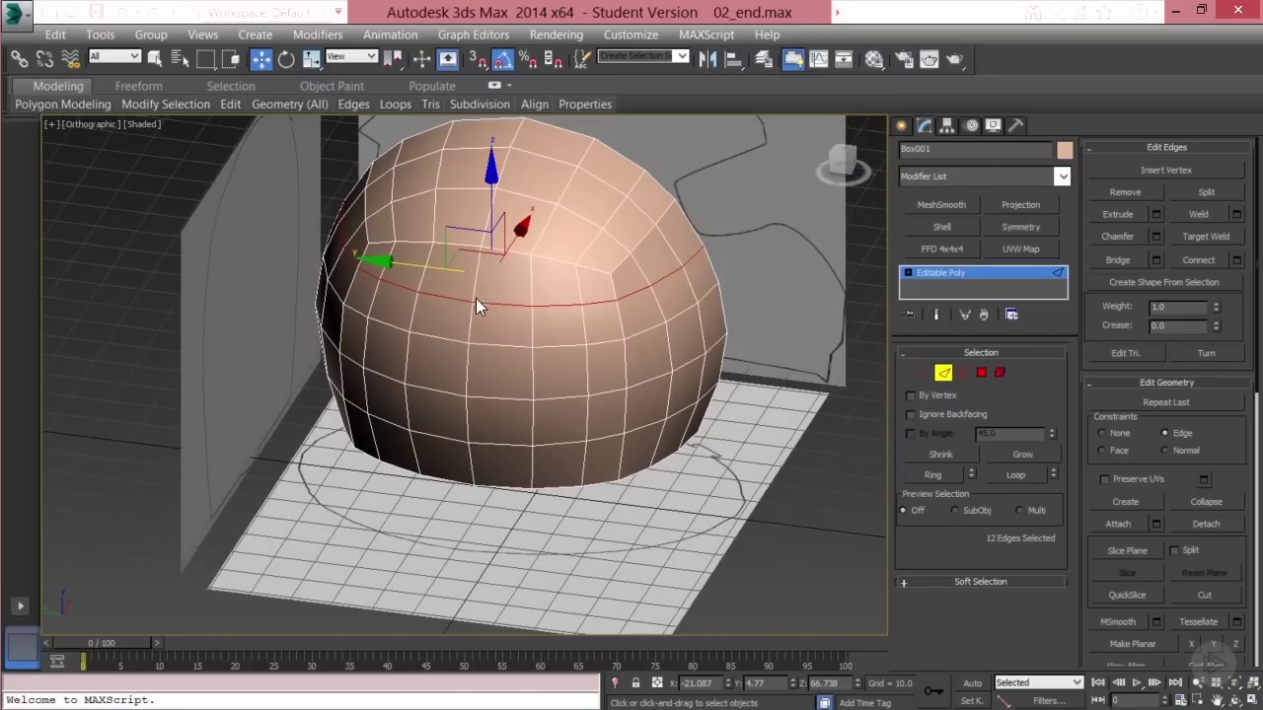
{"action": "middle_click_drag", "start_coordinate": [438, 319], "coordinate": [468, 301], "text": "alt"}
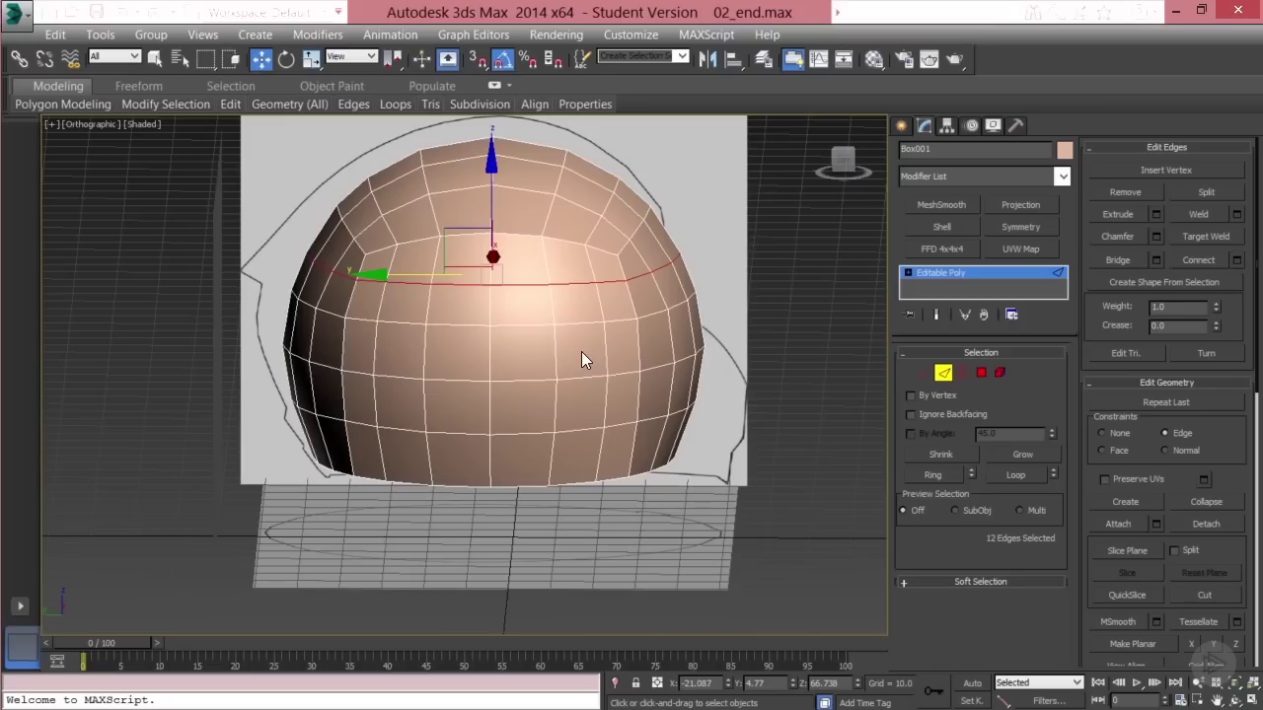
{"action": "key", "text": "l"}
{"action": "middle_click_drag", "start_coordinate": [500, 348], "coordinate": [512, 414]}
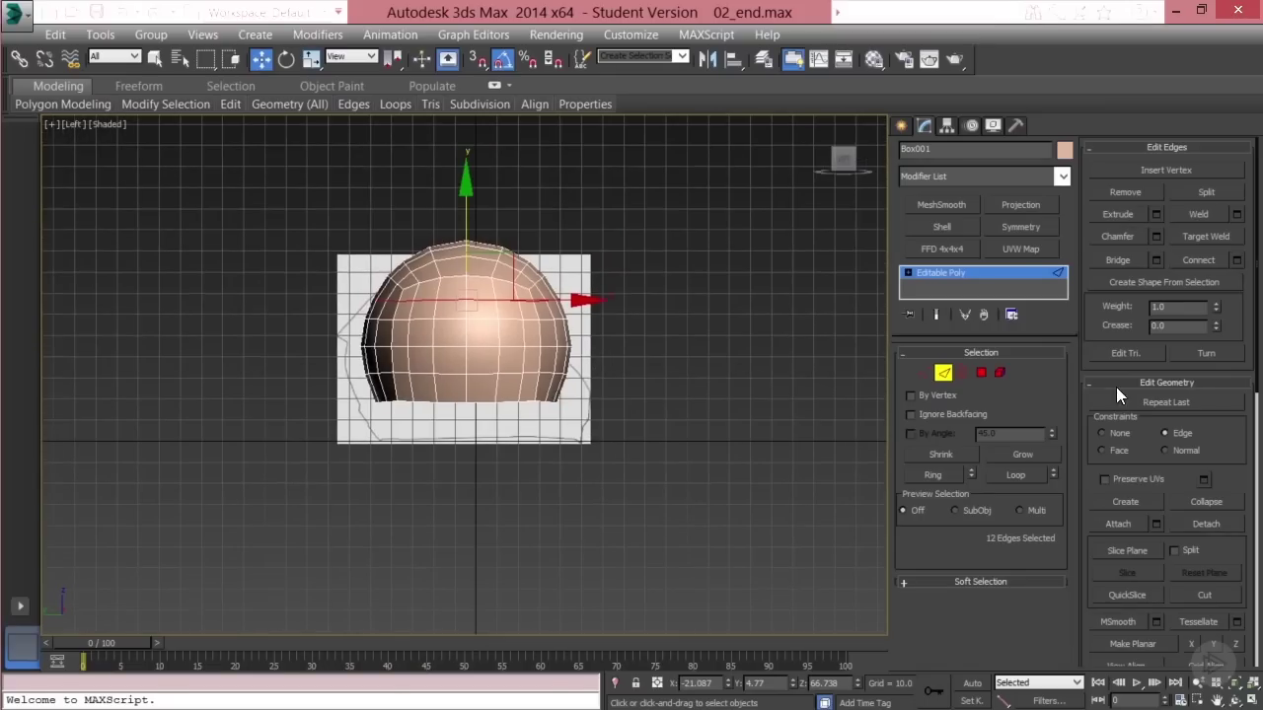
{"action": "left_click", "coordinate": [945, 373]}
{"action": "scroll", "coordinate": [518, 417], "scroll_direction": "up", "scroll_amount": 4}
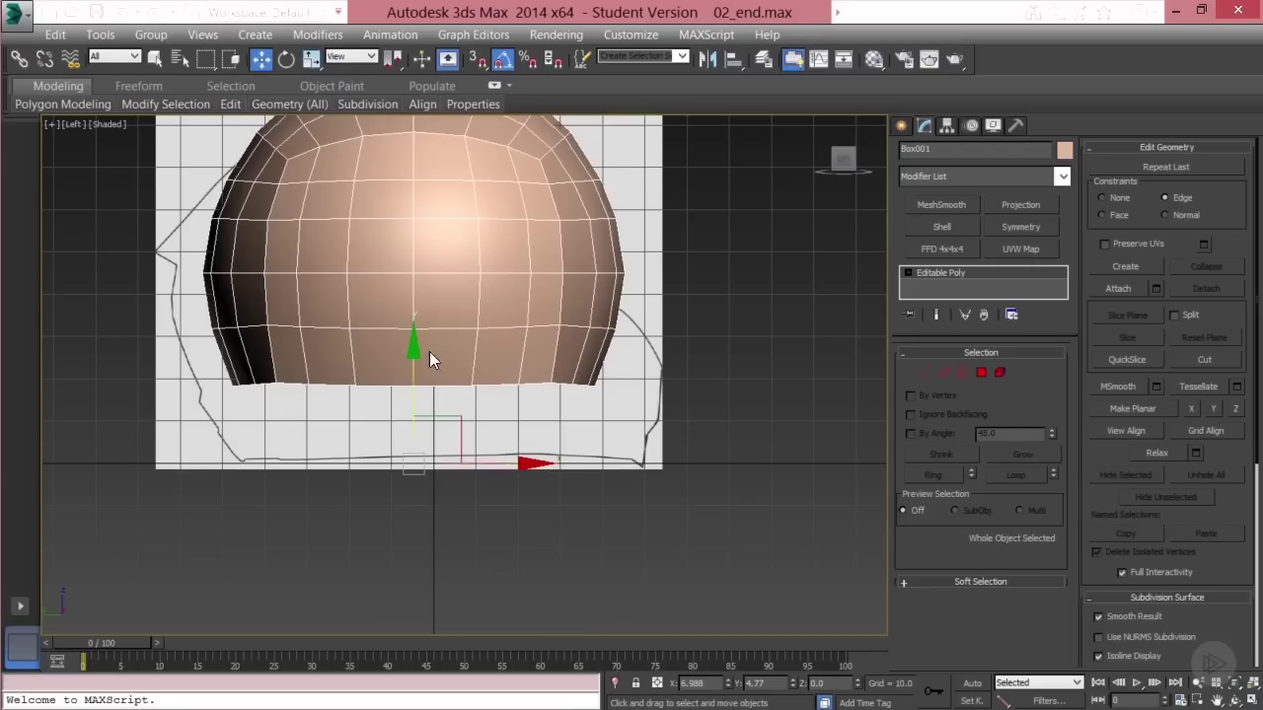
{"action": "left_click", "coordinate": [946, 126]}
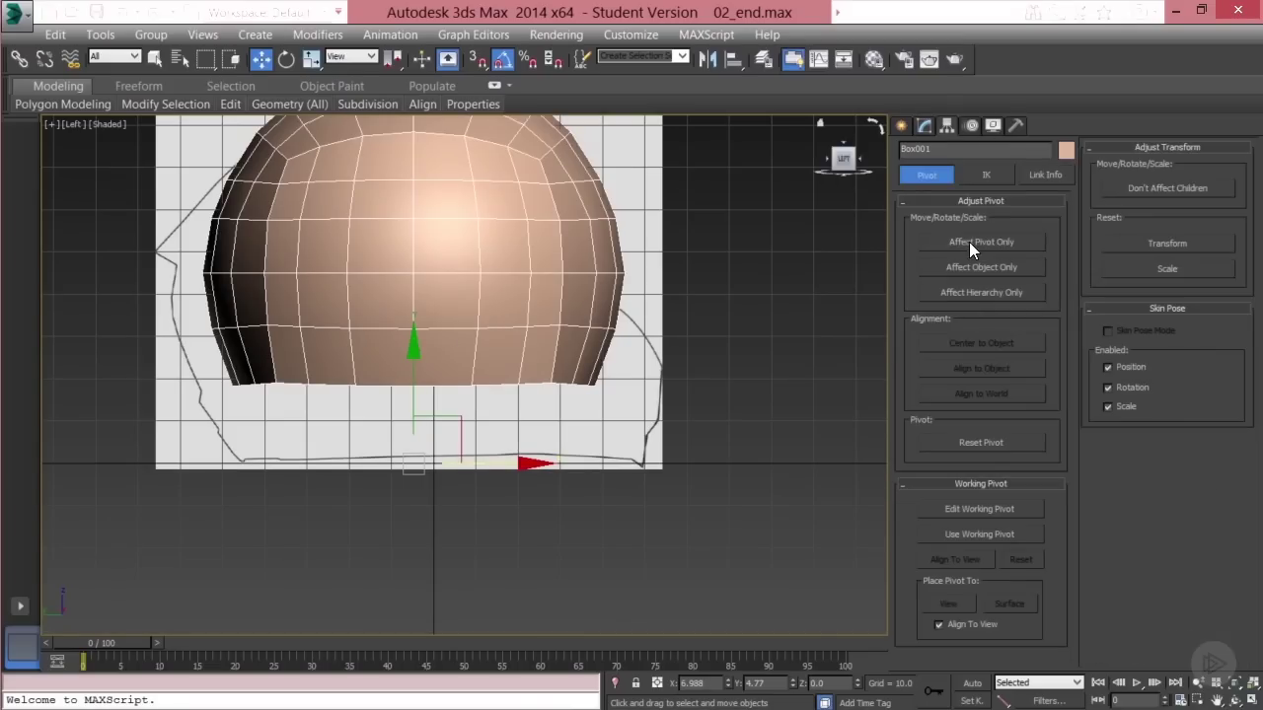
{"action": "left_click", "coordinate": [968, 244]}
{"action": "left_click_drag", "start_coordinate": [409, 382], "coordinate": [434, 360]}
{"action": "left_click", "coordinate": [997, 242]}
{"action": "middle_click_drag", "start_coordinate": [437, 367], "coordinate": [496, 433]}
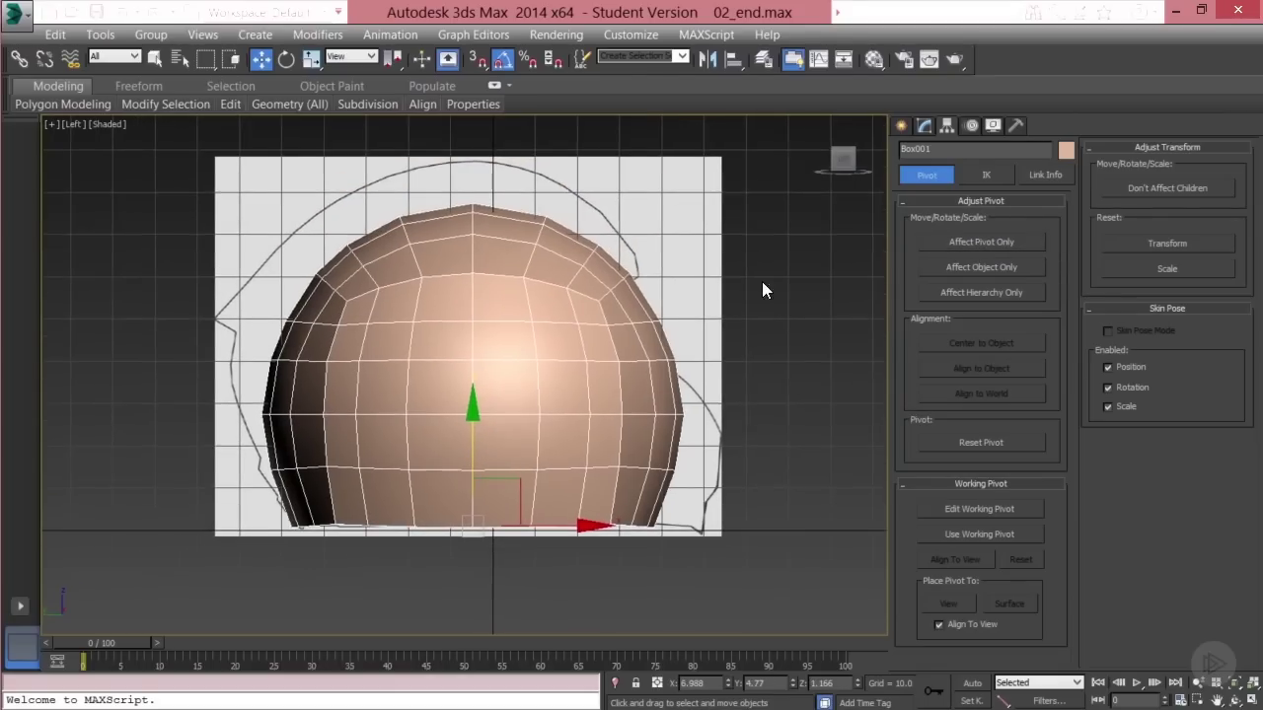
Scale the half sphere uniformly to about 111%, make it see-through, and move it horizontally about 3 units to fit the side outline
{"action": "left_click", "coordinate": [922, 126]}
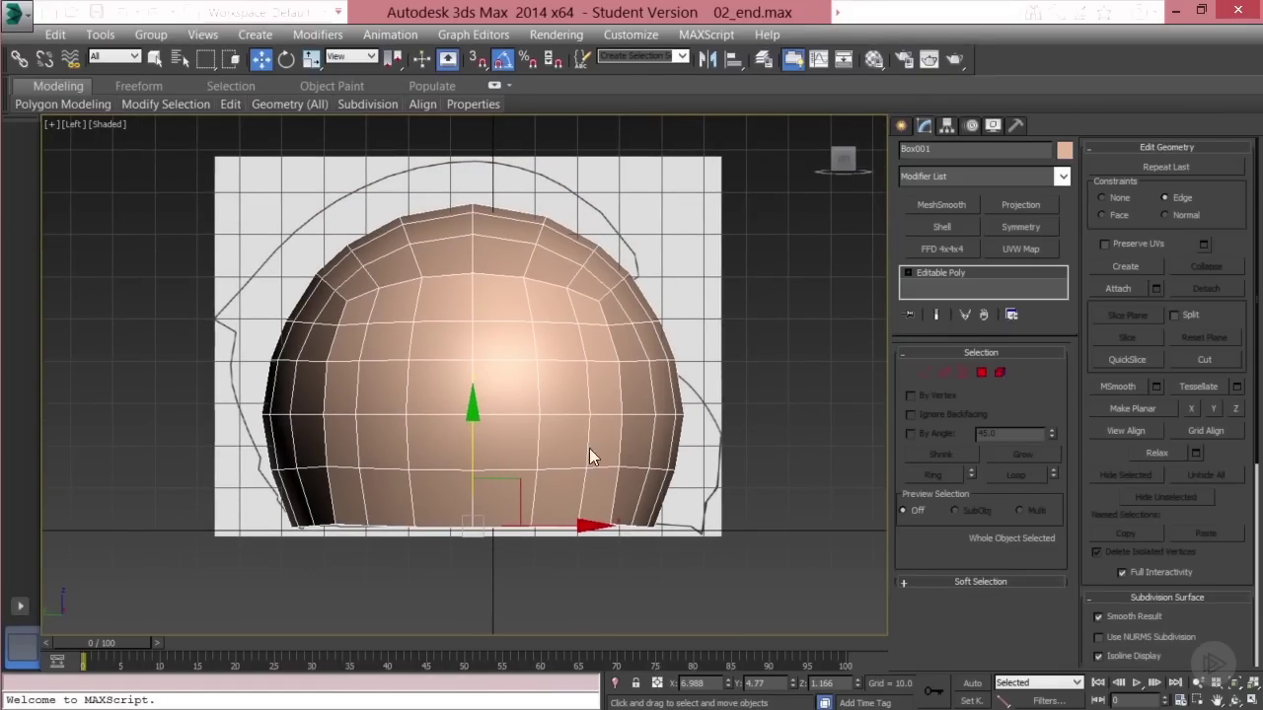
{"action": "key", "text": "r"}
{"action": "left_click_drag", "start_coordinate": [484, 525], "coordinate": [482, 510]}
{"action": "key", "text": "alt+x"}
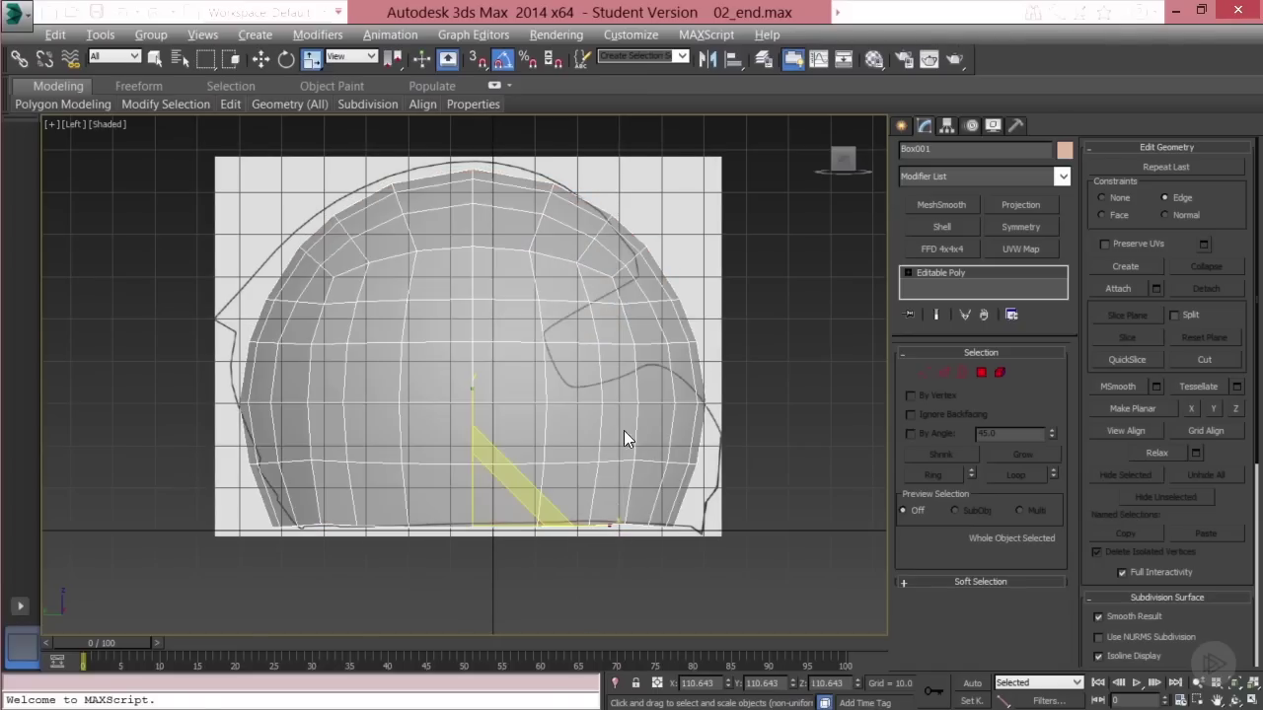
{"action": "key", "text": "w"}
{"action": "left_click_drag", "start_coordinate": [565, 532], "coordinate": [553, 521]}
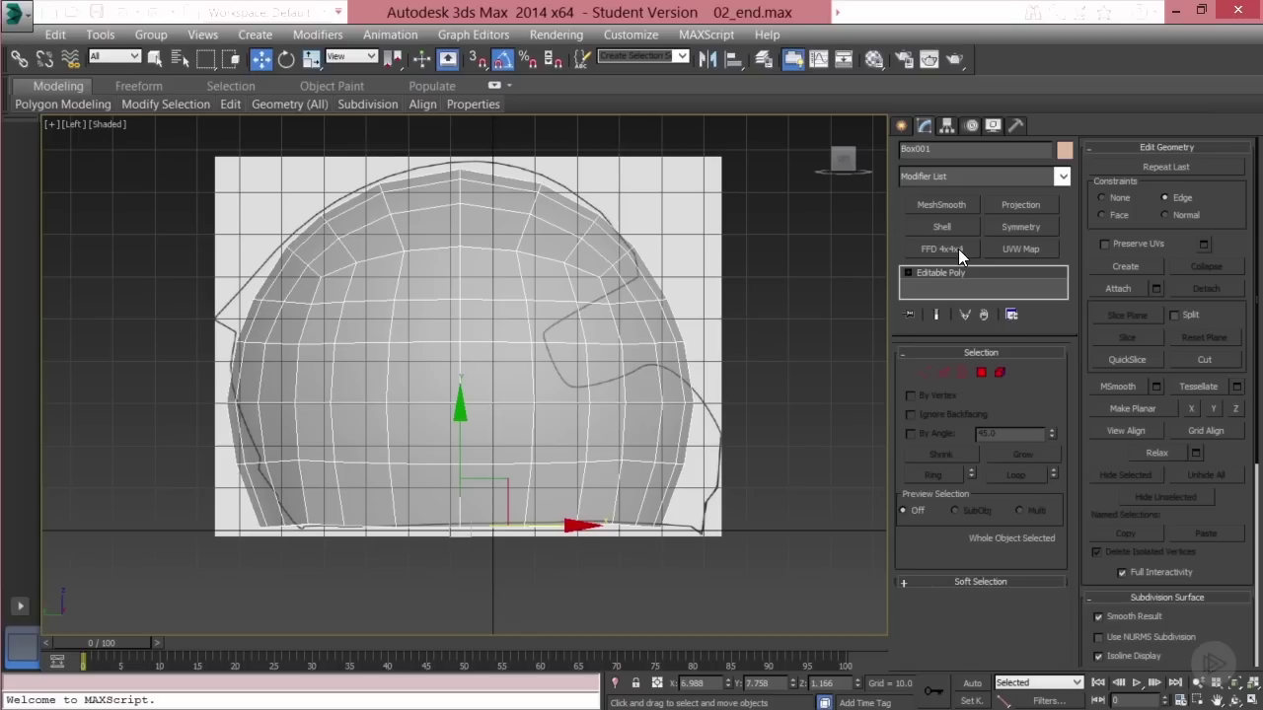
Add an FFD 4x4x4 modifier and move the two upper-left lattice points in the Left view outward to match the head outline
{"action": "left_click", "coordinate": [958, 249]}
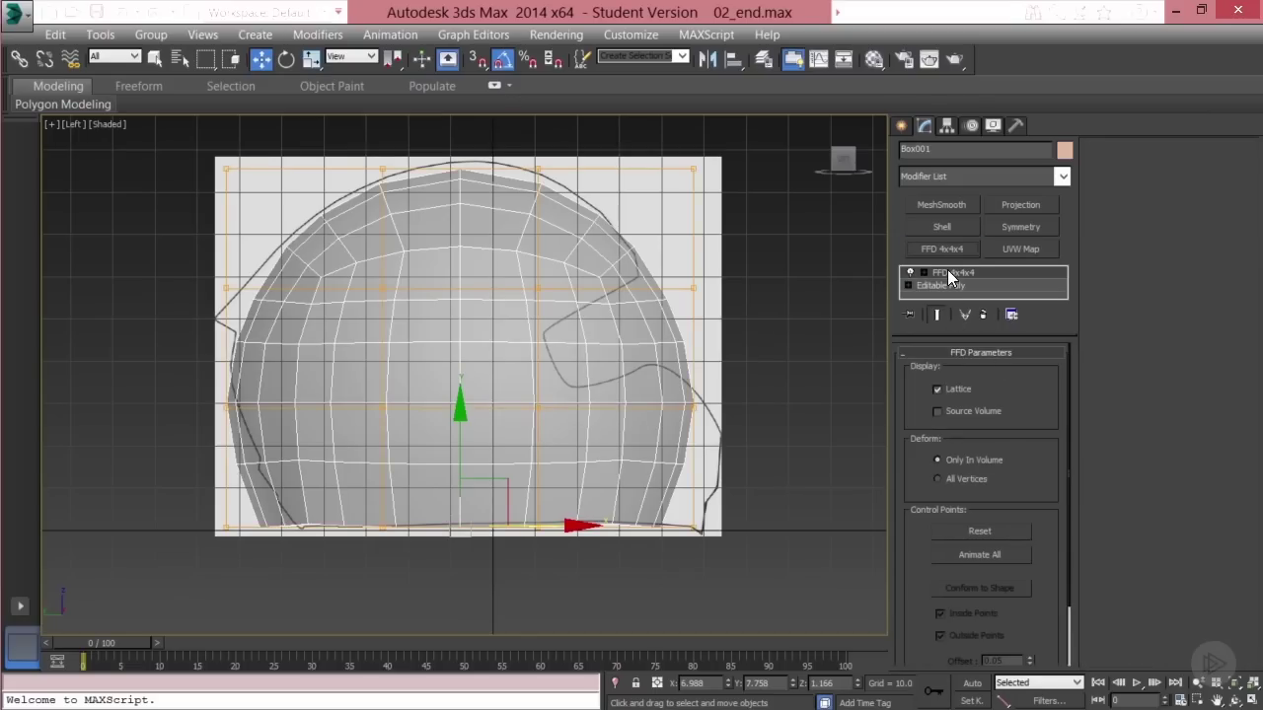
{"action": "left_click", "coordinate": [947, 271]}
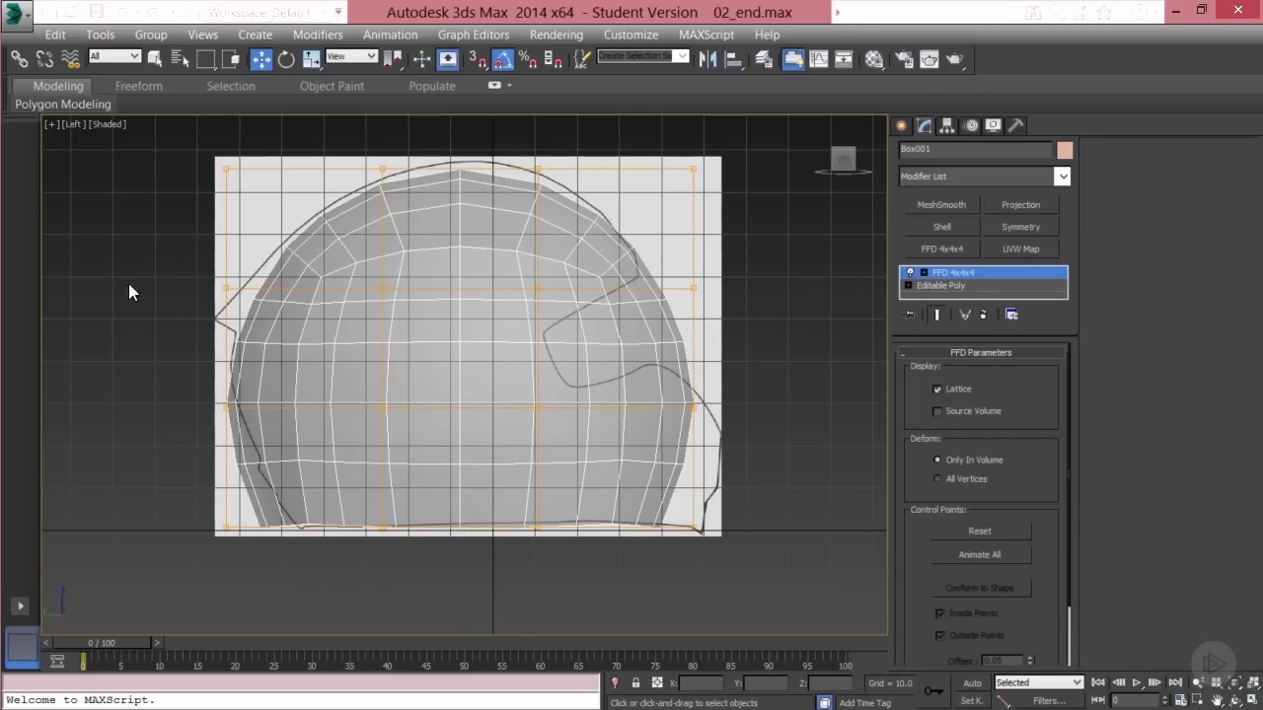
{"action": "left_click_drag", "start_coordinate": [279, 225], "coordinate": [279, 225]}
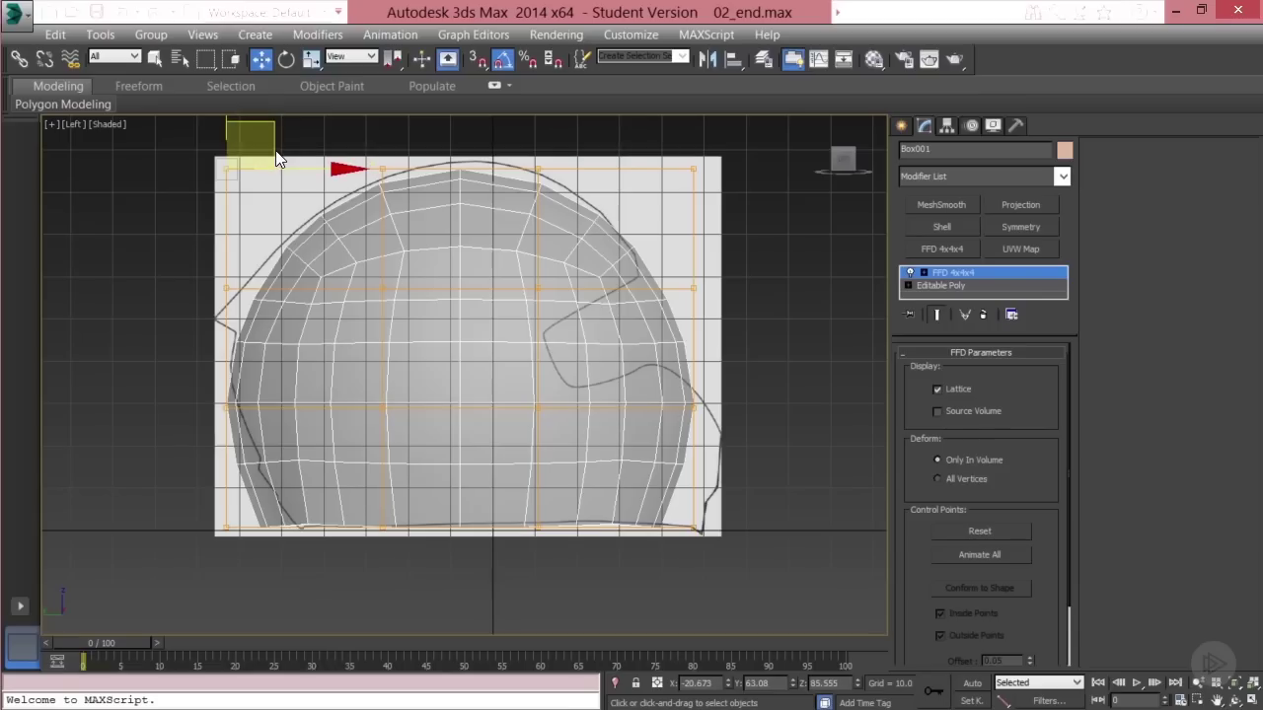
{"action": "left_click_drag", "start_coordinate": [252, 139], "coordinate": [257, 151]}
{"action": "left_click_drag", "start_coordinate": [206, 246], "coordinate": [259, 317]}
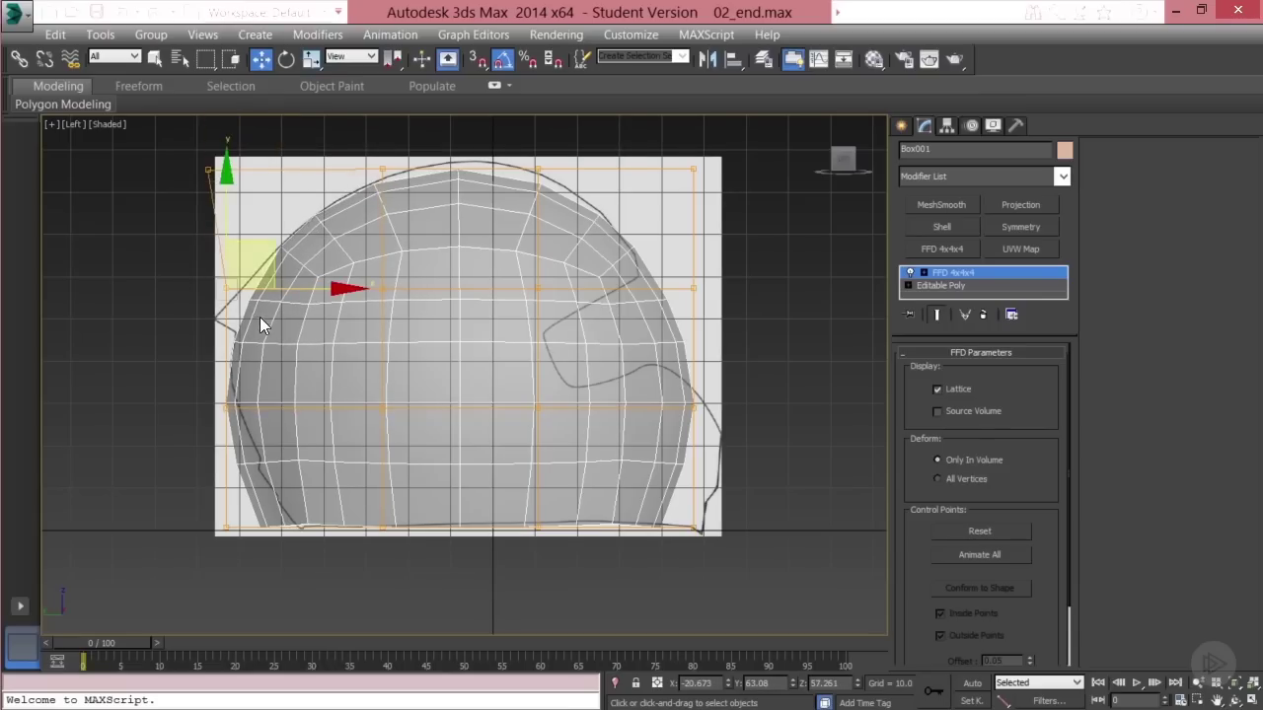
{"action": "left_click_drag", "start_coordinate": [175, 267], "coordinate": [273, 319]}
{"action": "left_click_drag", "start_coordinate": [270, 253], "coordinate": [238, 259]}
Raise the two middle control points of the lattice's top row in the Left view until the crown meets the head outline
{"action": "left_click", "coordinate": [384, 170]}
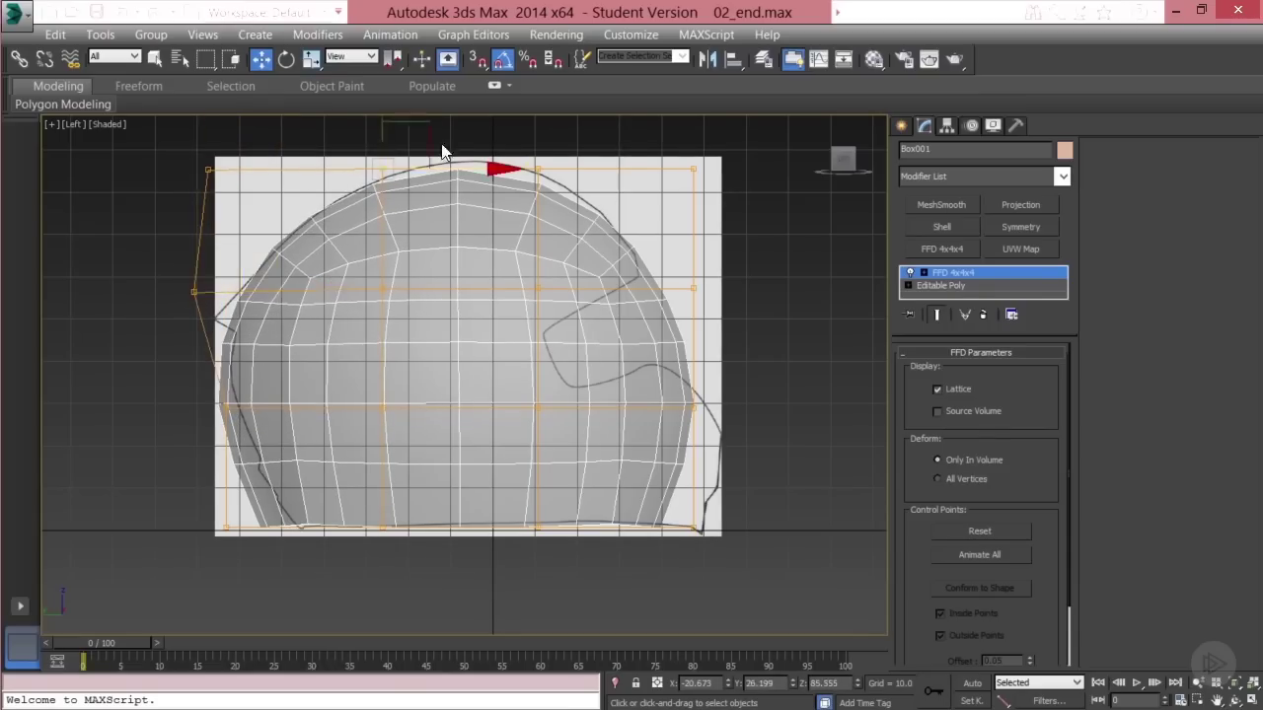
{"action": "left_click_drag", "start_coordinate": [430, 143], "coordinate": [429, 136]}
{"action": "middle_click_drag", "start_coordinate": [444, 209], "coordinate": [414, 312]}
{"action": "left_click_drag", "start_coordinate": [498, 244], "coordinate": [546, 290]}
{"action": "left_click_drag", "start_coordinate": [554, 240], "coordinate": [560, 219]}
{"action": "middle_click_drag", "start_coordinate": [607, 352], "coordinate": [590, 268]}
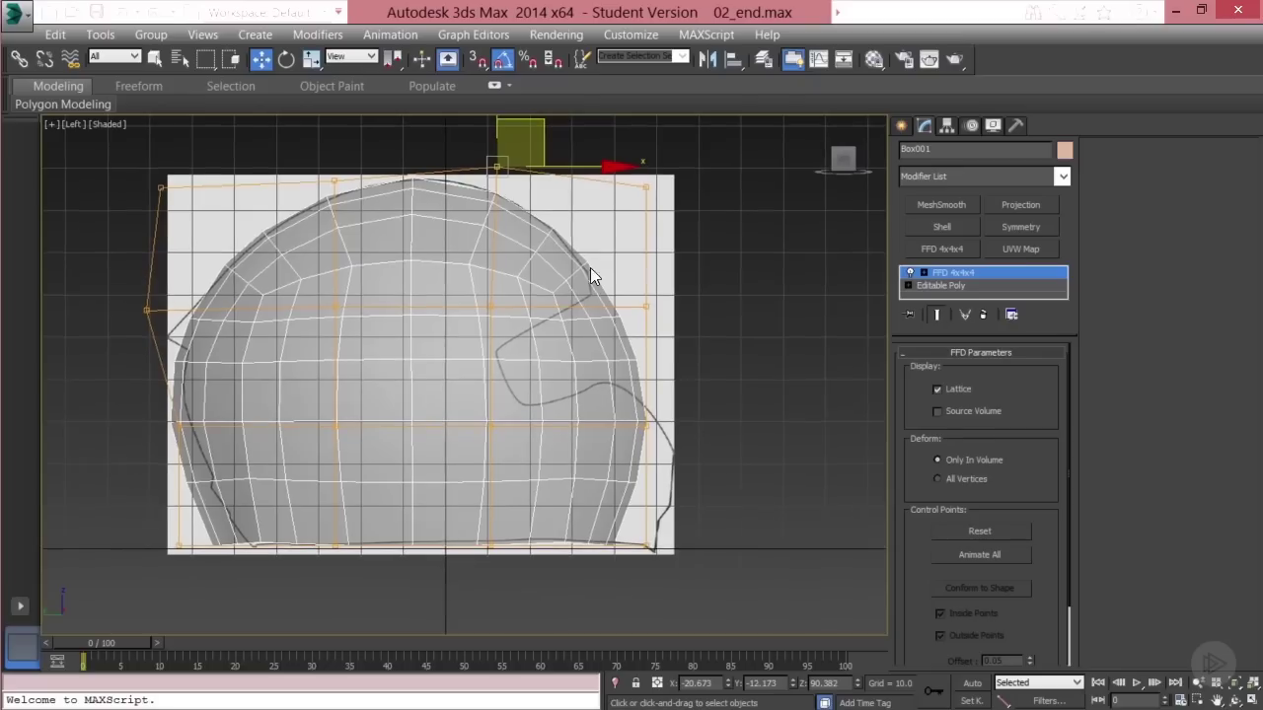
In the Left view, pull the lattice's top-right corner inward, the bottom-right corner outward, and fine-tune the two points between them
{"action": "left_click", "coordinate": [646, 187]}
{"action": "left_click_drag", "start_coordinate": [692, 163], "coordinate": [661, 343]}
{"action": "middle_click_drag", "start_coordinate": [662, 337], "coordinate": [650, 301]}
{"action": "left_click_drag", "start_coordinate": [592, 488], "coordinate": [762, 527]}
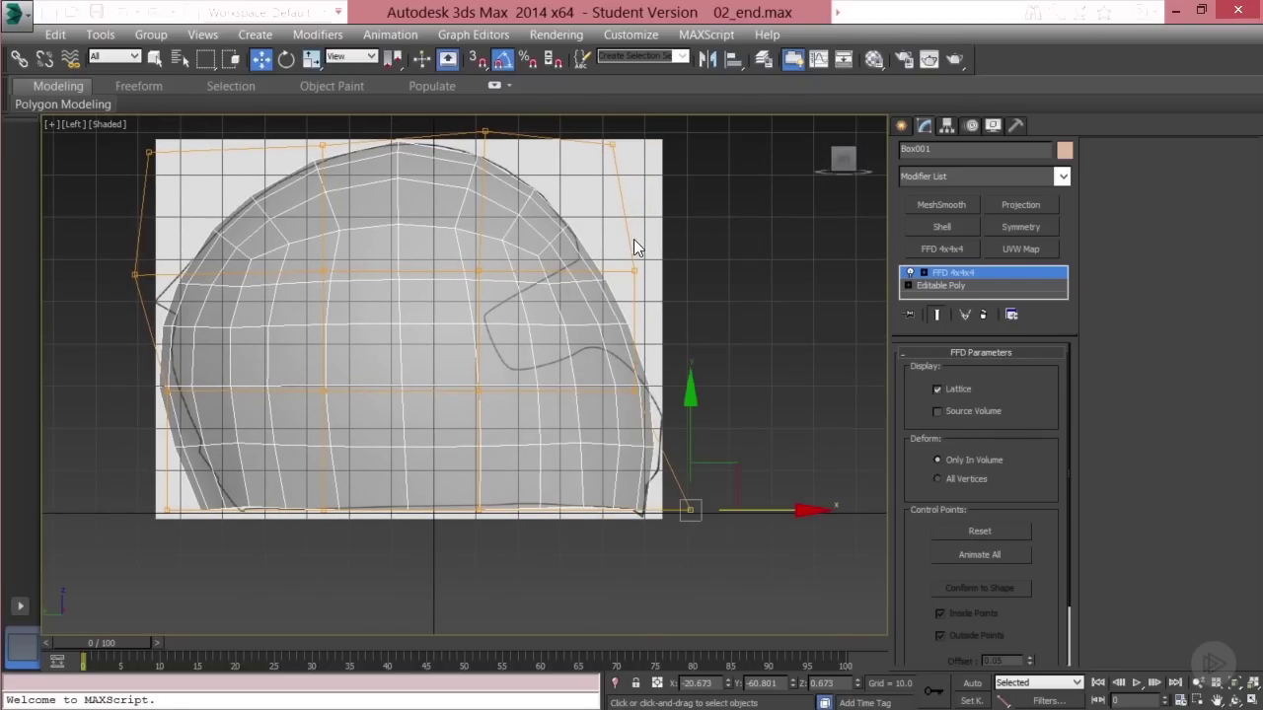
{"action": "left_click", "coordinate": [634, 269]}
{"action": "left_click_drag", "start_coordinate": [681, 236], "coordinate": [676, 261]}
{"action": "left_click_drag", "start_coordinate": [700, 415], "coordinate": [699, 389]}
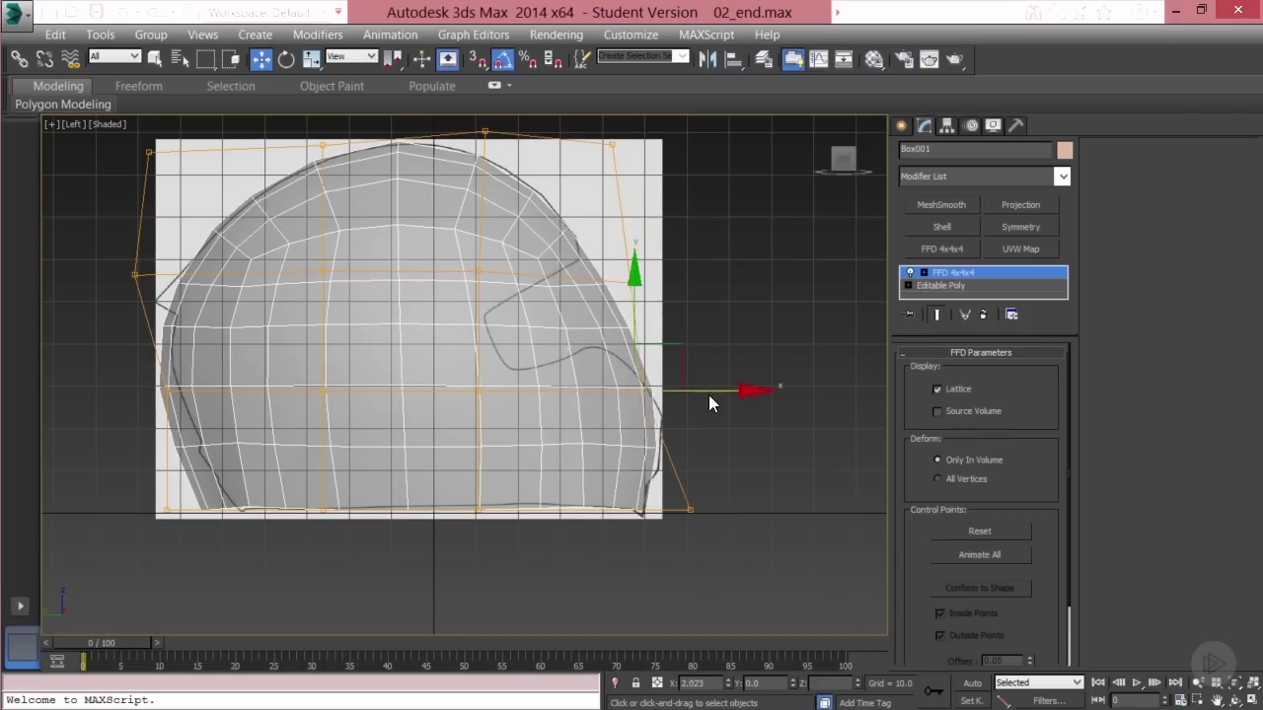
Move the bottom-left lattice corner inward in the Left view, then nudge the bottom middle points and the point above the corner inward
{"action": "left_click_drag", "start_coordinate": [116, 384], "coordinate": [199, 556]}
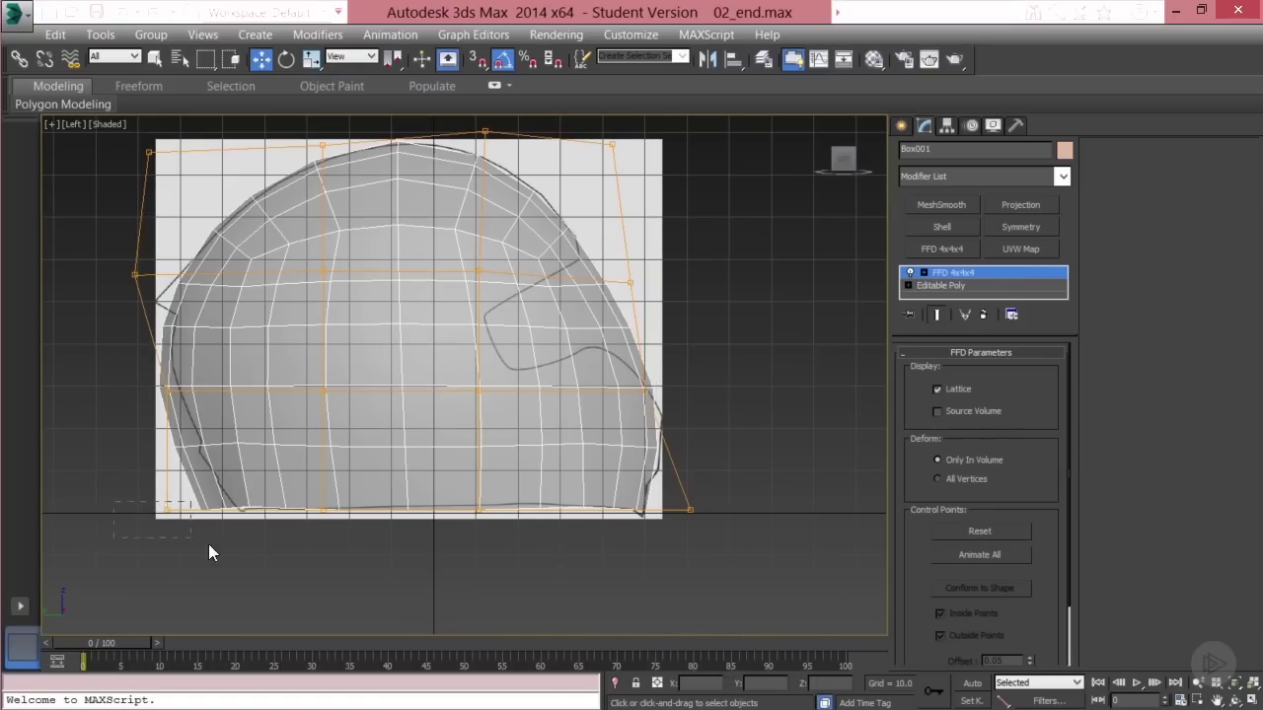
{"action": "left_click_drag", "start_coordinate": [256, 511], "coordinate": [289, 512]}
{"action": "left_click", "coordinate": [293, 492]}
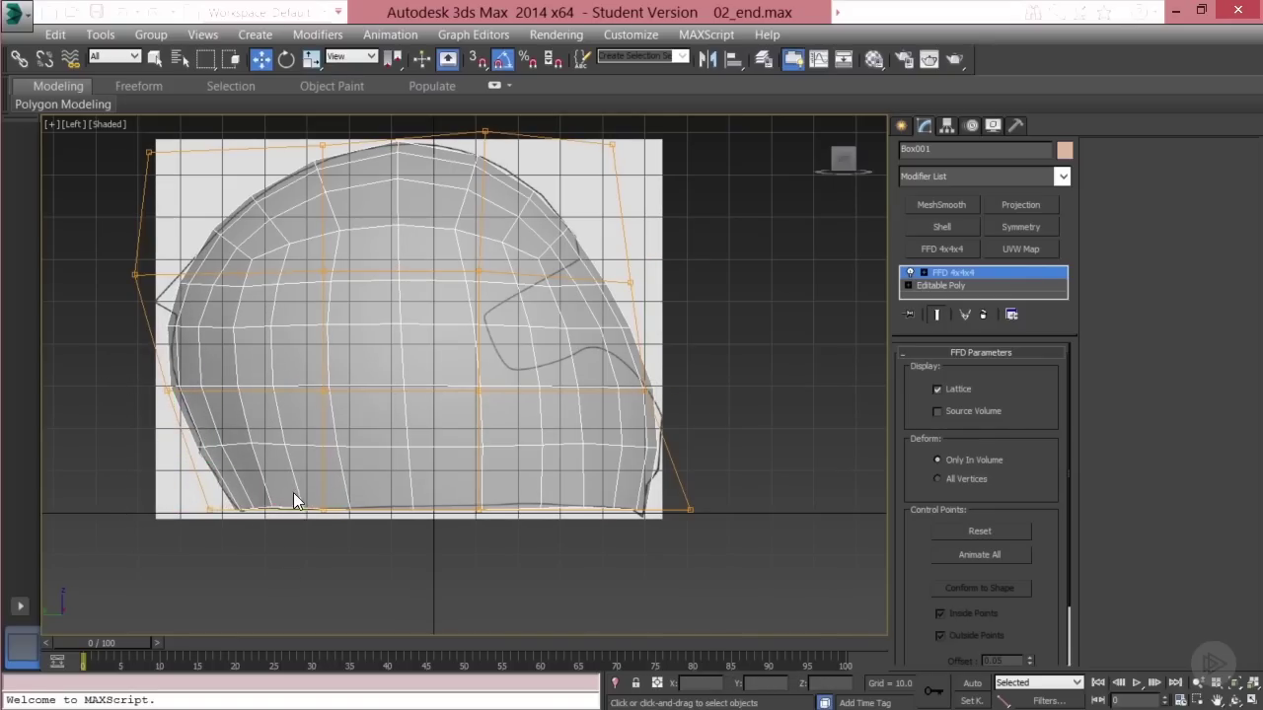
{"action": "left_click_drag", "start_coordinate": [490, 552], "coordinate": [513, 513]}
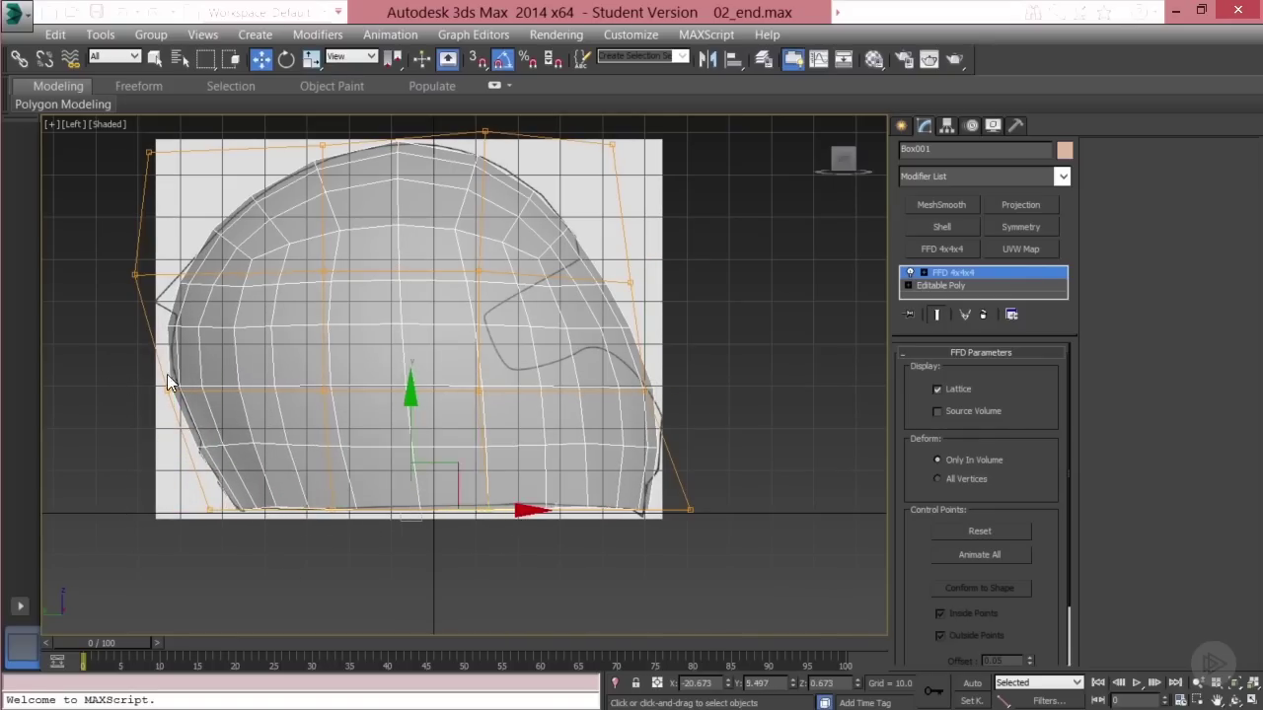
{"action": "left_click_drag", "start_coordinate": [154, 374], "coordinate": [240, 394]}
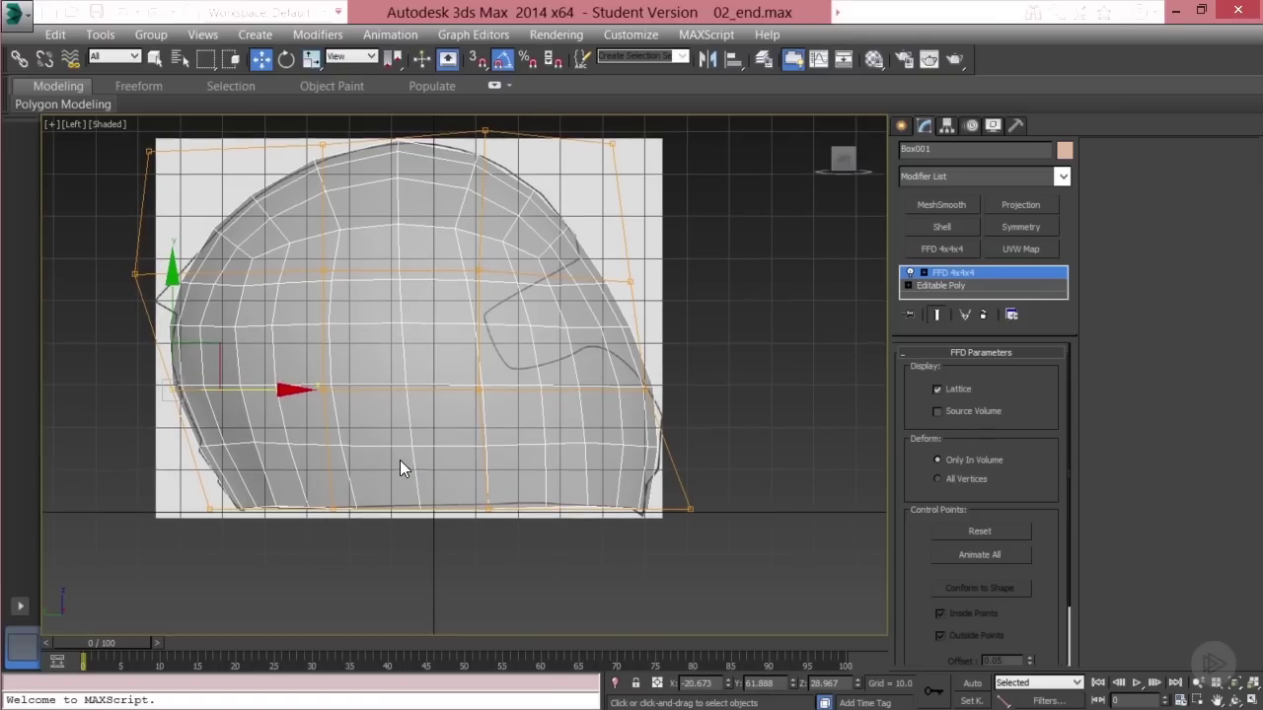
In the Front view, shift the outer bottom control points inward toward the centre to narrow the base of the mesh
{"action": "key", "text": "f"}
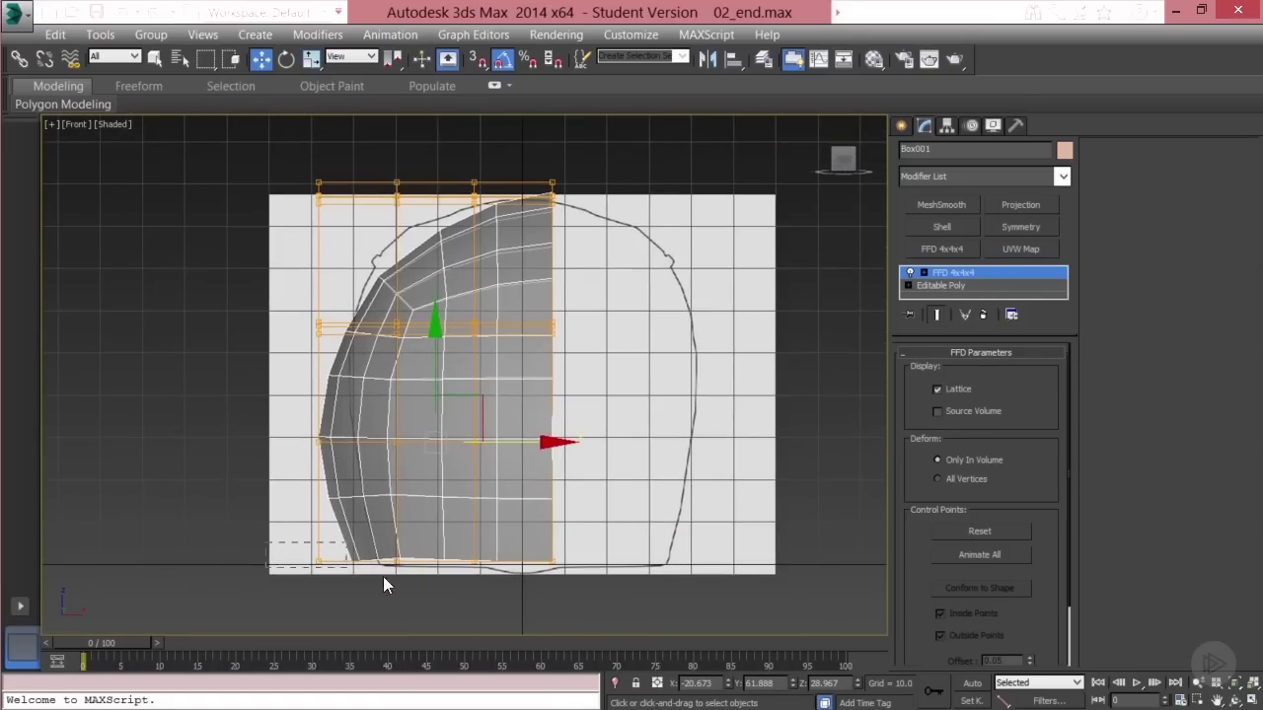
{"action": "left_click_drag", "start_coordinate": [383, 576], "coordinate": [519, 613]}
{"action": "left_click", "coordinate": [475, 569]}
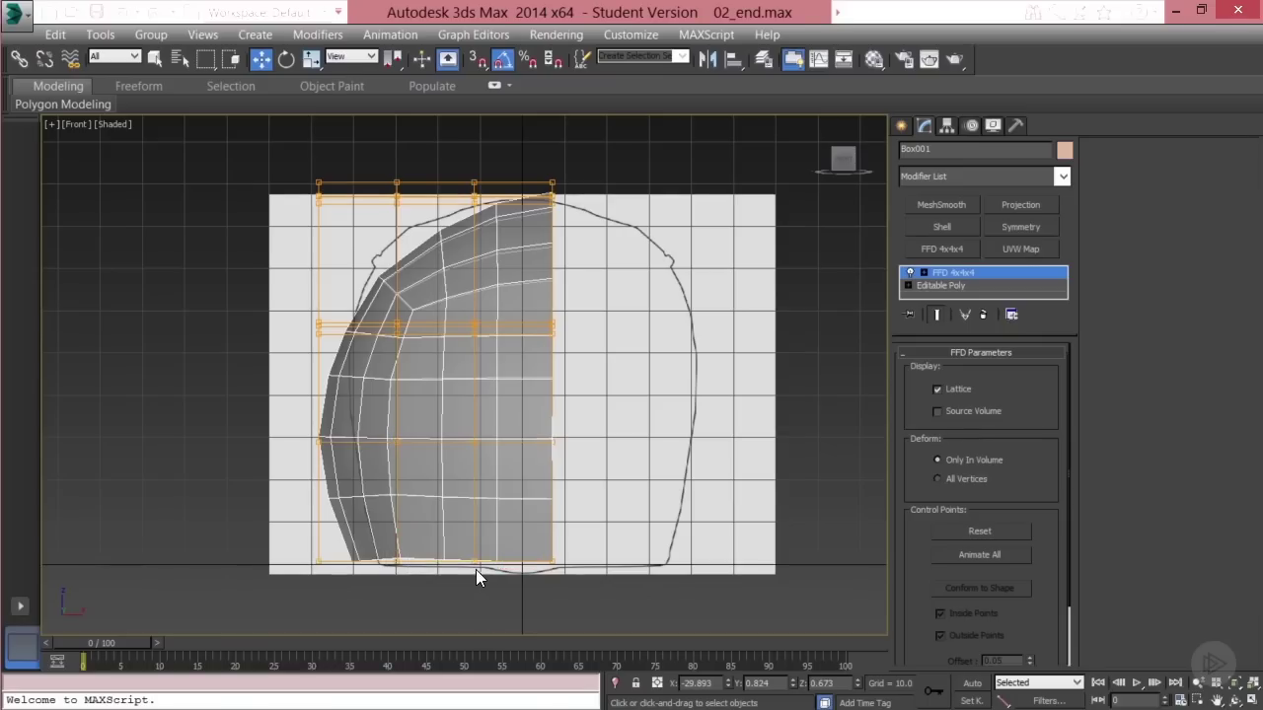
{"action": "left_click", "coordinate": [396, 560]}
{"action": "left_click", "coordinate": [504, 574]}
{"action": "left_click_drag", "start_coordinate": [313, 543], "coordinate": [516, 574]}
{"action": "left_click_drag", "start_coordinate": [393, 475], "coordinate": [505, 486]}
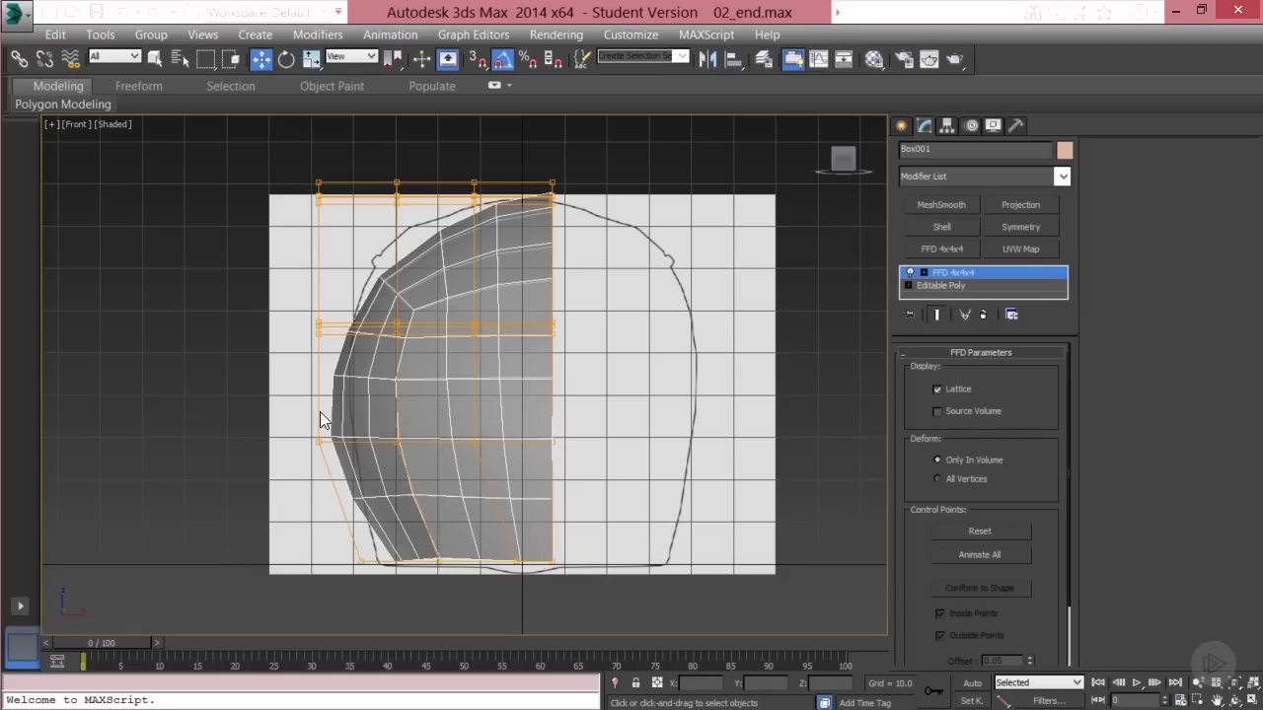
Move the lattice's second row inward about 8 units, nudge the third row inward, and move the outer top points 8 units outward and up
{"action": "left_click_drag", "start_coordinate": [274, 416], "coordinate": [513, 451]}
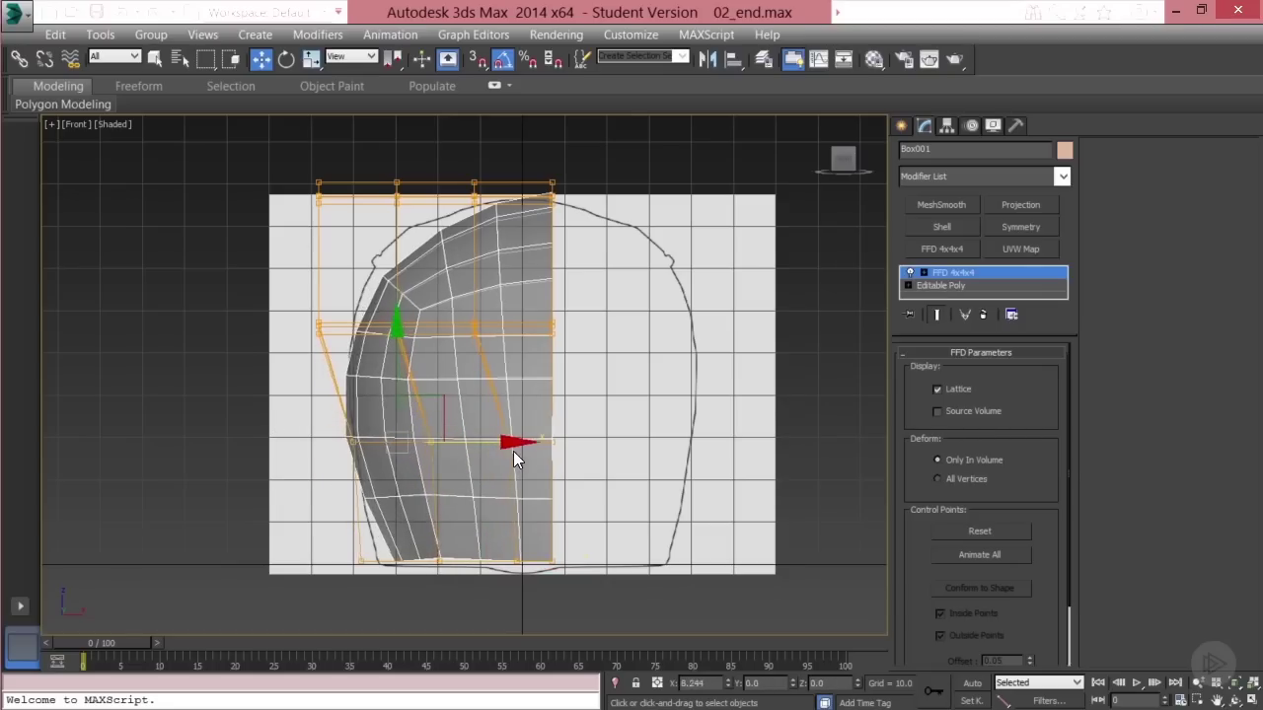
{"action": "left_click_drag", "start_coordinate": [298, 276], "coordinate": [490, 332]}
{"action": "left_click_drag", "start_coordinate": [274, 152], "coordinate": [422, 227]}
{"action": "middle_click_drag", "start_coordinate": [442, 241], "coordinate": [458, 317]}
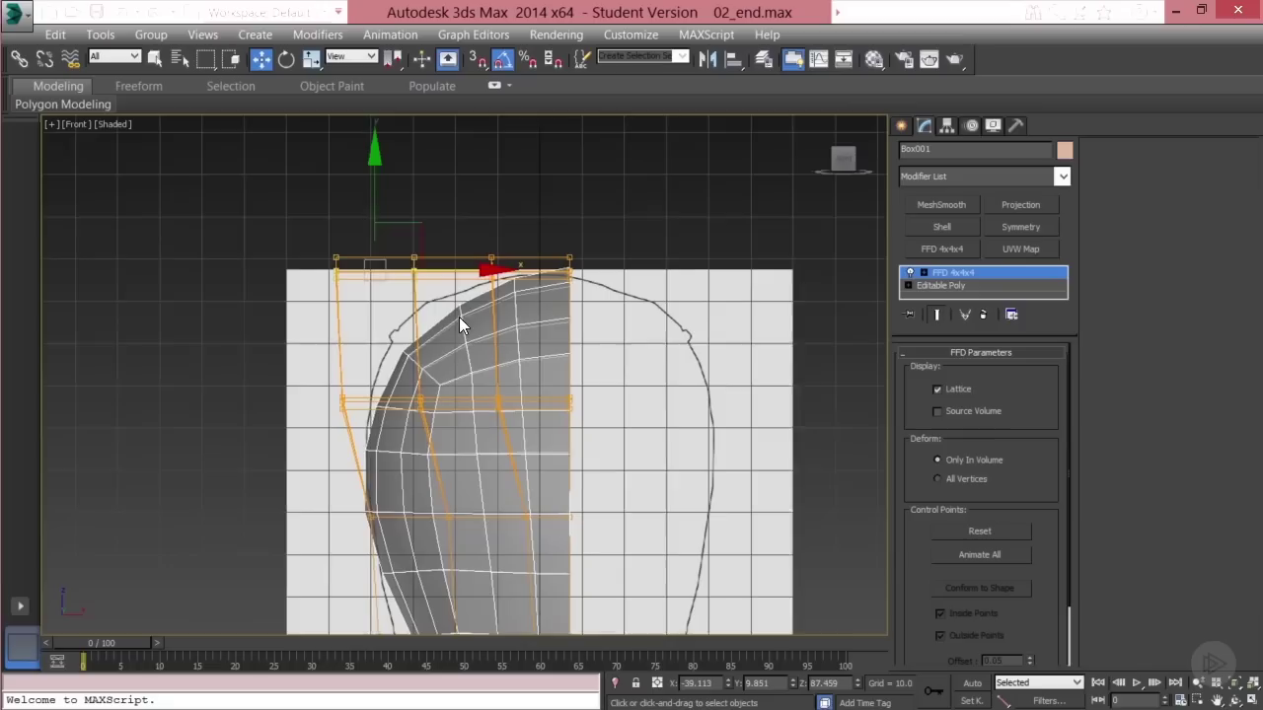
{"action": "left_click_drag", "start_coordinate": [418, 242], "coordinate": [385, 211]}
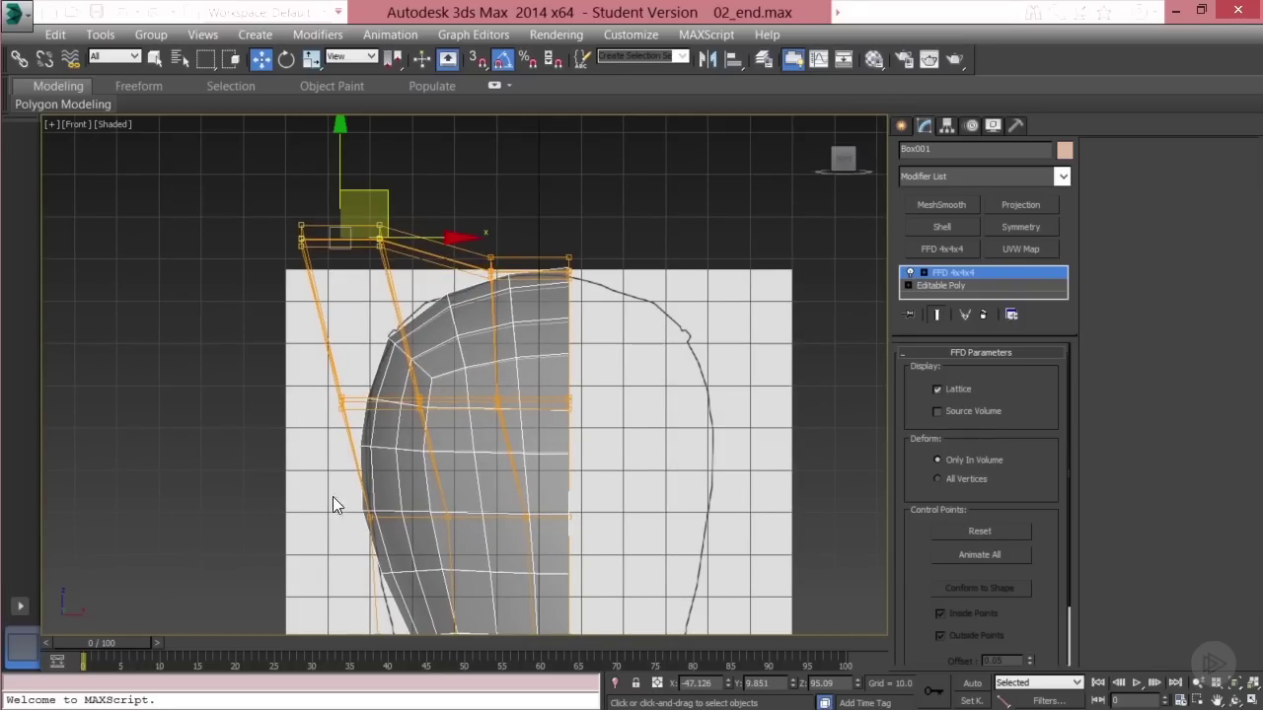
Fine-tune the lower outer control points against the front outline and lower the bottom row about 0.8 units to the base line
{"action": "left_click_drag", "start_coordinate": [333, 496], "coordinate": [418, 516]}
{"action": "middle_click_drag", "start_coordinate": [348, 610], "coordinate": [350, 518]}
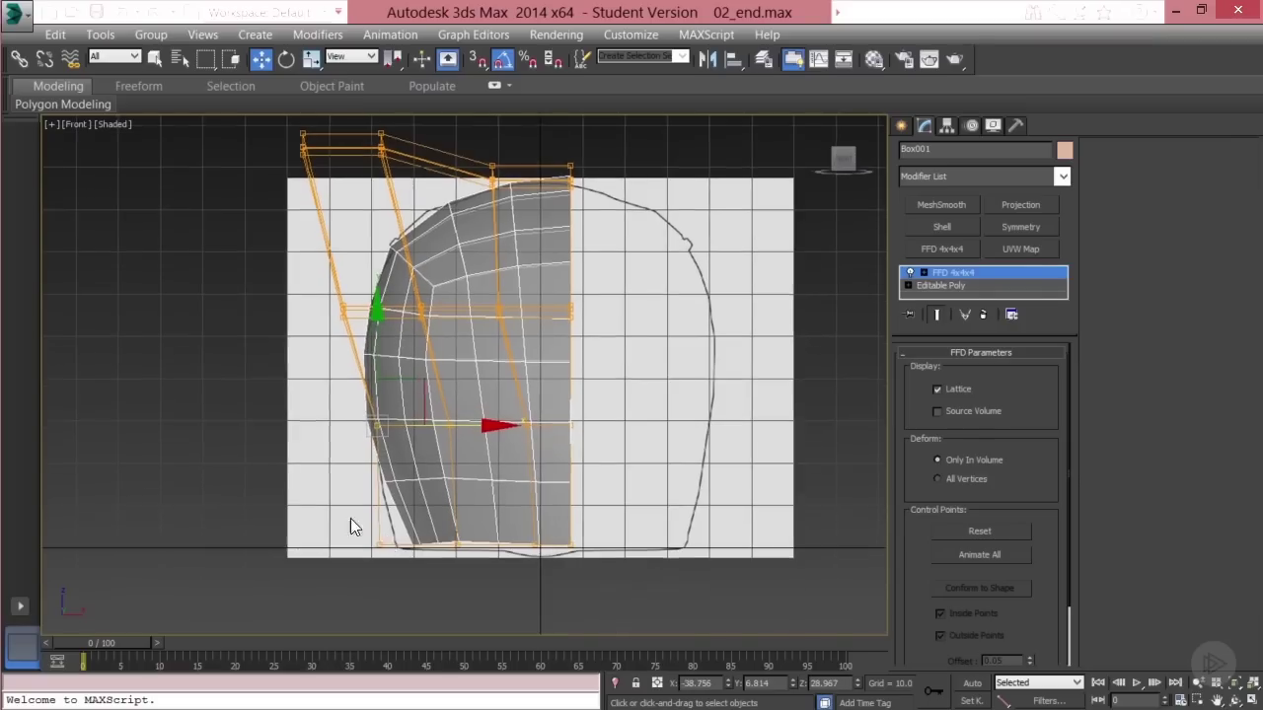
{"action": "left_click_drag", "start_coordinate": [387, 522], "coordinate": [470, 582]}
{"action": "left_click_drag", "start_coordinate": [352, 526], "coordinate": [478, 551]}
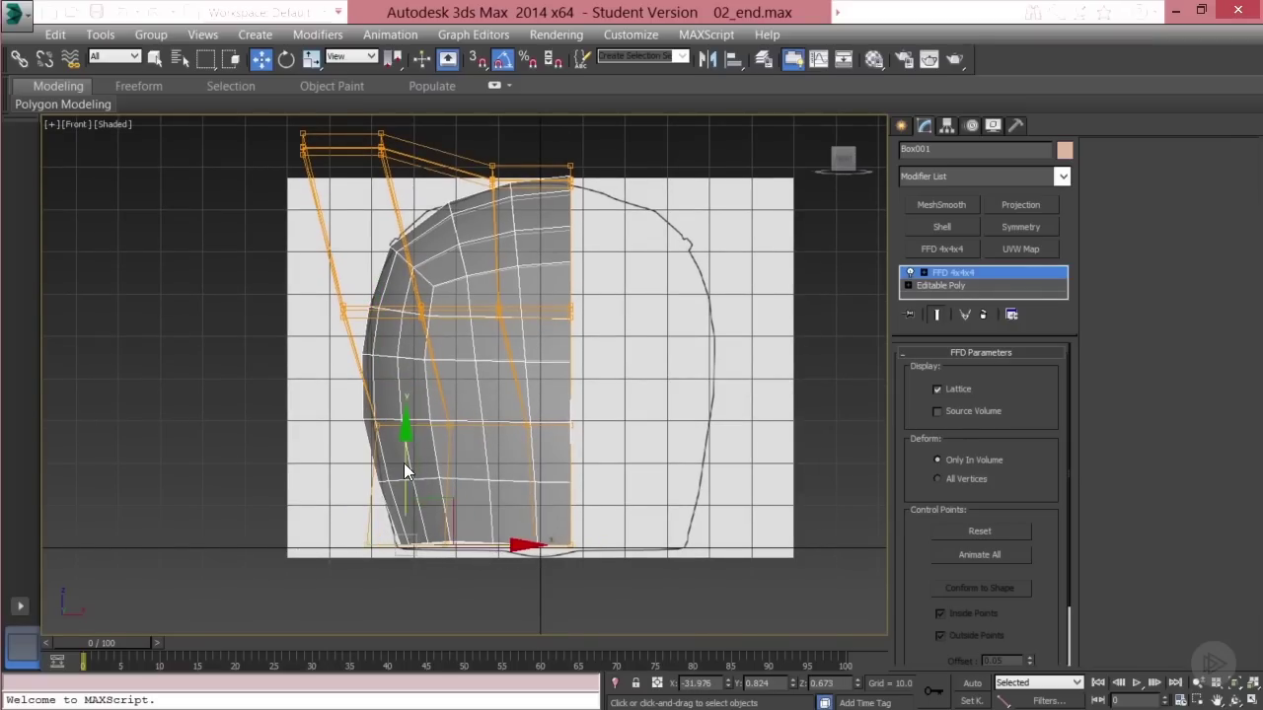
{"action": "left_click_drag", "start_coordinate": [404, 463], "coordinate": [403, 465]}
{"action": "left_click", "coordinate": [282, 573]}
{"action": "left_click_drag", "start_coordinate": [343, 506], "coordinate": [596, 597]}
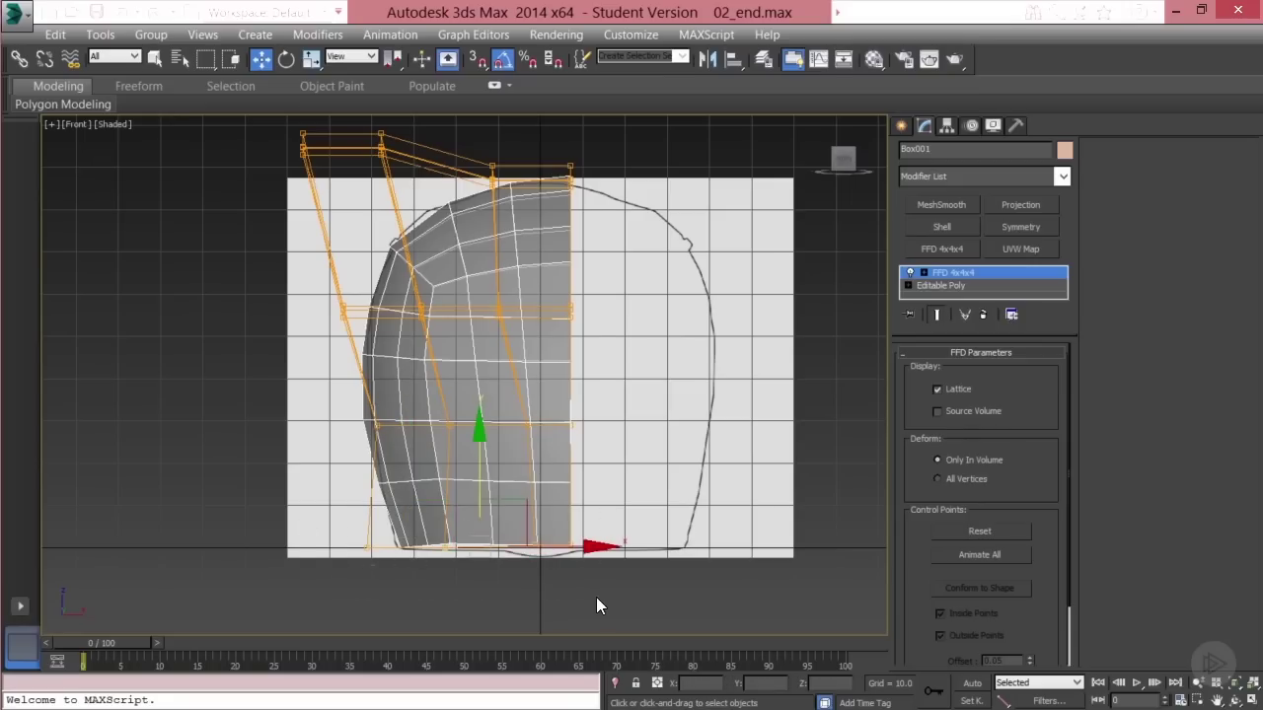
{"action": "left_click_drag", "start_coordinate": [481, 482], "coordinate": [480, 484]}
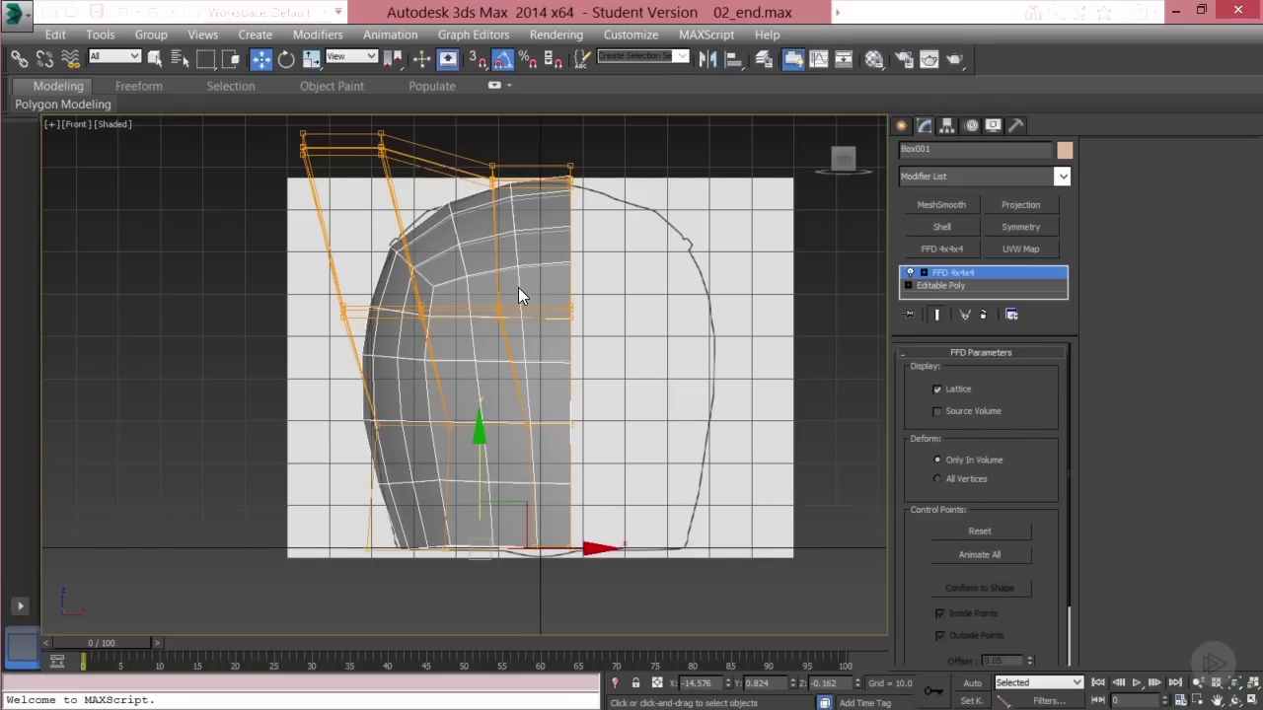
In the Top view, convert the deformed mesh to Editable Poly and apply a new FFD 4x4x4 modifier
{"action": "key", "text": "t"}
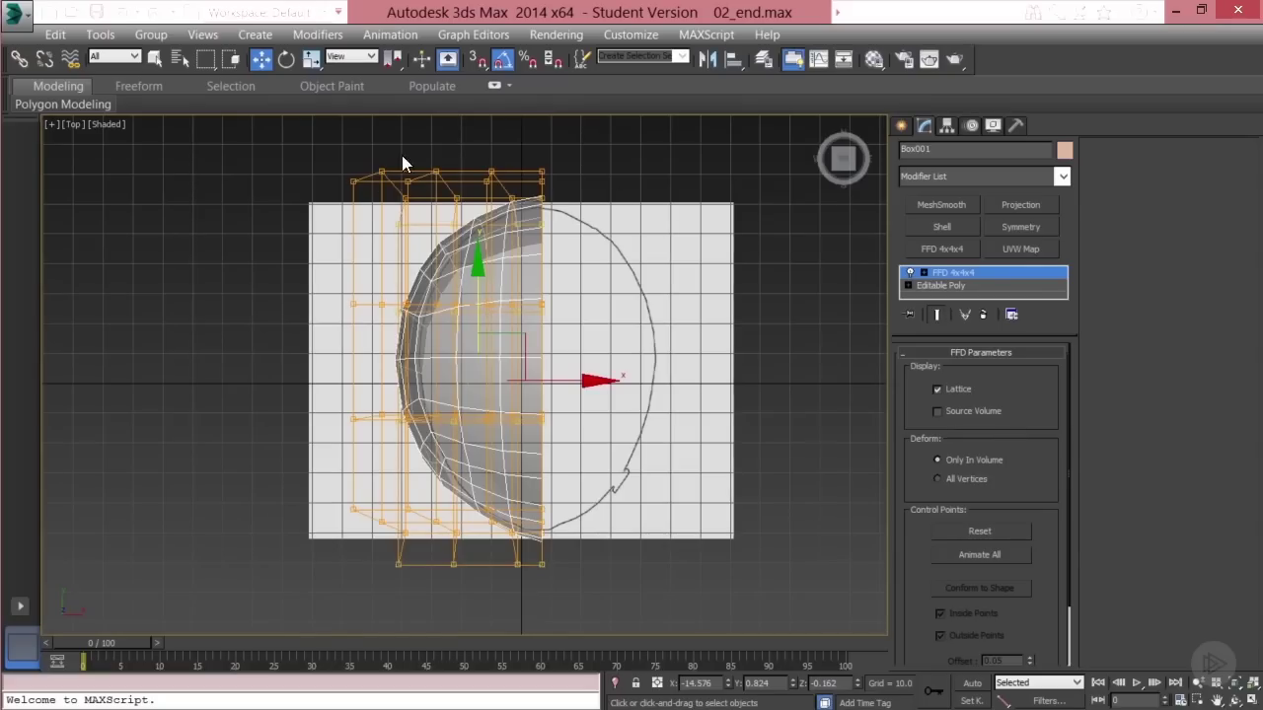
{"action": "right_click", "coordinate": [474, 240]}
{"action": "mouse_move", "coordinate": [552, 419]}
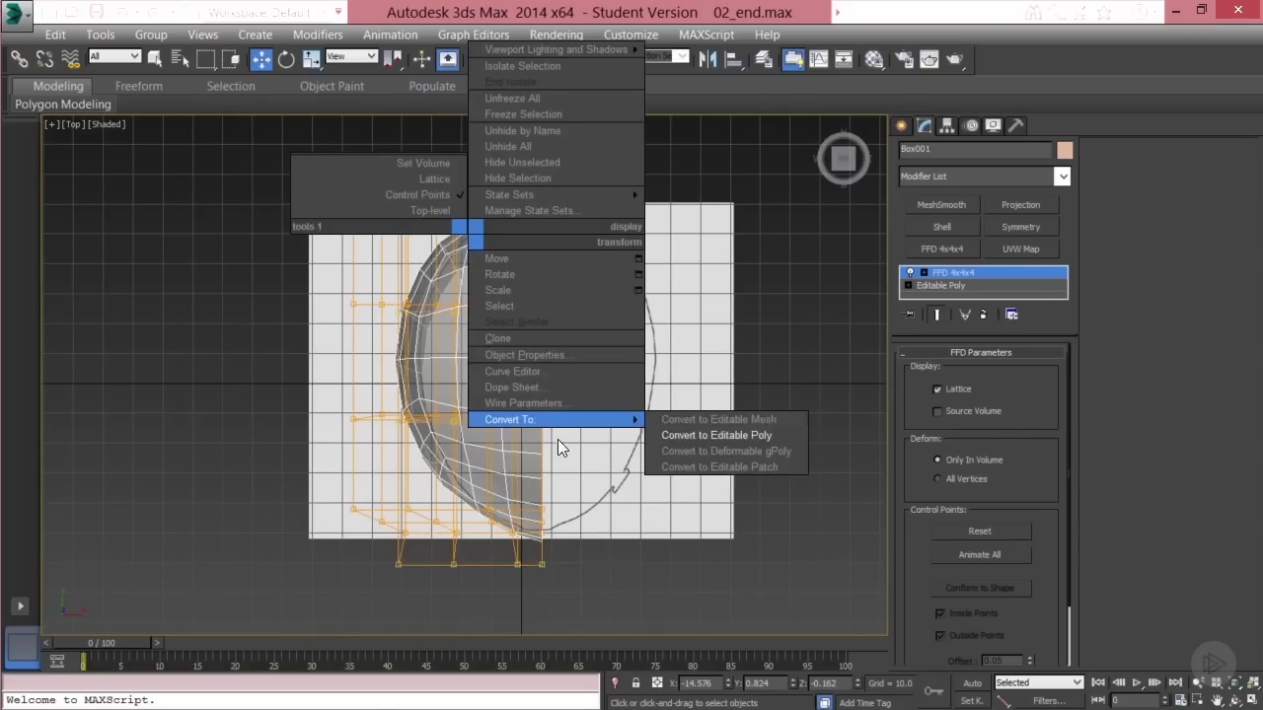
{"action": "left_click", "coordinate": [707, 435]}
{"action": "left_click", "coordinate": [954, 247]}
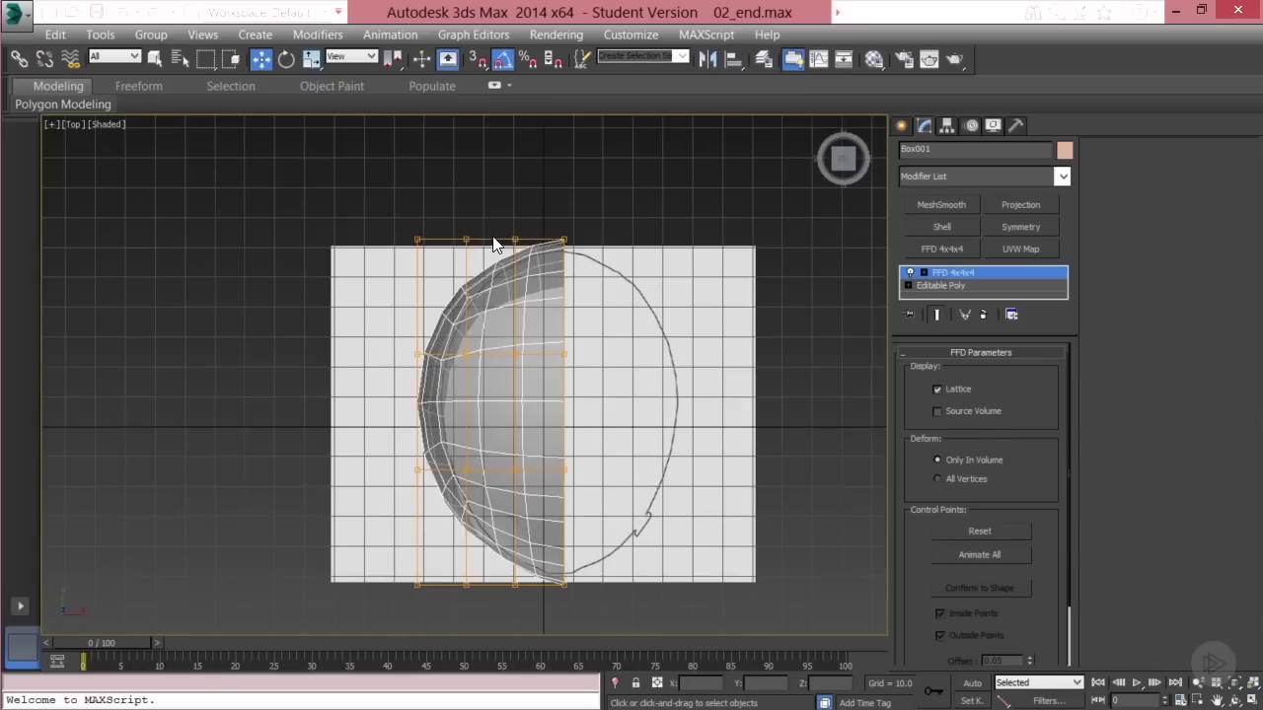
Move the two outer back-row lattice points diagonally outward in the Top view and widen the outer points of the row before them
{"action": "scroll", "coordinate": [493, 248], "scroll_direction": "up", "scroll_amount": 2}
{"action": "left_click_drag", "start_coordinate": [352, 211], "coordinate": [440, 165]}
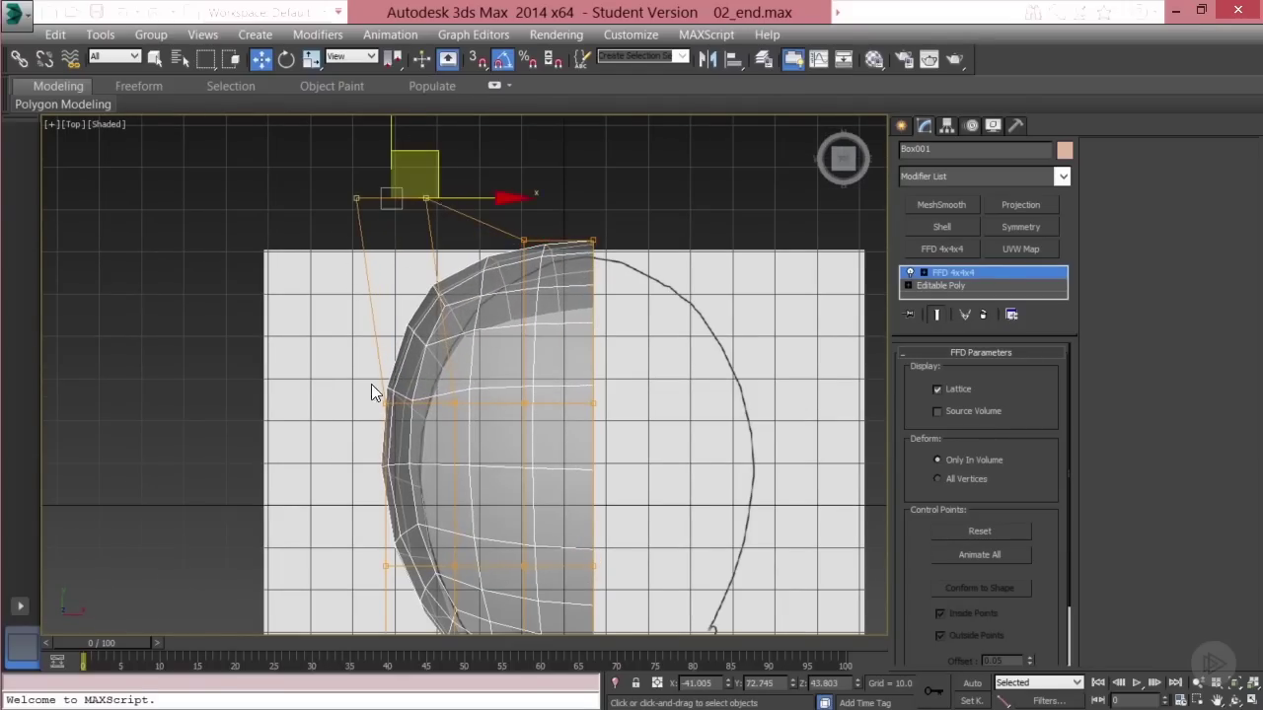
{"action": "left_click_drag", "start_coordinate": [372, 389], "coordinate": [434, 417]}
{"action": "middle_click_drag", "start_coordinate": [435, 417], "coordinate": [465, 302]}
{"action": "left_click_drag", "start_coordinate": [468, 312], "coordinate": [456, 312]}
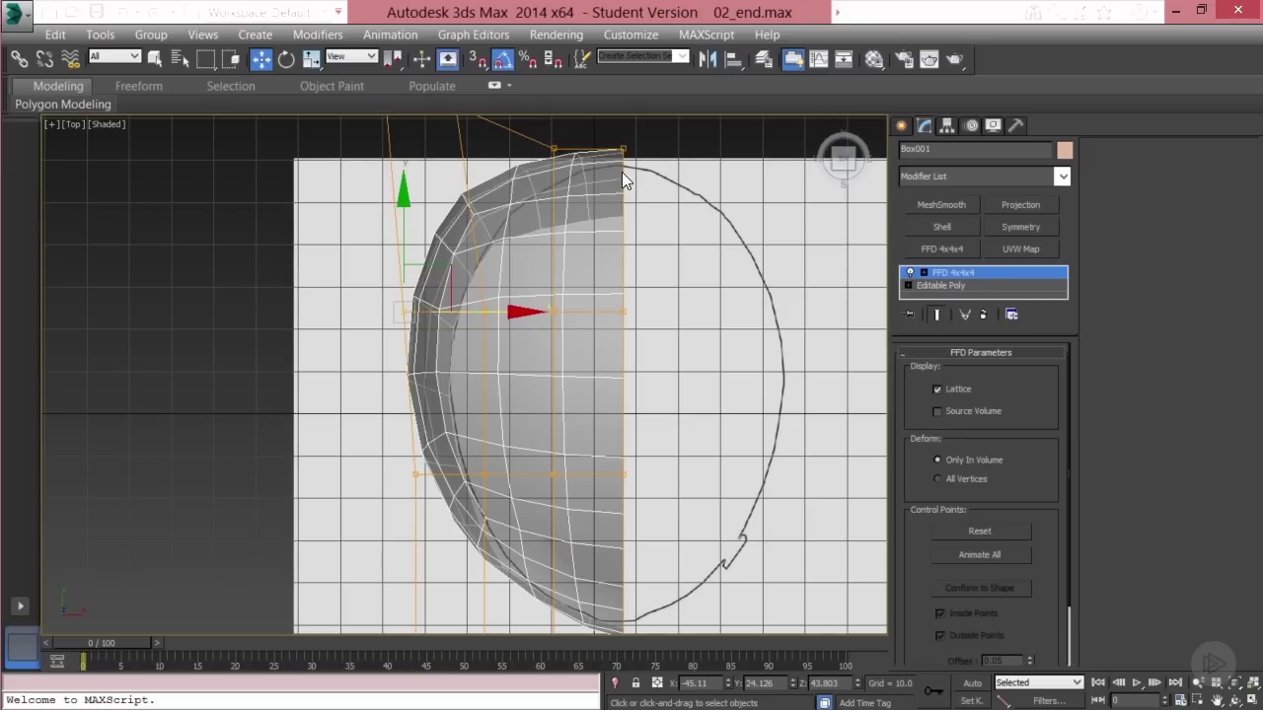
{"action": "middle_click_drag", "start_coordinate": [469, 503], "coordinate": [459, 397]}
{"action": "middle_click_drag", "start_coordinate": [541, 365], "coordinate": [537, 439]}
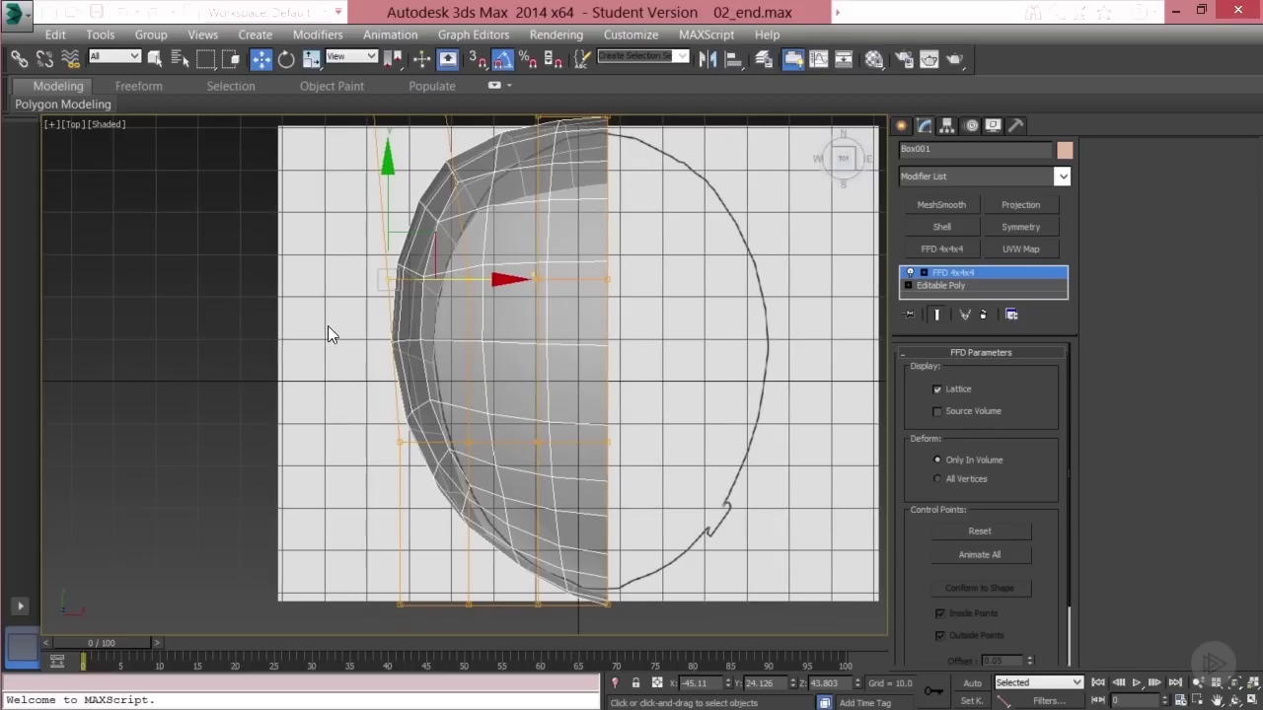
{"action": "left_click_drag", "start_coordinate": [342, 266], "coordinate": [478, 284]}
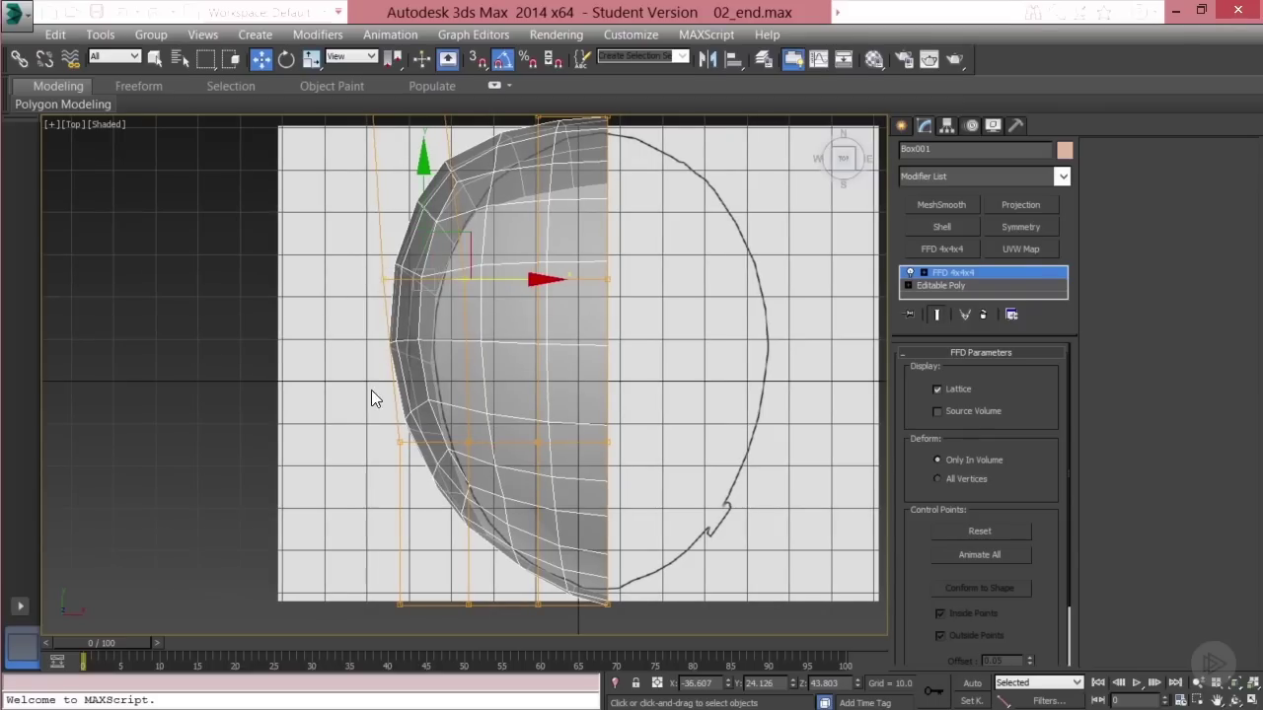
Move the outer control points of the lattice's third row and its front corner inward to follow the top outline
{"action": "left_click_drag", "start_coordinate": [428, 460], "coordinate": [430, 460]}
{"action": "left_click_drag", "start_coordinate": [466, 442], "coordinate": [485, 446]}
{"action": "middle_click_drag", "start_coordinate": [427, 512], "coordinate": [422, 465]}
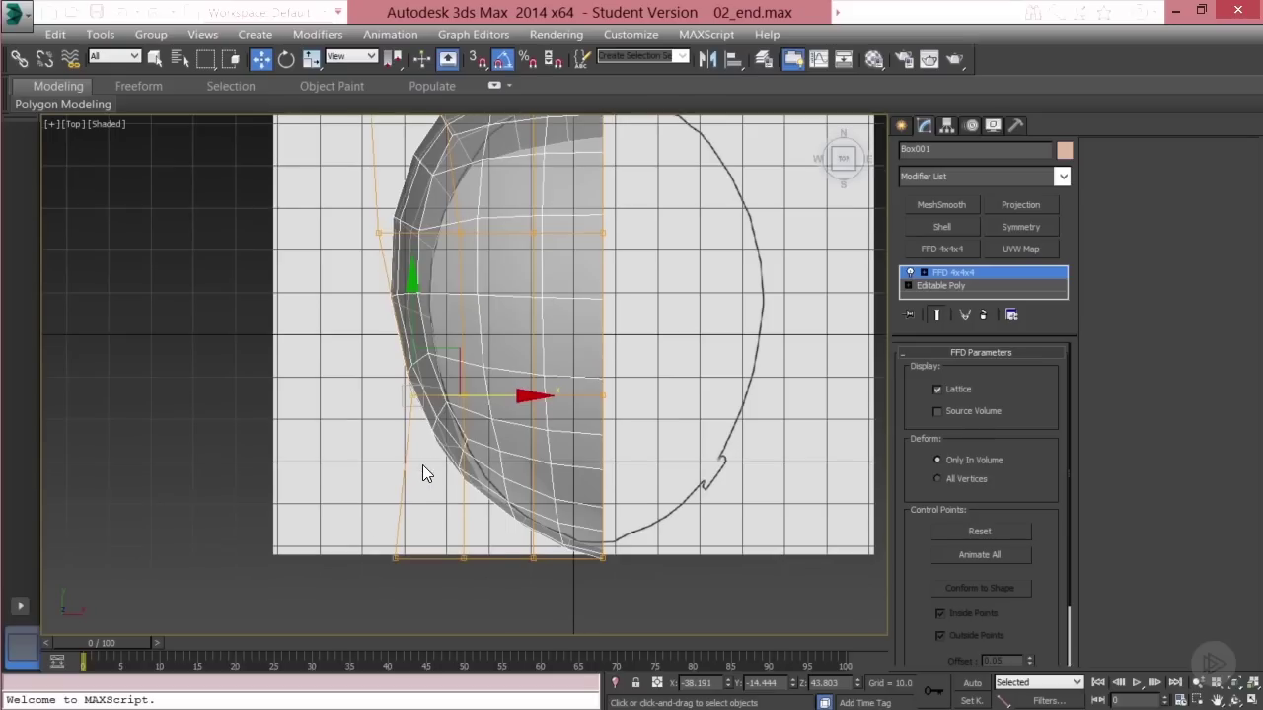
{"action": "left_click_drag", "start_coordinate": [369, 533], "coordinate": [426, 582]}
{"action": "left_click_drag", "start_coordinate": [442, 521], "coordinate": [461, 508]}
Move the front control point on the centre seam back about 3 units to meet the head outline in the Top view
{"action": "middle_click_drag", "start_coordinate": [474, 286], "coordinate": [476, 334]}
{"action": "left_click_drag", "start_coordinate": [585, 577], "coordinate": [626, 625]}
{"action": "left_click_drag", "start_coordinate": [605, 557], "coordinate": [606, 543]}
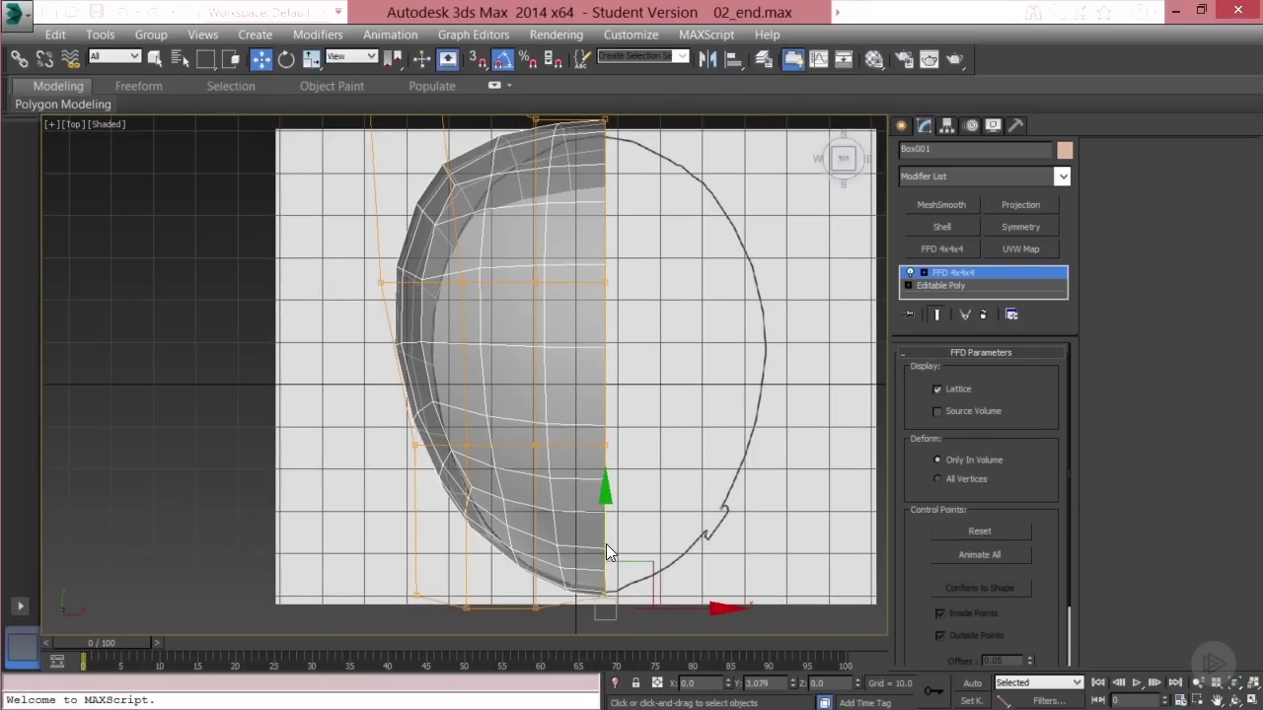
Move the back-row lattice control points beside the centre seam about 4.4 units backward in the Top view
{"action": "middle_click_drag", "start_coordinate": [573, 194], "coordinate": [573, 273]}
{"action": "left_click_drag", "start_coordinate": [513, 176], "coordinate": [548, 208]}
{"action": "left_click", "coordinate": [523, 153]}
{"action": "left_click", "coordinate": [531, 198]}
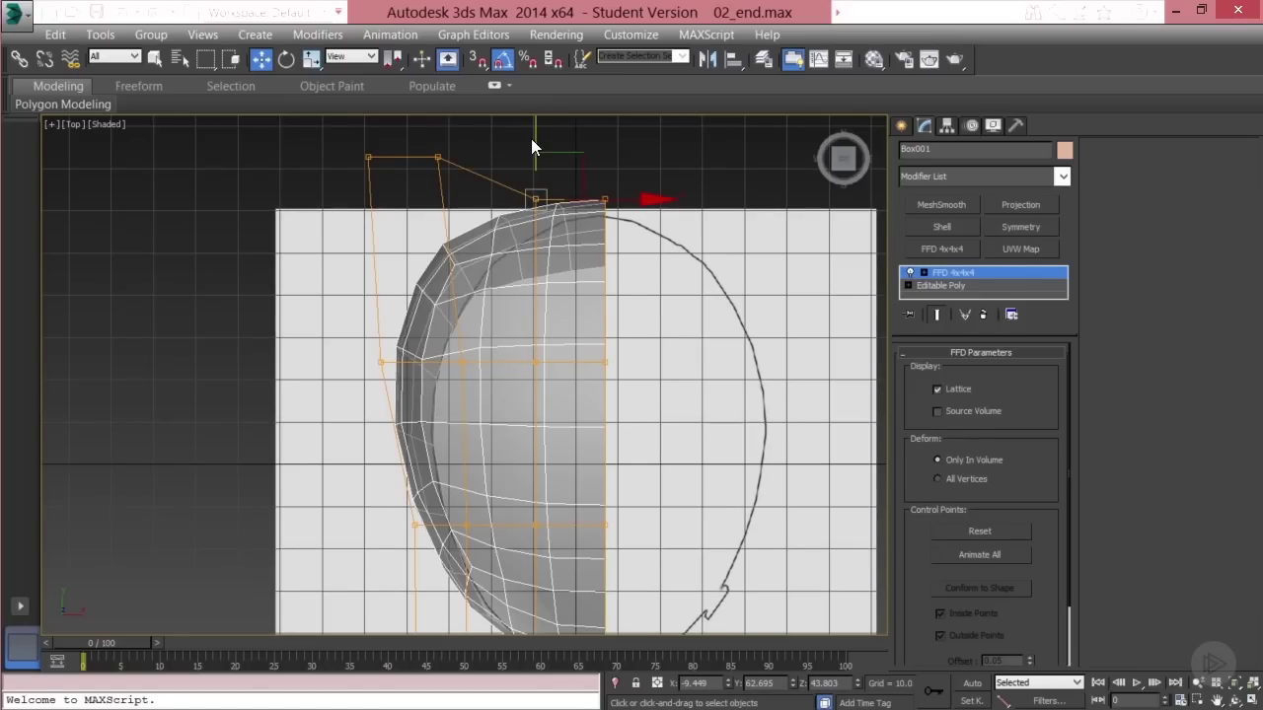
{"action": "left_click_drag", "start_coordinate": [533, 135], "coordinate": [534, 119]}
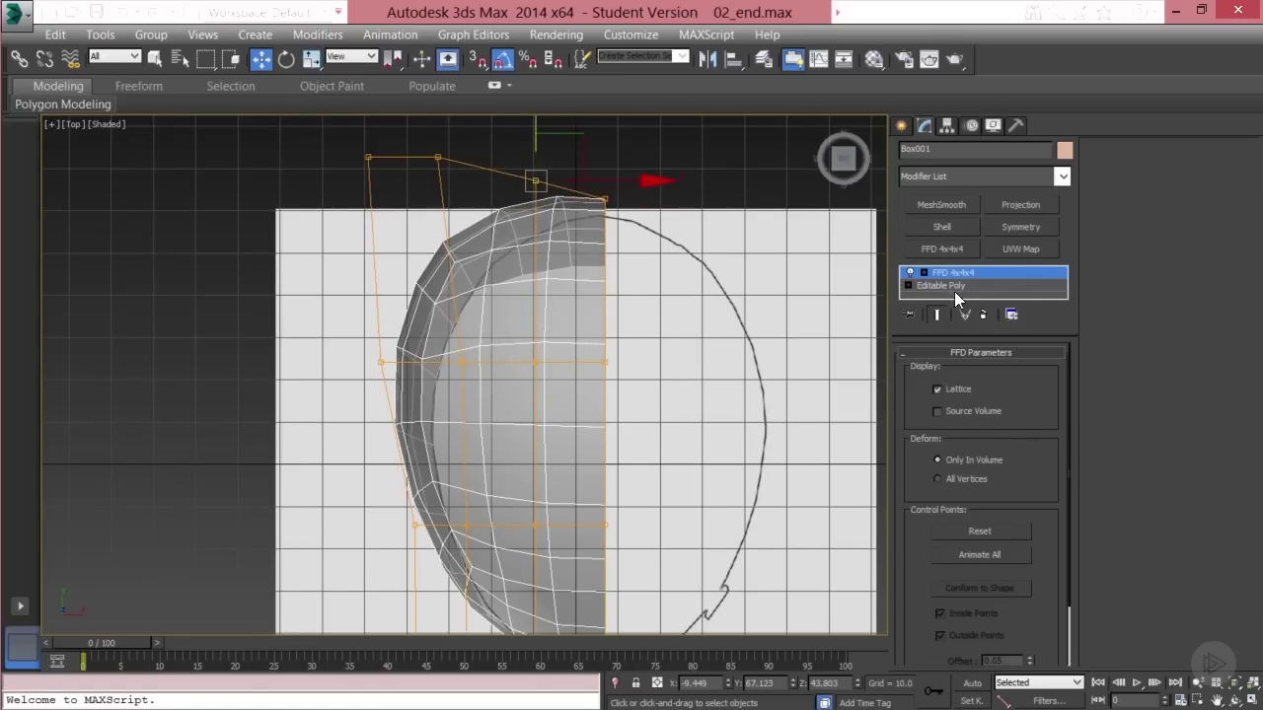
{"action": "left_click", "coordinate": [957, 272]}
Convert the FFD-deformed mesh to Editable Poly and display it opaque in the Perspective view
{"action": "middle_click_drag", "start_coordinate": [582, 426], "coordinate": [595, 311], "text": "alt"}
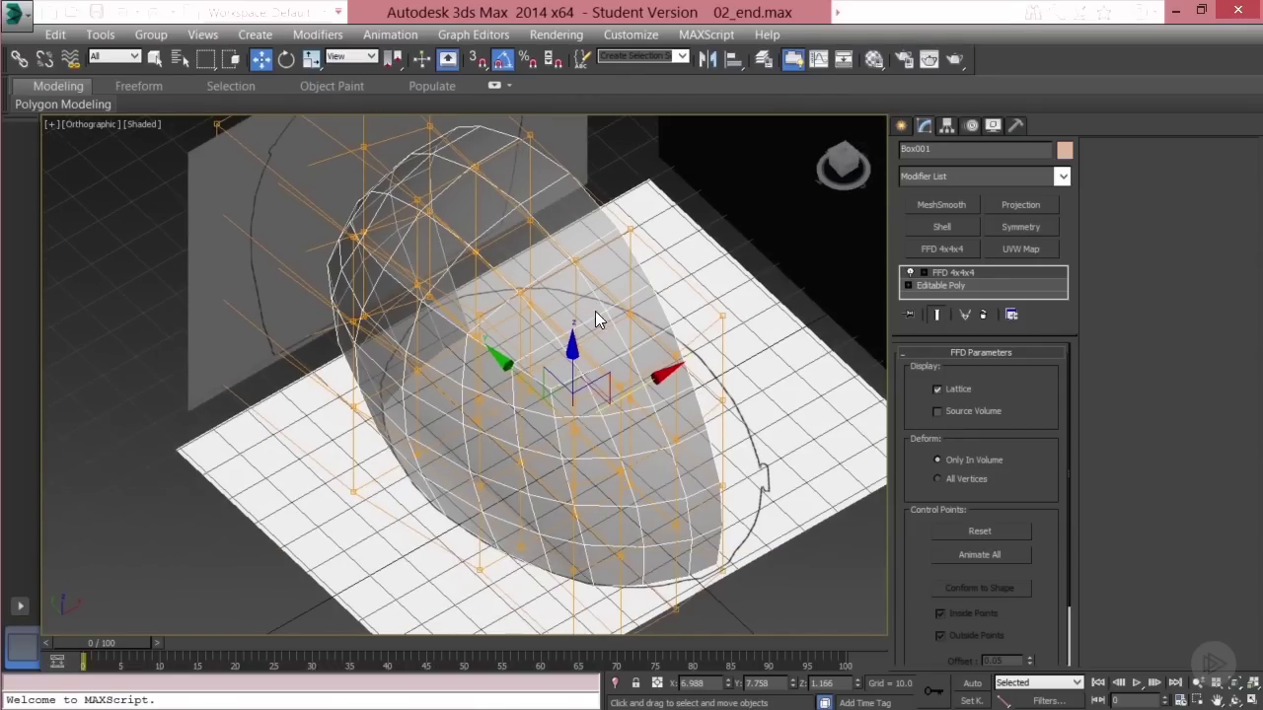
{"action": "right_click", "coordinate": [582, 453]}
{"action": "mouse_move", "coordinate": [711, 626]}
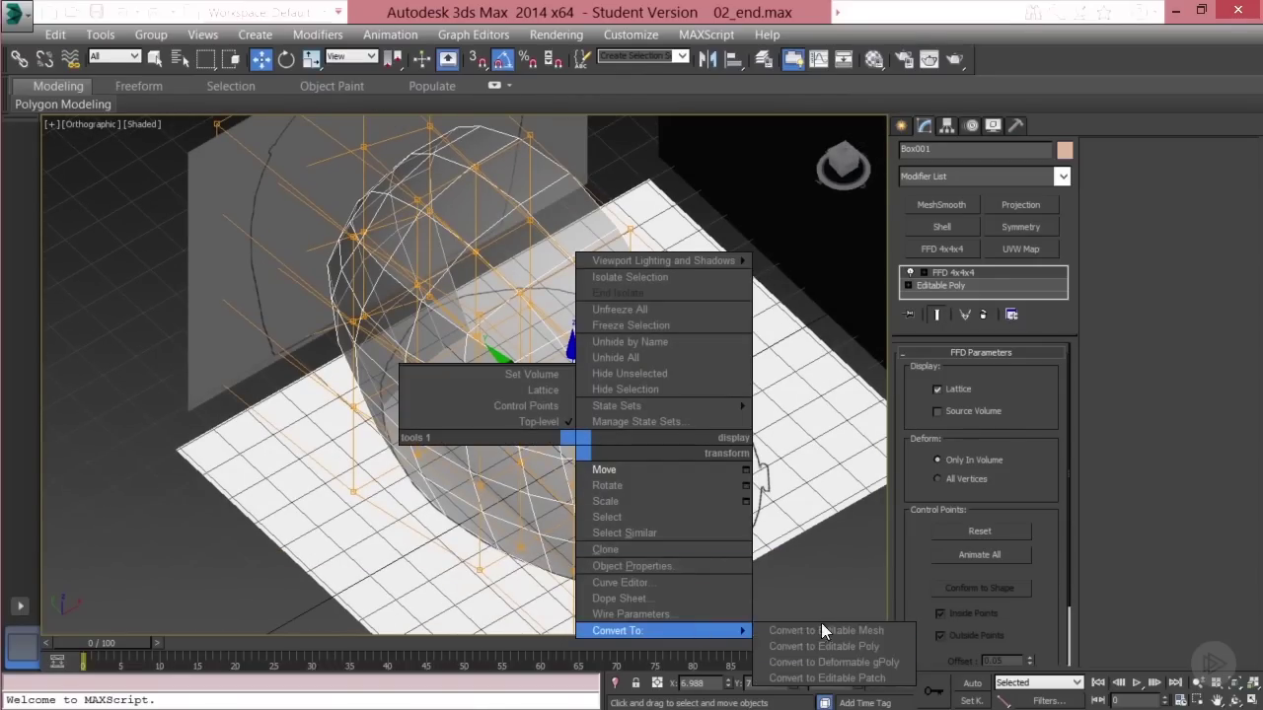
{"action": "left_click", "coordinate": [822, 647]}
{"action": "mouse_move", "coordinate": [459, 453]}
{"action": "middle_mouse_down", "text": "alt"}
{"action": "mouse_move", "coordinate": [575, 381]}
{"action": "mouse_move", "coordinate": [648, 361]}
{"action": "mouse_move", "coordinate": [446, 369]}
{"action": "mouse_move", "coordinate": [550, 388]}
{"action": "mouse_move", "coordinate": [488, 404]}
{"action": "mouse_move", "coordinate": [515, 435]}
{"action": "mouse_move", "coordinate": [473, 365]}
{"action": "mouse_move", "coordinate": [508, 426]}
{"action": "mouse_move", "coordinate": [539, 383]}
{"action": "mouse_move", "coordinate": [523, 381]}
{"action": "middle_mouse_up", "text": "alt"}
{"action": "key", "text": "alt+x"}
{"action": "key", "text": "p"}
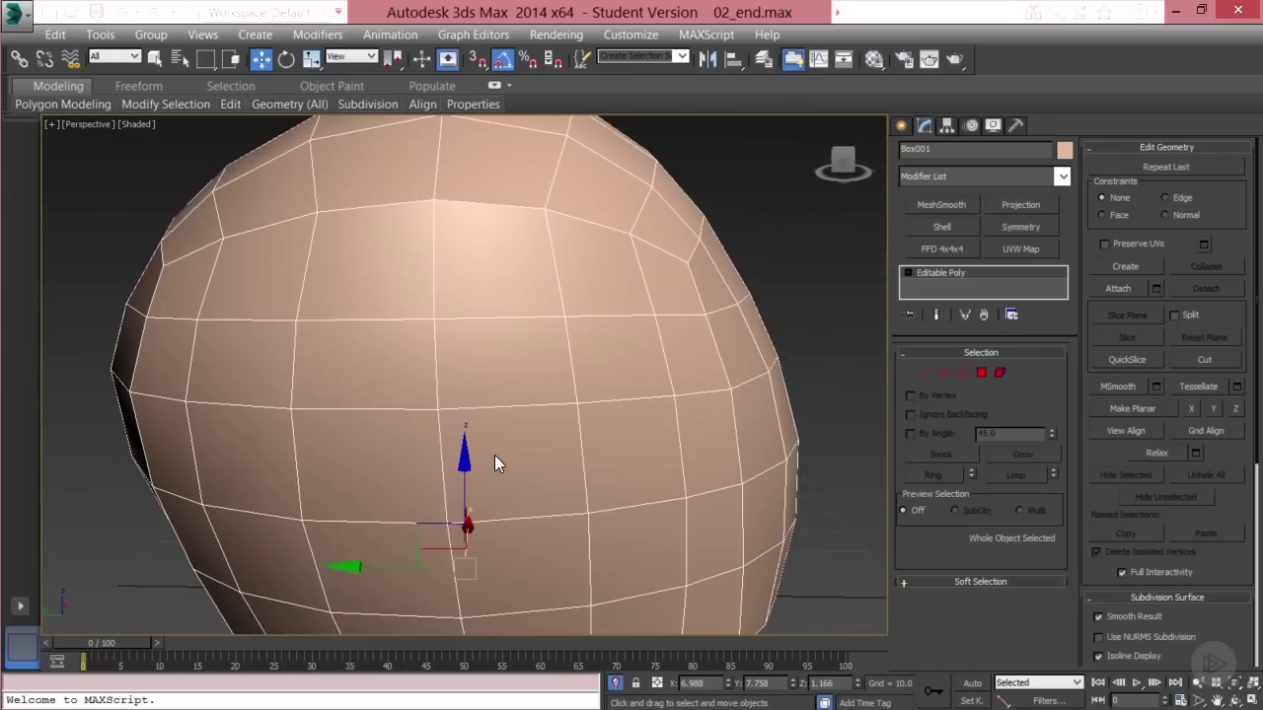
Examine the vertices and edges around the lower back corner of the half-head mesh at vertex level
{"action": "mouse_move", "coordinate": [496, 456]}
{"action": "middle_mouse_down", "text": "alt"}
{"action": "mouse_move", "coordinate": [534, 465]}
{"action": "mouse_move", "coordinate": [645, 445]}
{"action": "mouse_move", "coordinate": [553, 463]}
{"action": "mouse_move", "coordinate": [499, 365]}
{"action": "mouse_move", "coordinate": [490, 380]}
{"action": "mouse_move", "coordinate": [444, 374]}
{"action": "middle_mouse_up", "text": "alt"}
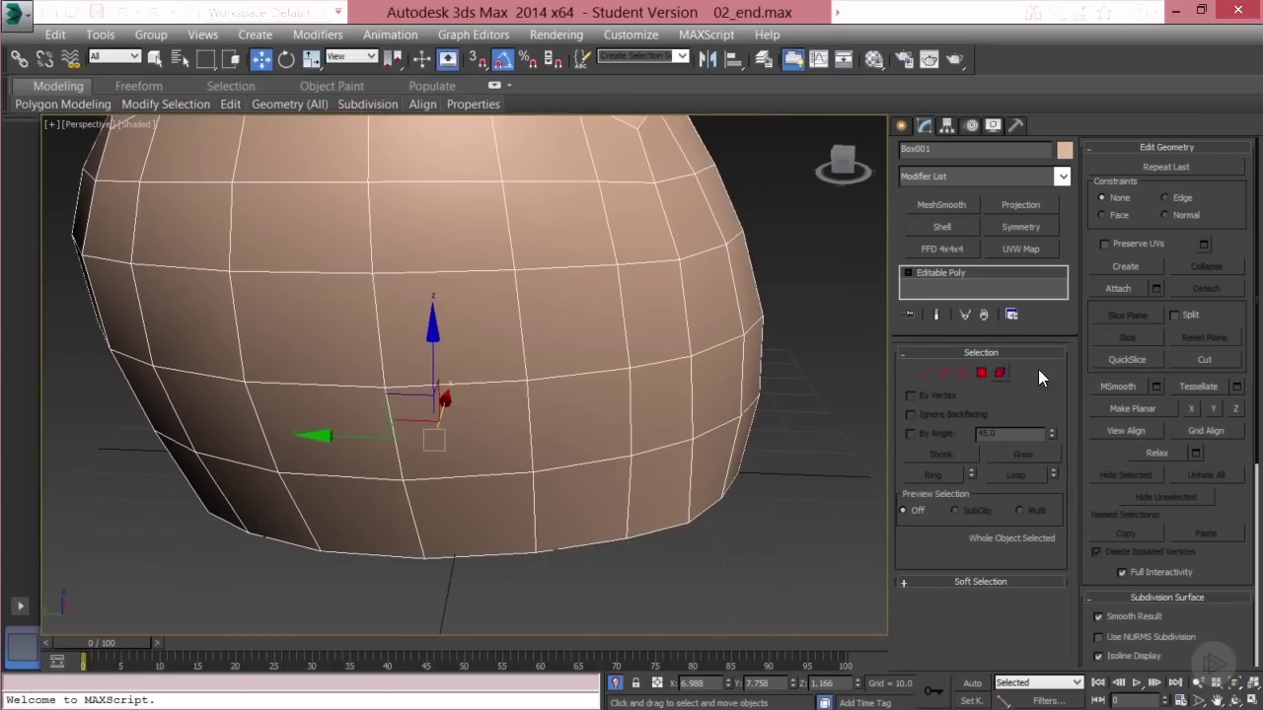
{"action": "middle_click_drag", "start_coordinate": [682, 380], "coordinate": [576, 388], "text": "alt"}
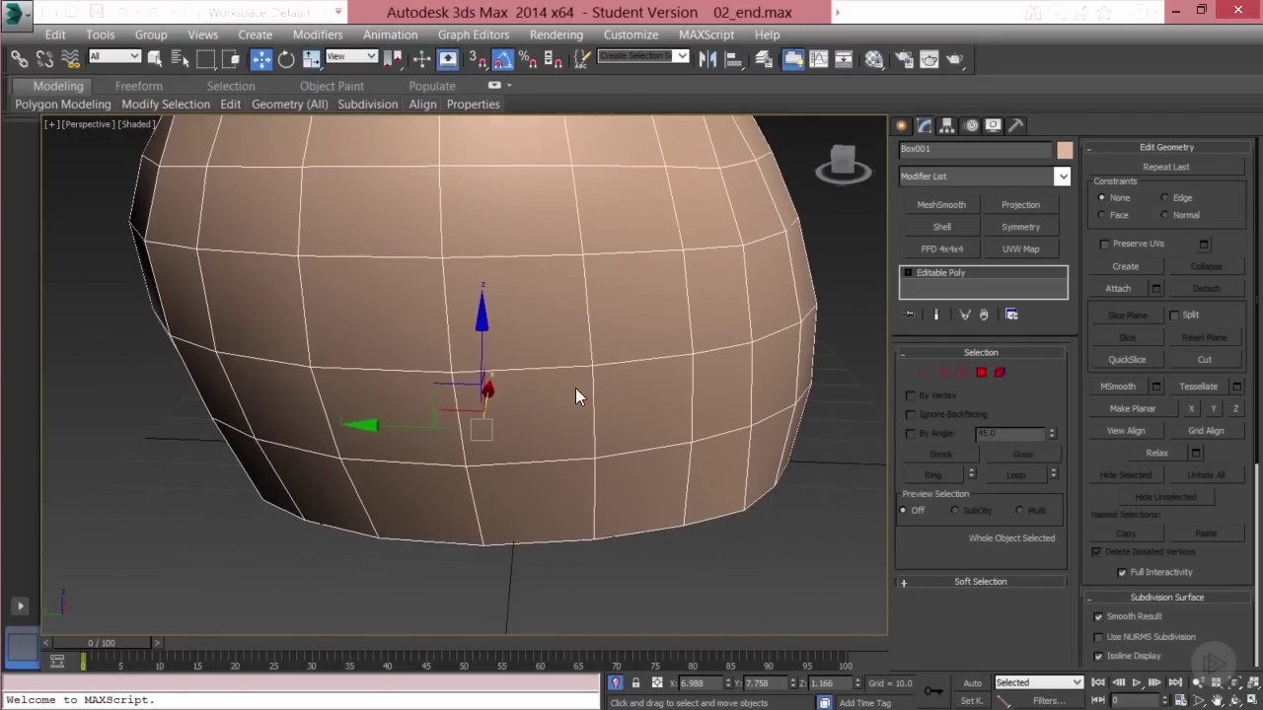
{"action": "left_click", "coordinate": [922, 373]}
{"action": "middle_click_drag", "start_coordinate": [47, 420], "coordinate": [215, 384], "text": "alt"}
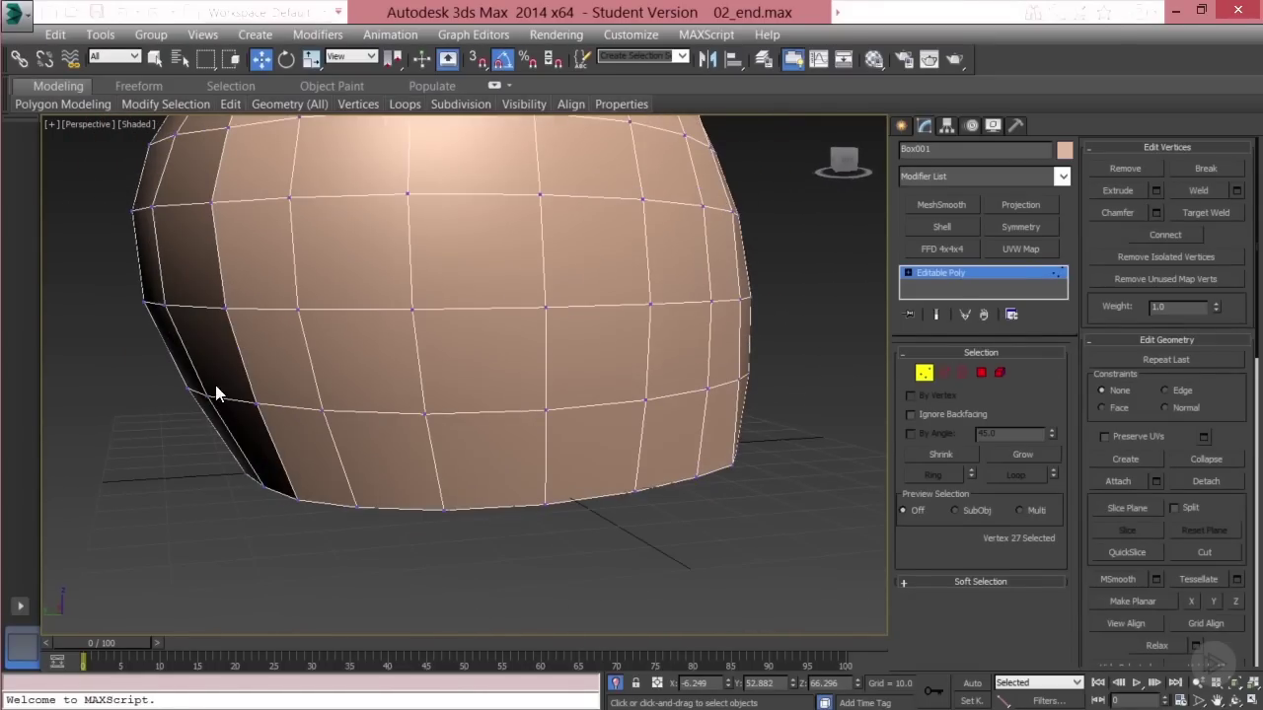
{"action": "mouse_move", "coordinate": [276, 421]}
{"action": "middle_mouse_down", "text": "alt"}
{"action": "mouse_move", "coordinate": [341, 431]}
{"action": "mouse_move", "coordinate": [259, 419]}
{"action": "middle_mouse_up", "text": "alt"}
{"action": "left_click_drag", "start_coordinate": [258, 415], "coordinate": [332, 433]}
{"action": "middle_click_drag", "start_coordinate": [333, 433], "coordinate": [378, 474], "text": "alt"}
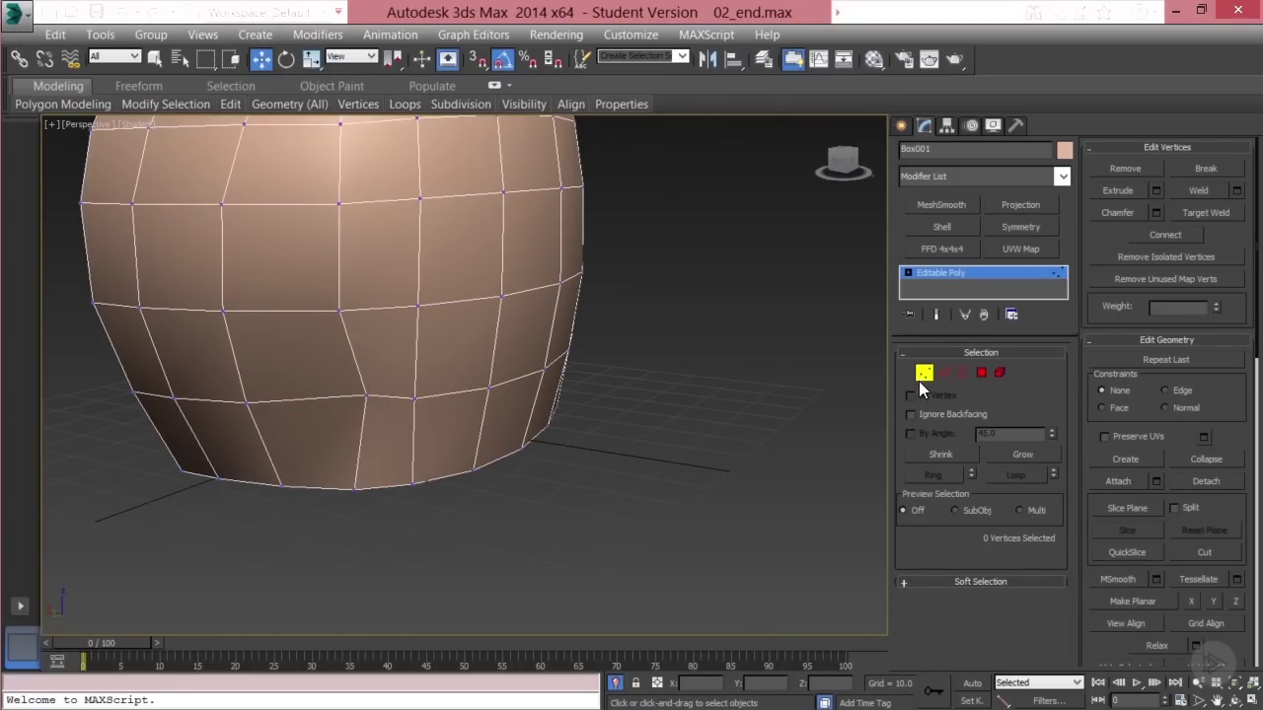
{"action": "left_click", "coordinate": [922, 377]}
{"action": "left_click", "coordinate": [389, 505]}
{"action": "left_click", "coordinate": [377, 426]}
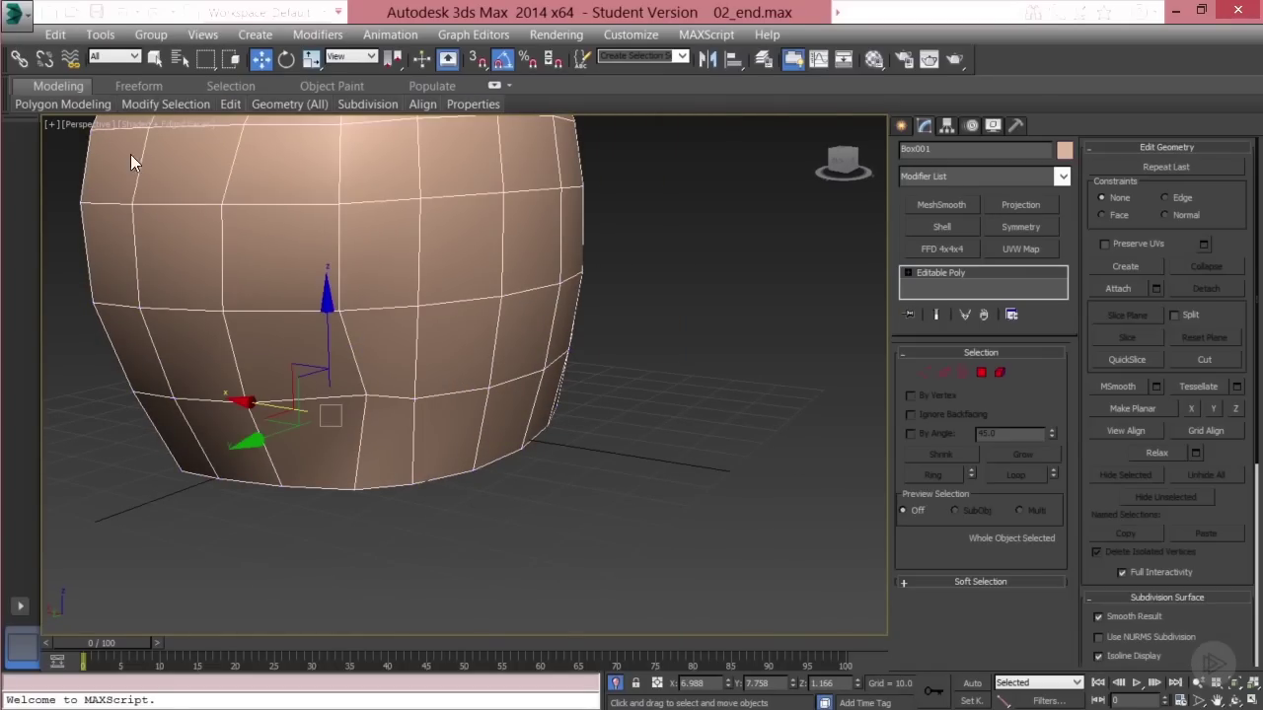
Turn off the edged-faces display, including for selected objects, to show only the shaded surface
{"action": "left_click", "coordinate": [159, 125]}
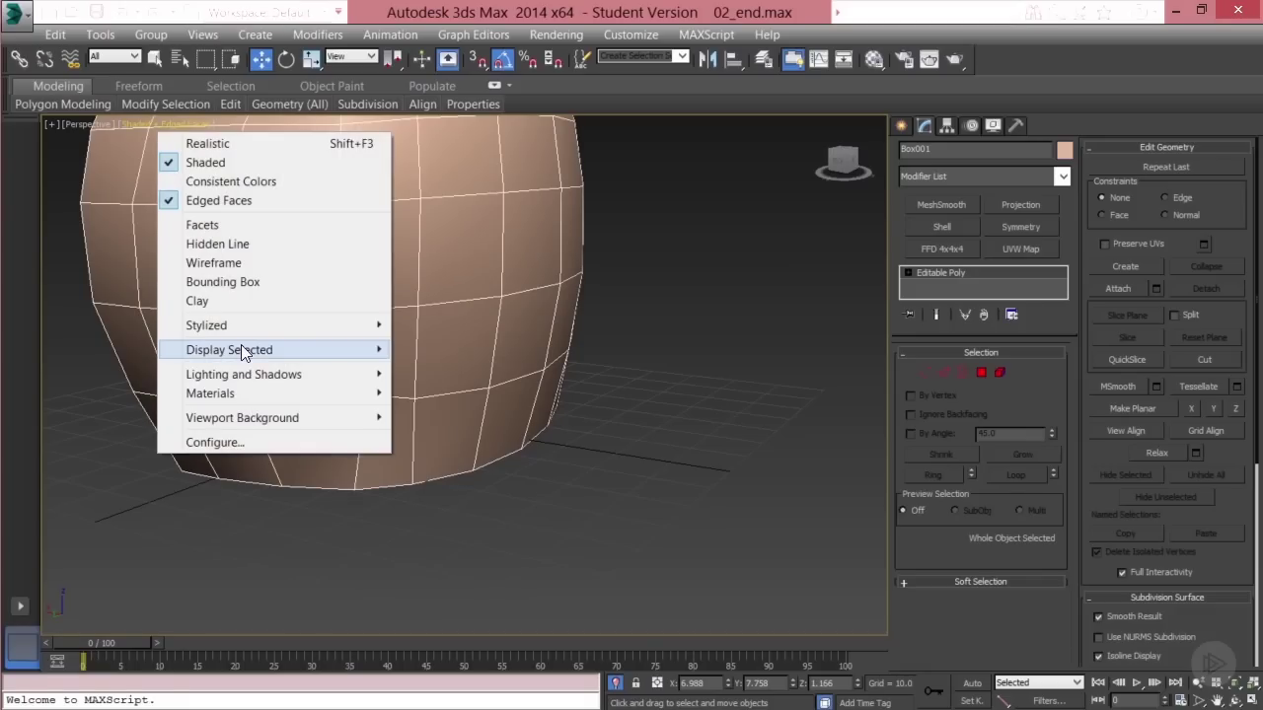
{"action": "mouse_move", "coordinate": [246, 349]}
{"action": "left_click", "coordinate": [460, 349]}
{"action": "key", "text": "F4"}
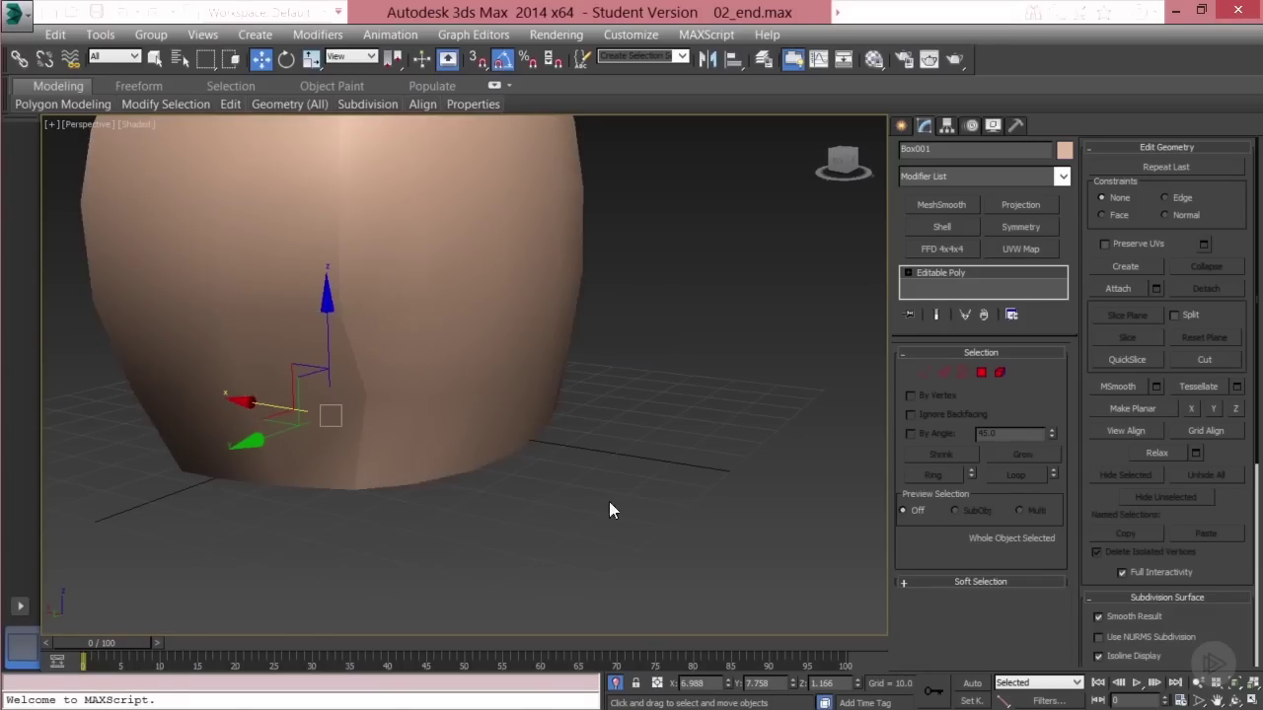
Examine the shaded surface from several angles for hard shading edges along the lower back corner and upper head
{"action": "middle_click_drag", "start_coordinate": [380, 481], "coordinate": [332, 445], "text": "alt"}
{"action": "scroll", "coordinate": [424, 499], "scroll_direction": "up", "scroll_amount": 2}
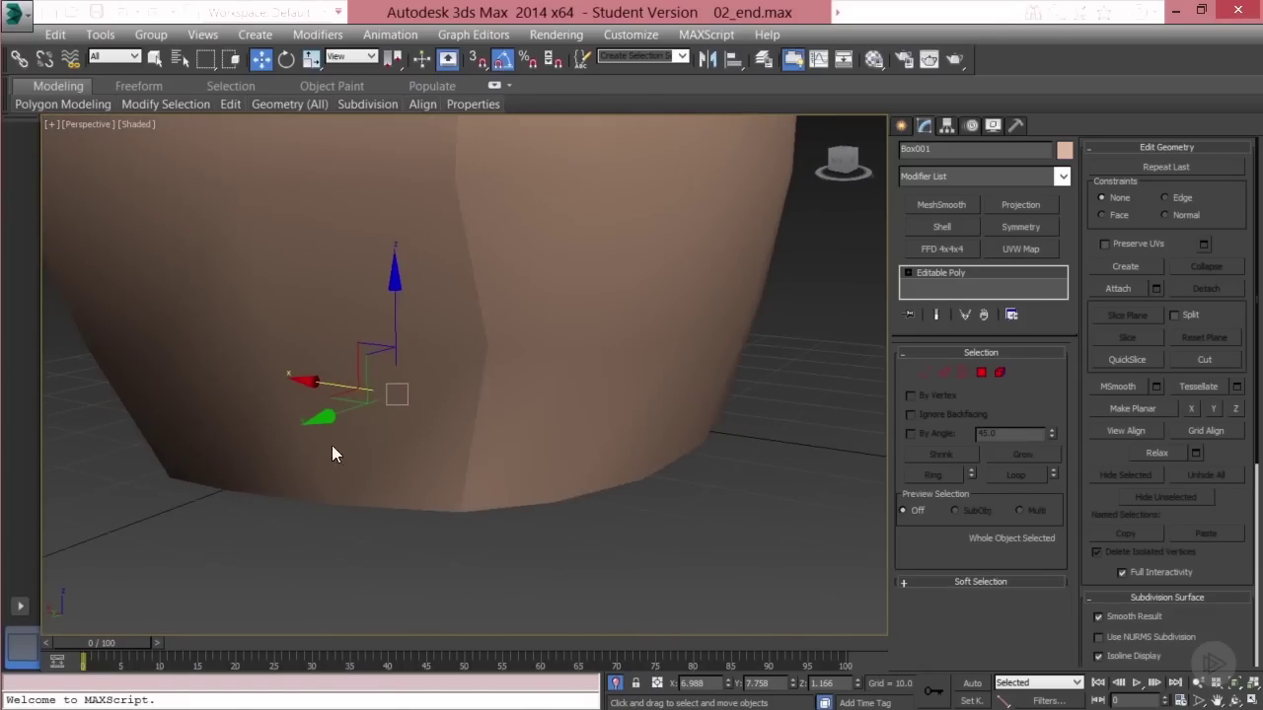
{"action": "middle_click_drag", "start_coordinate": [437, 446], "coordinate": [412, 436], "text": "alt"}
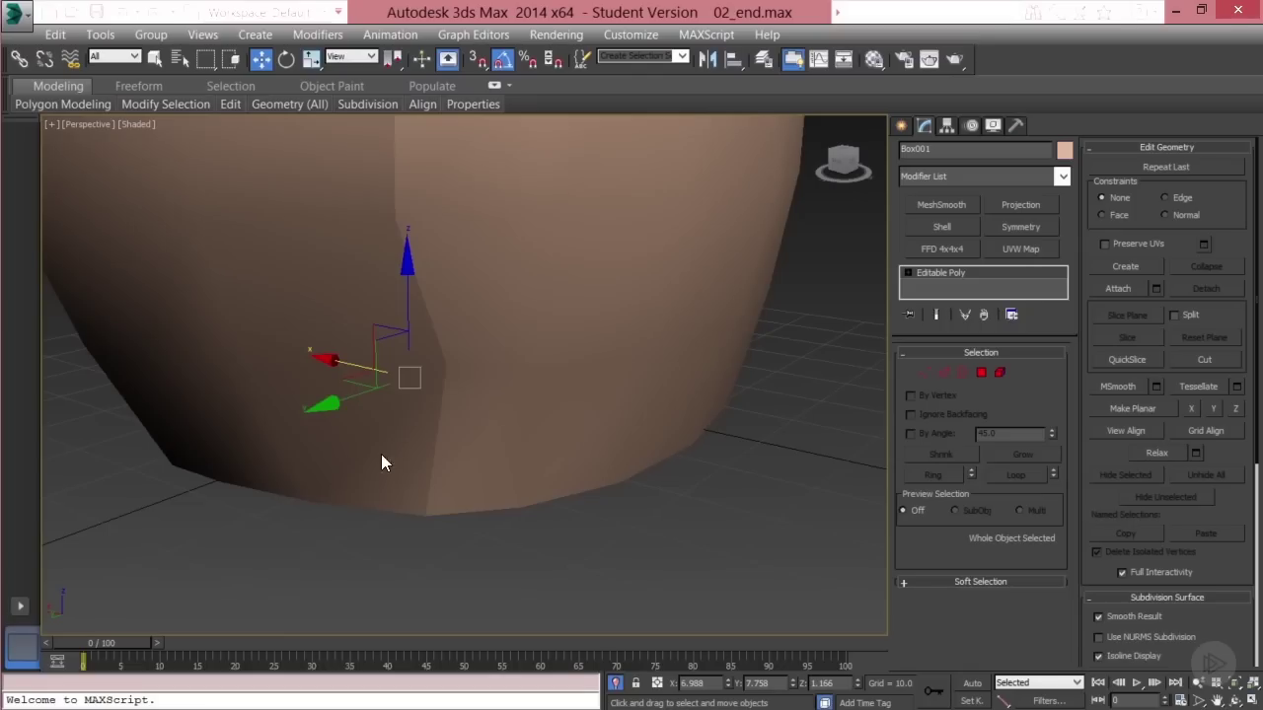
{"action": "middle_click_drag", "start_coordinate": [389, 434], "coordinate": [317, 498], "text": "alt"}
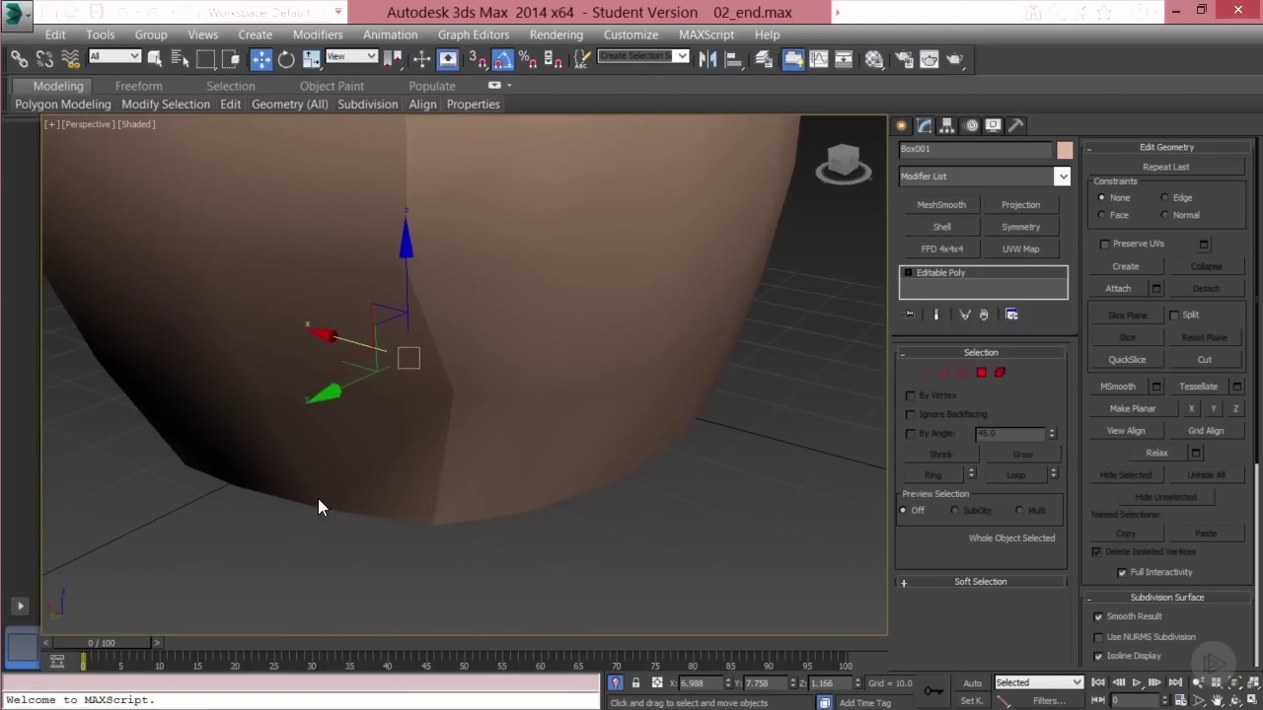
{"action": "middle_click_drag", "start_coordinate": [223, 292], "coordinate": [314, 362], "text": "alt"}
{"action": "middle_click_drag", "start_coordinate": [354, 509], "coordinate": [449, 450], "text": "alt"}
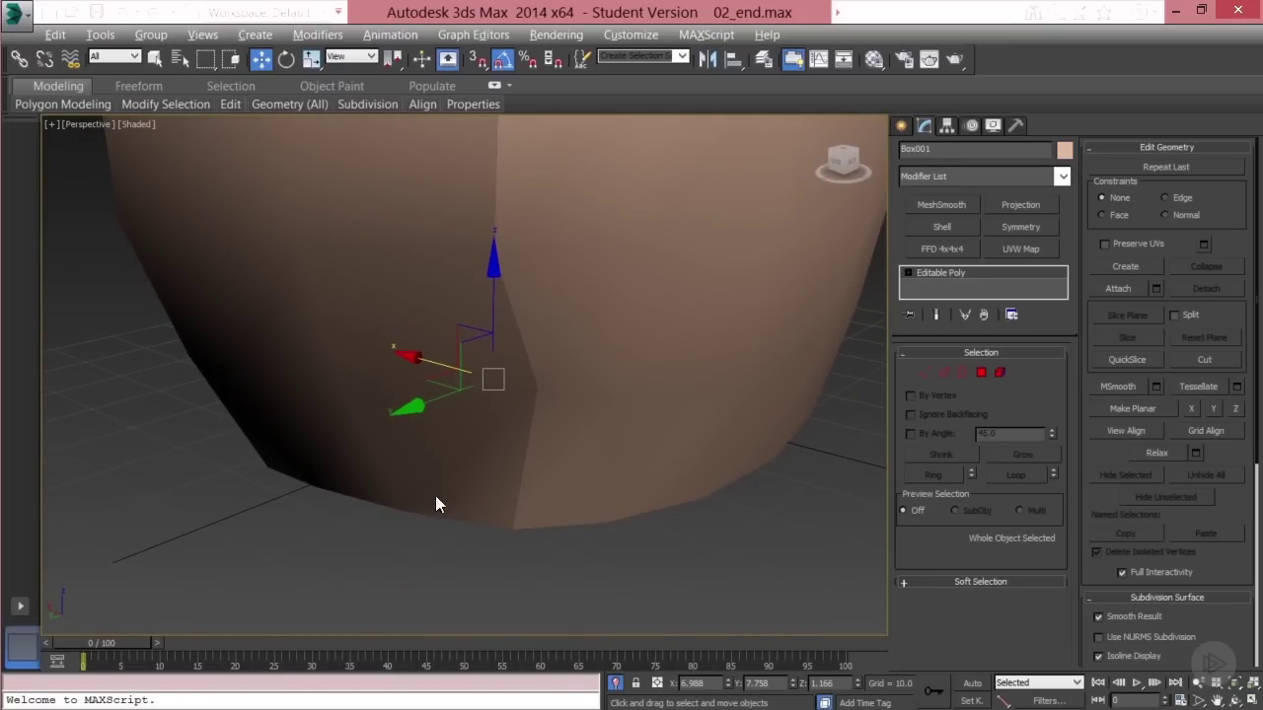
{"action": "middle_click_drag", "start_coordinate": [478, 474], "coordinate": [542, 461], "text": "alt"}
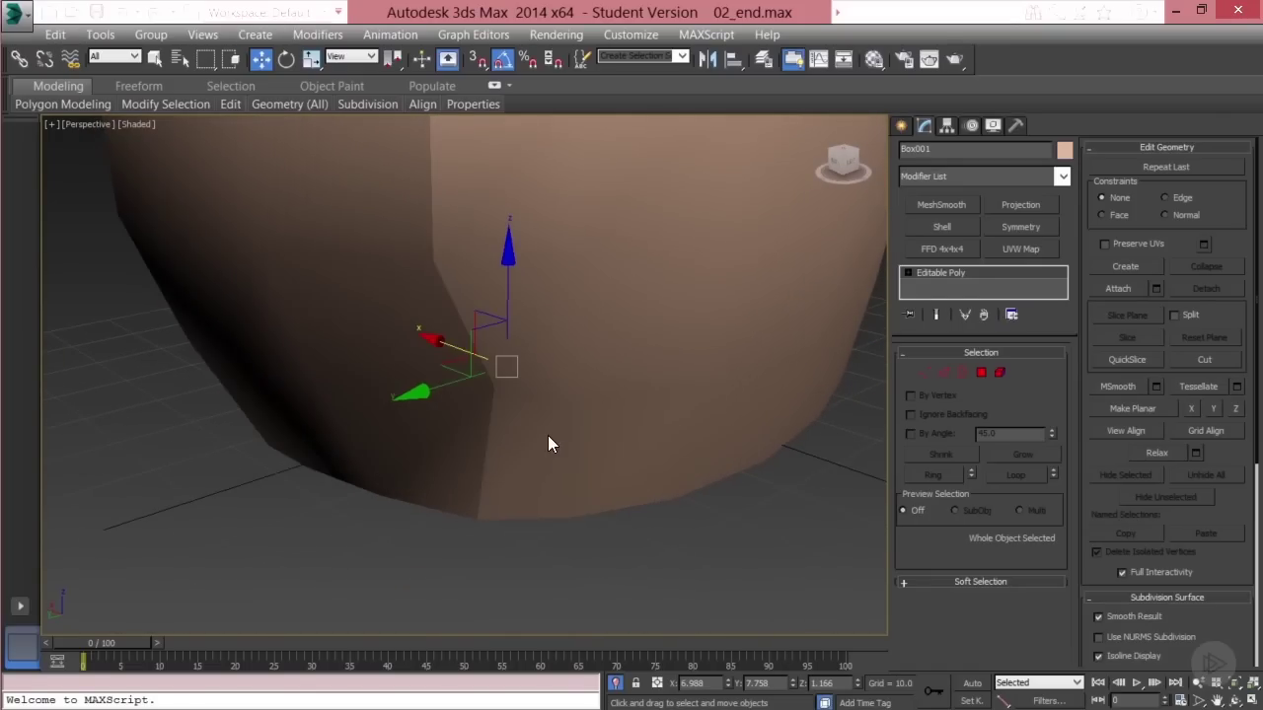
{"action": "key", "text": "ctrl+m"}
{"action": "scroll", "coordinate": [480, 464], "scroll_direction": "down", "scroll_amount": 5}
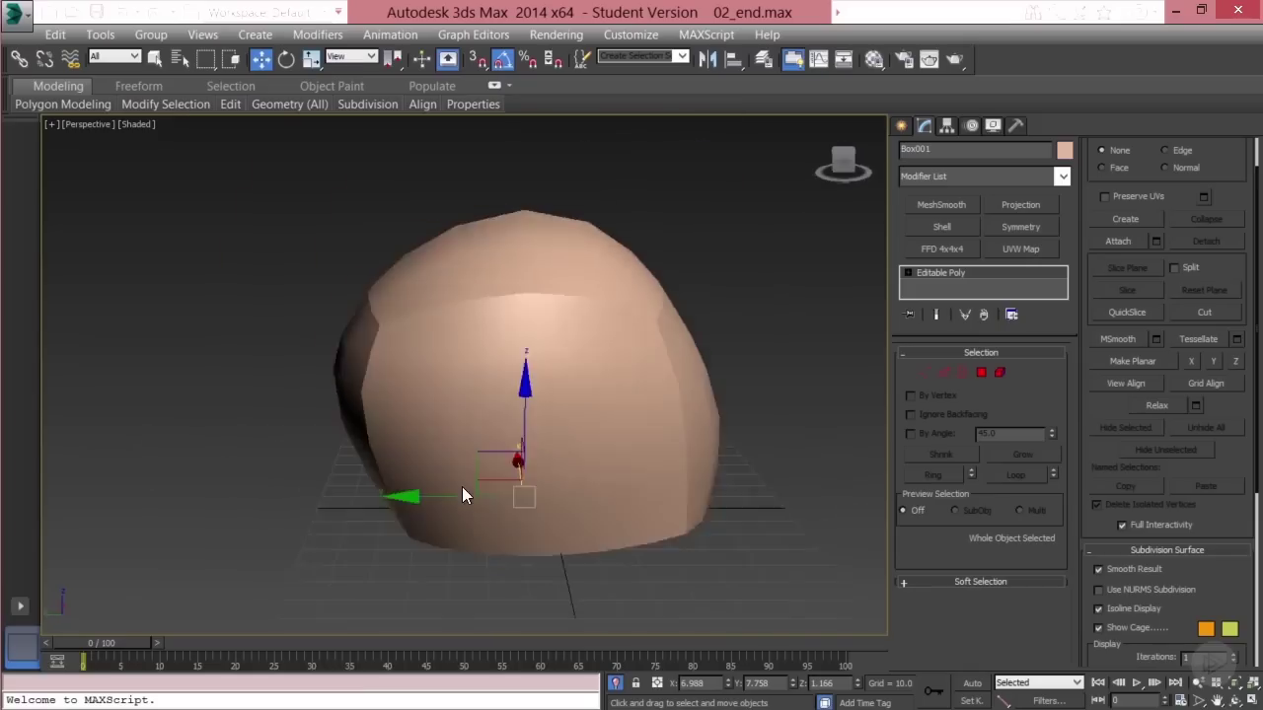
{"action": "mouse_move", "coordinate": [461, 486]}
{"action": "middle_mouse_down", "text": "alt"}
{"action": "mouse_move", "coordinate": [439, 464]}
{"action": "mouse_move", "coordinate": [438, 507]}
{"action": "mouse_move", "coordinate": [521, 488]}
{"action": "mouse_move", "coordinate": [477, 481]}
{"action": "mouse_move", "coordinate": [446, 504]}
{"action": "middle_mouse_up", "text": "alt"}
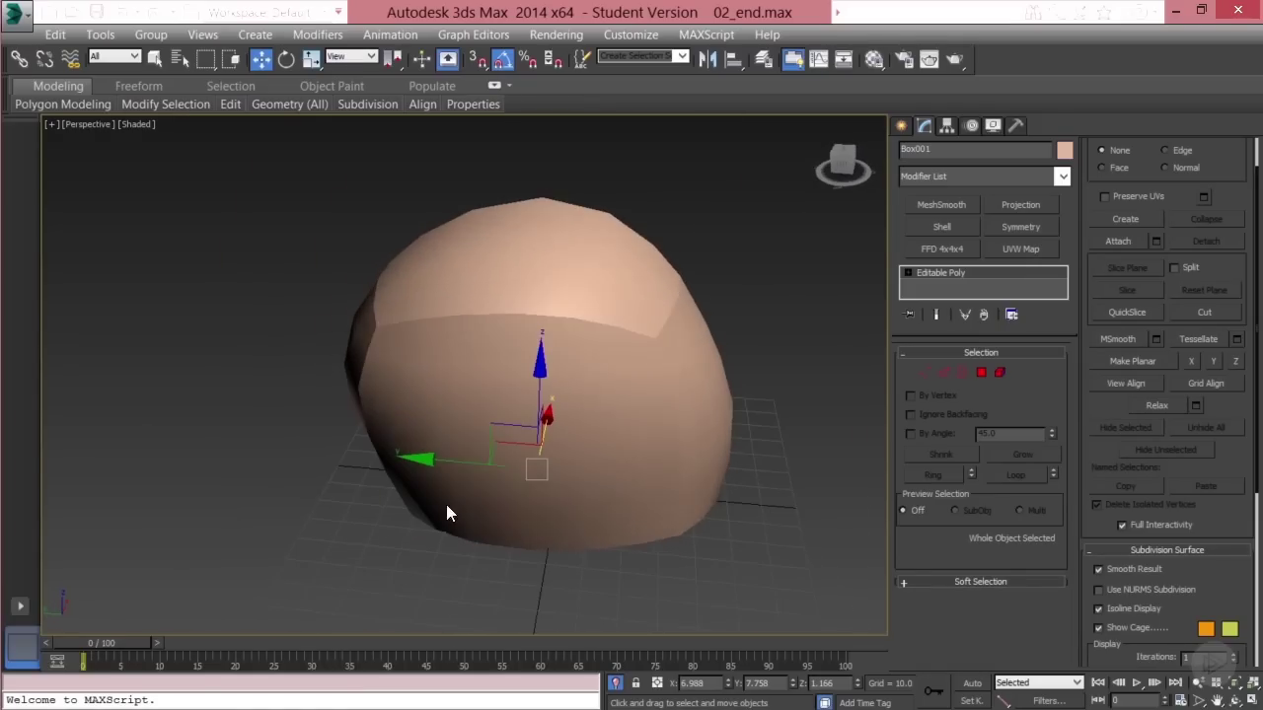
{"action": "middle_click_drag", "start_coordinate": [705, 233], "coordinate": [444, 507], "text": "alt"}
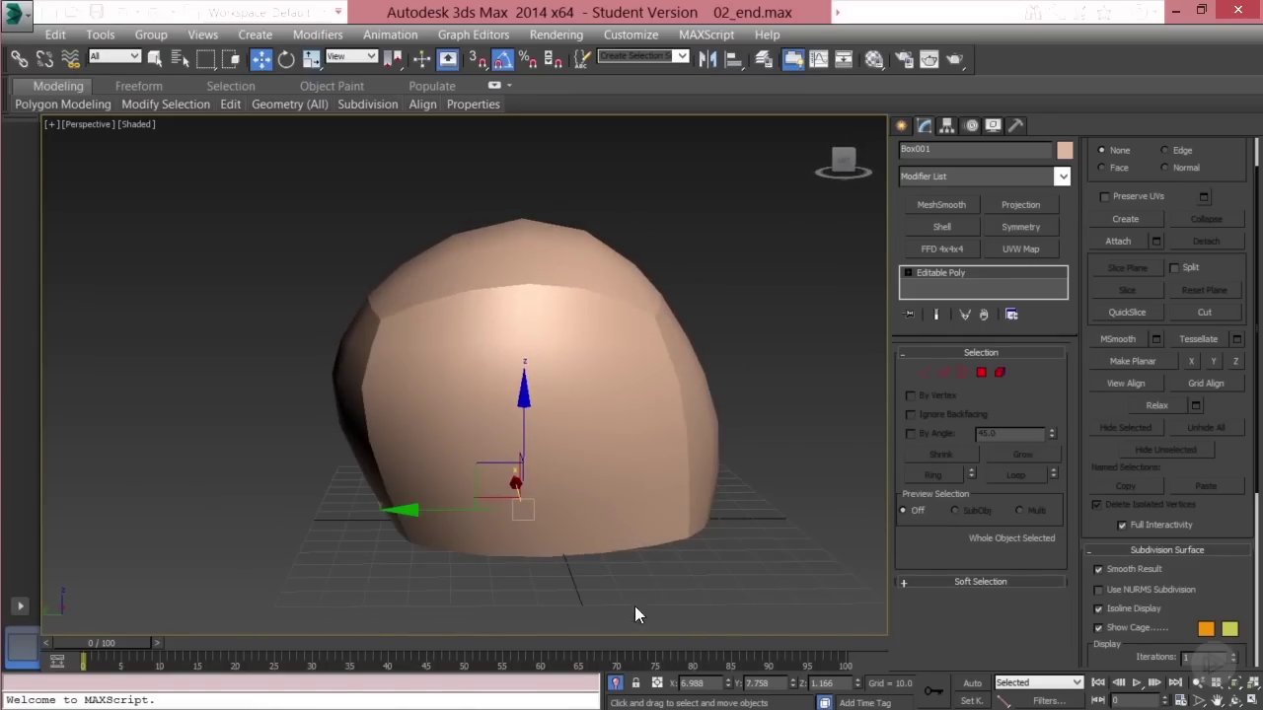
Apply Auto Smooth with a threshold of 45 to all polygons of the half-head and leave polygon level
{"action": "left_click", "coordinate": [981, 374]}
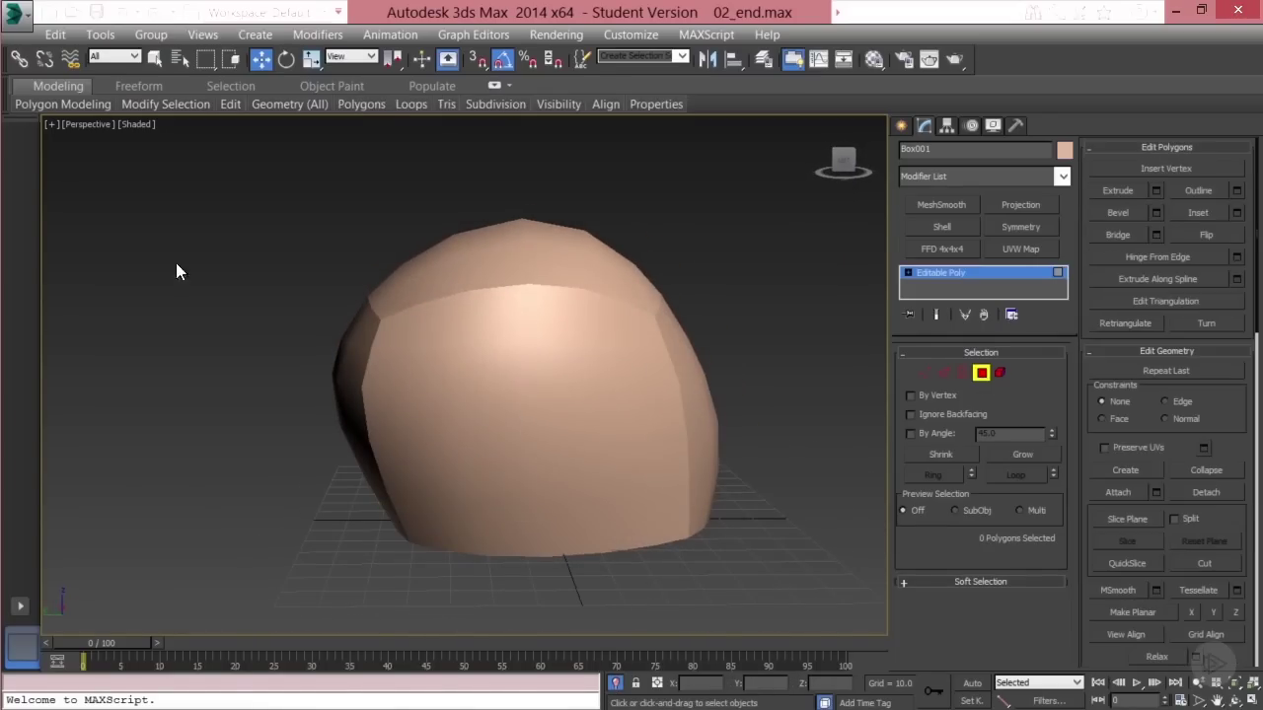
{"action": "key", "text": "ctrl+a"}
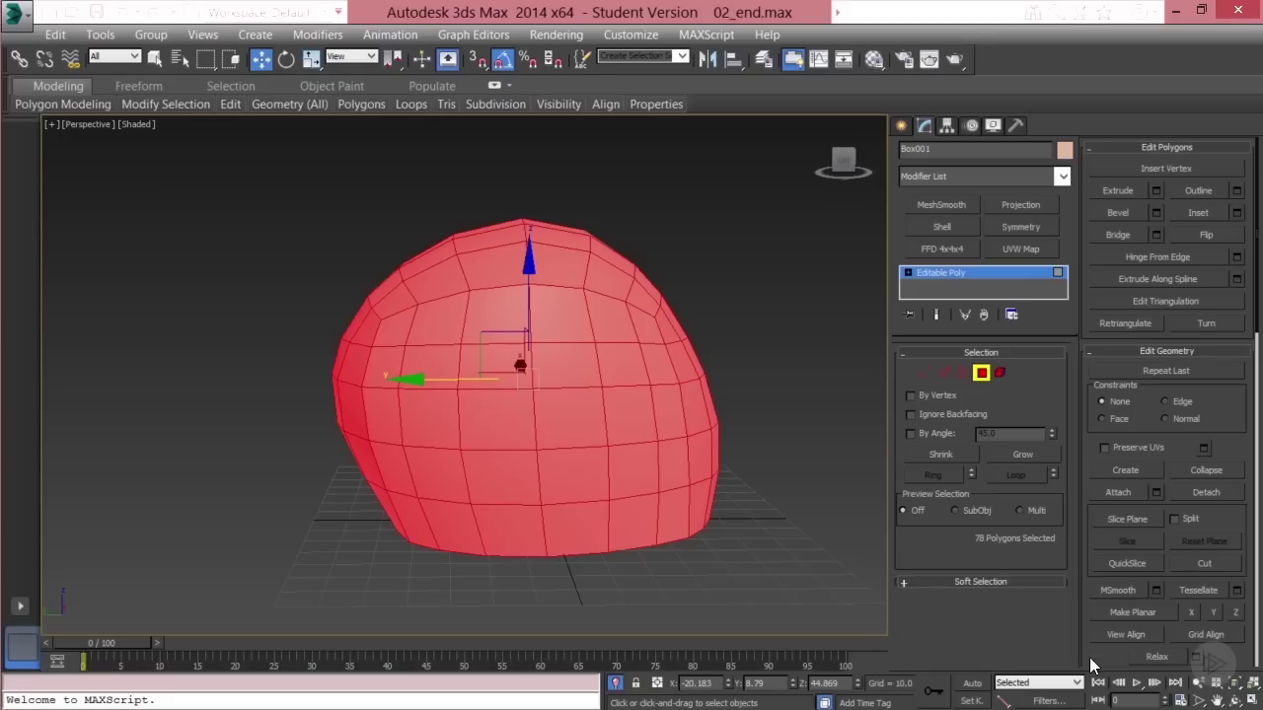
{"action": "left_click_drag", "start_coordinate": [1091, 659], "coordinate": [782, 472]}
{"action": "middle_click_drag", "start_coordinate": [781, 473], "coordinate": [711, 513], "text": "alt"}
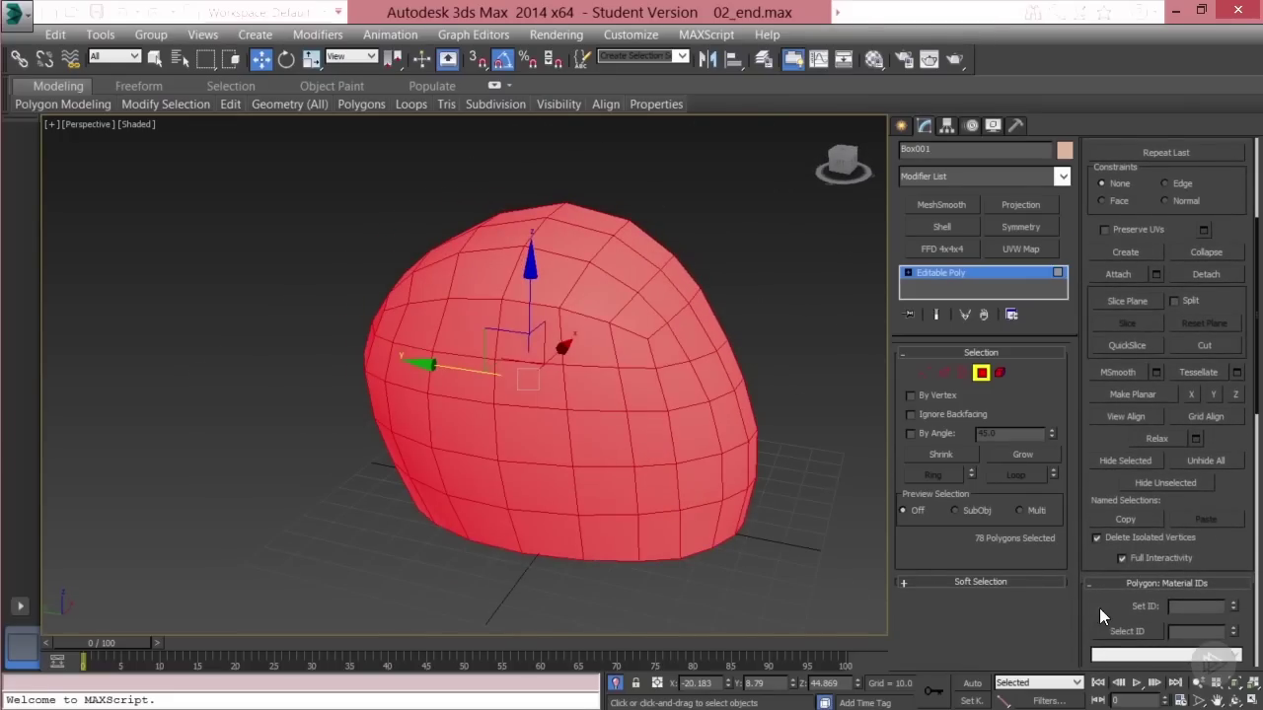
{"action": "scroll", "coordinate": [1099, 608], "scroll_direction": "down", "scroll_amount": 5}
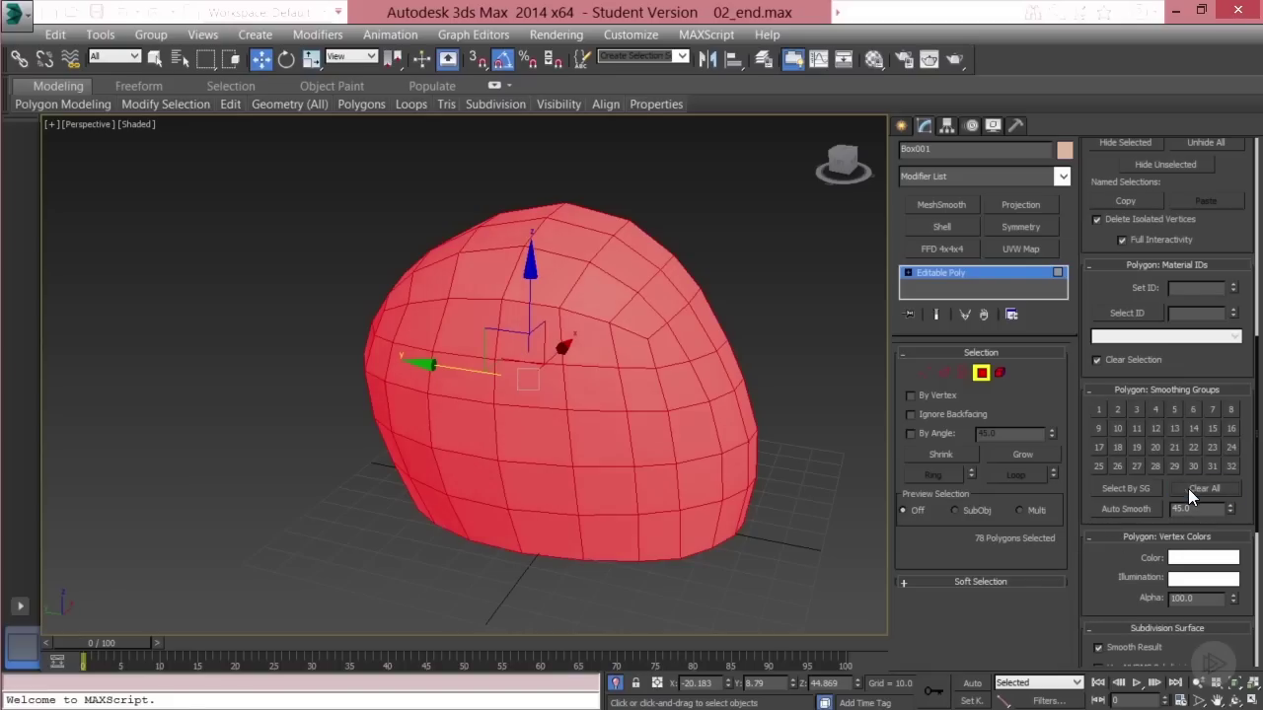
{"action": "left_click", "coordinate": [1123, 507]}
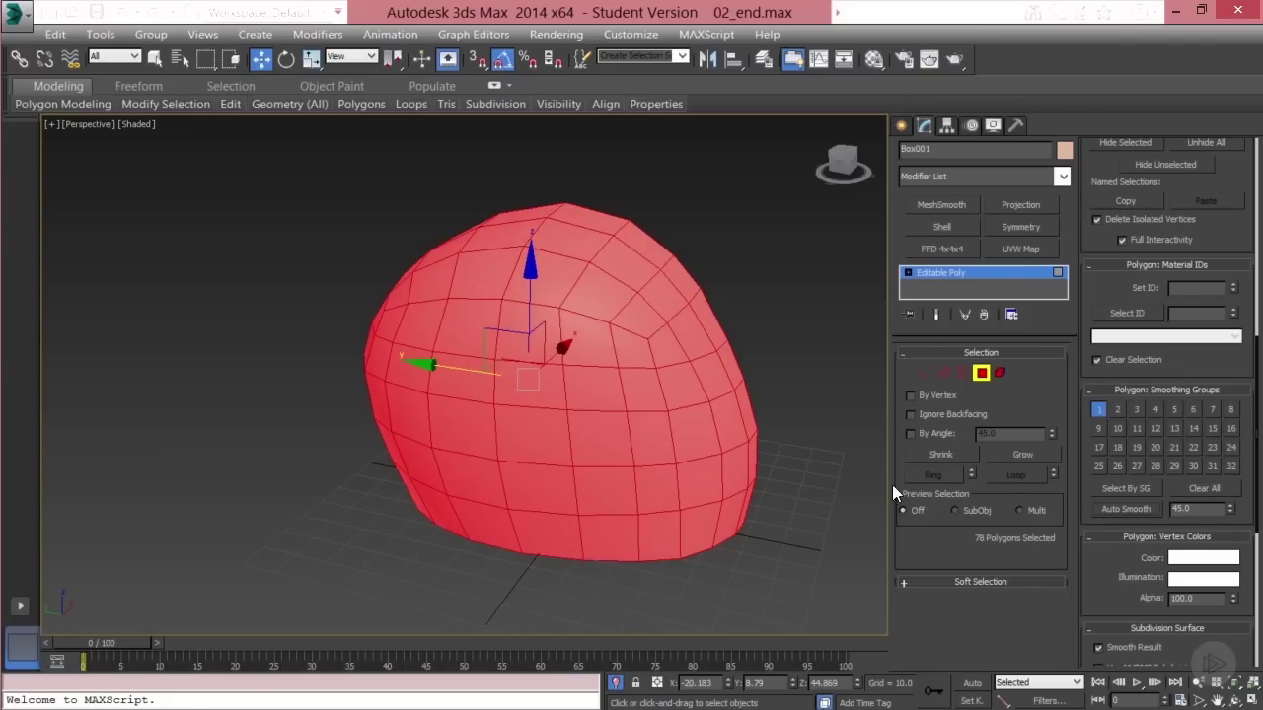
{"action": "left_click", "coordinate": [982, 373]}
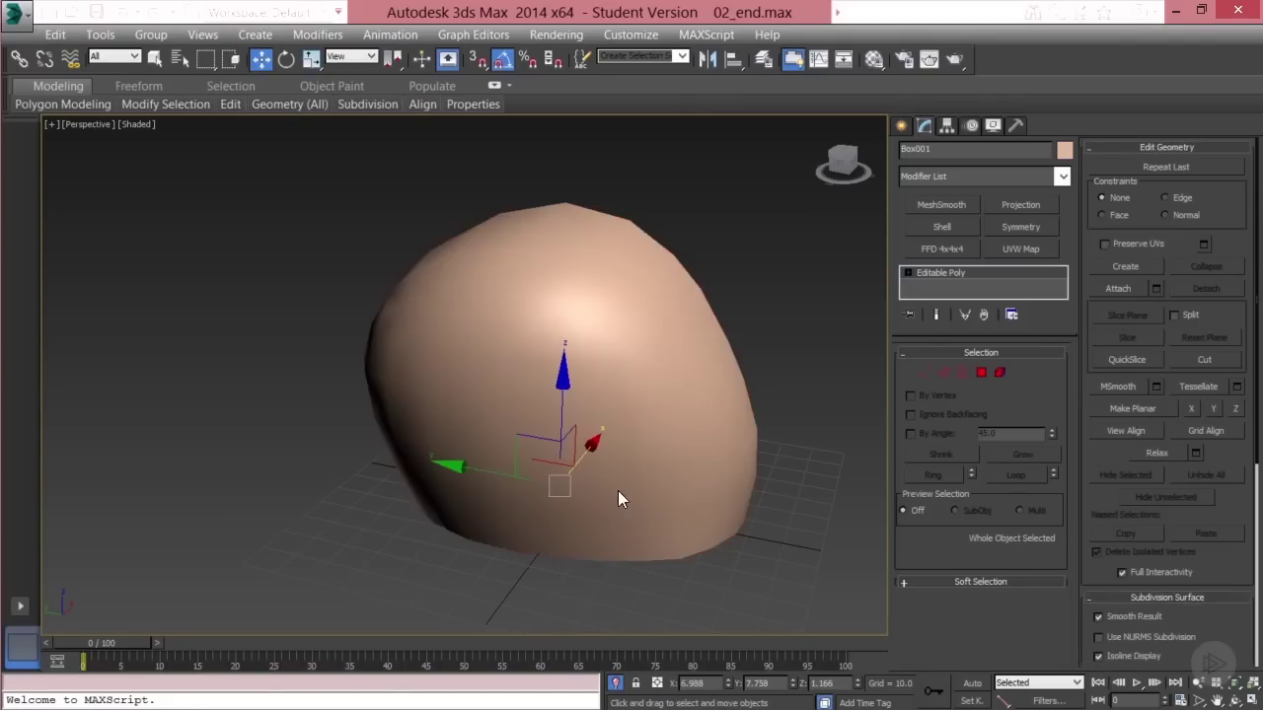
Examine the smoothing across the upper back of the head with edged faces switched off and on
{"action": "mouse_move", "coordinate": [619, 499]}
{"action": "middle_mouse_down", "text": "alt"}
{"action": "mouse_move", "coordinate": [586, 507]}
{"action": "mouse_move", "coordinate": [688, 511]}
{"action": "mouse_move", "coordinate": [641, 482]}
{"action": "mouse_move", "coordinate": [485, 542]}
{"action": "middle_mouse_up", "text": "alt"}
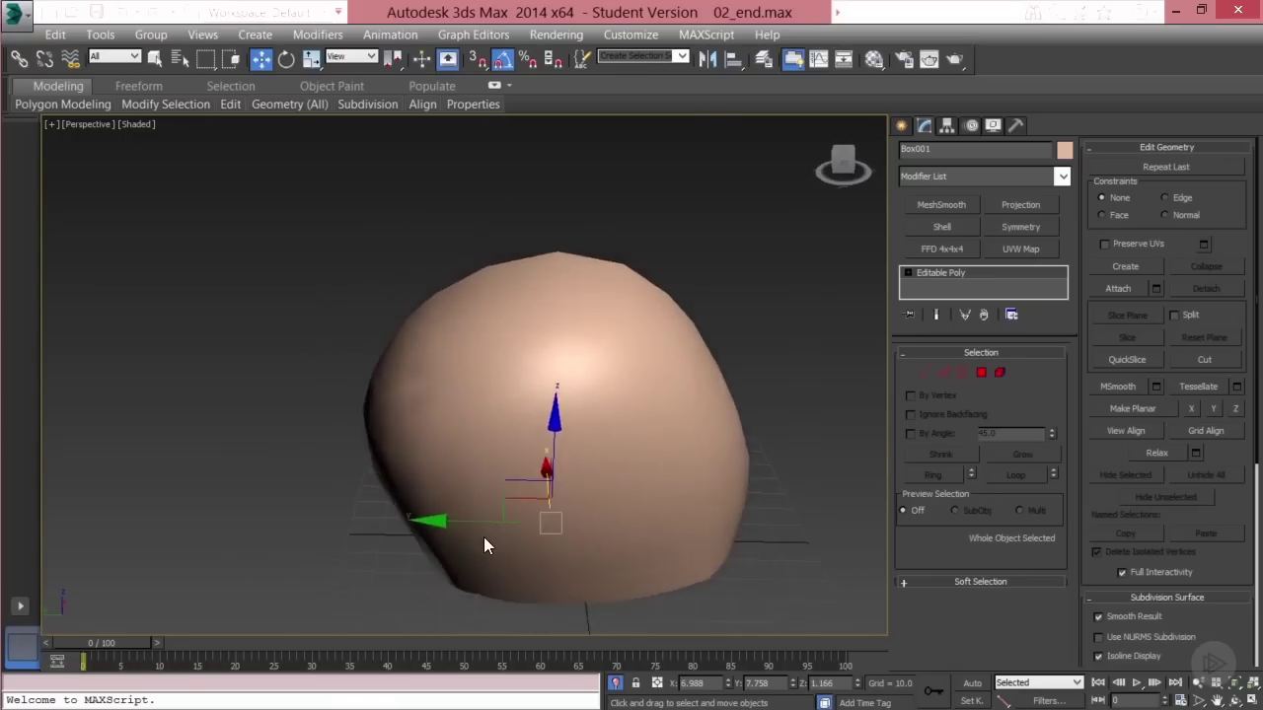
{"action": "scroll", "coordinate": [392, 460], "scroll_direction": "up", "scroll_amount": 3}
{"action": "key", "text": "F4"}
{"action": "key", "text": "F4"}
{"action": "middle_click_drag", "start_coordinate": [383, 375], "coordinate": [443, 445]}
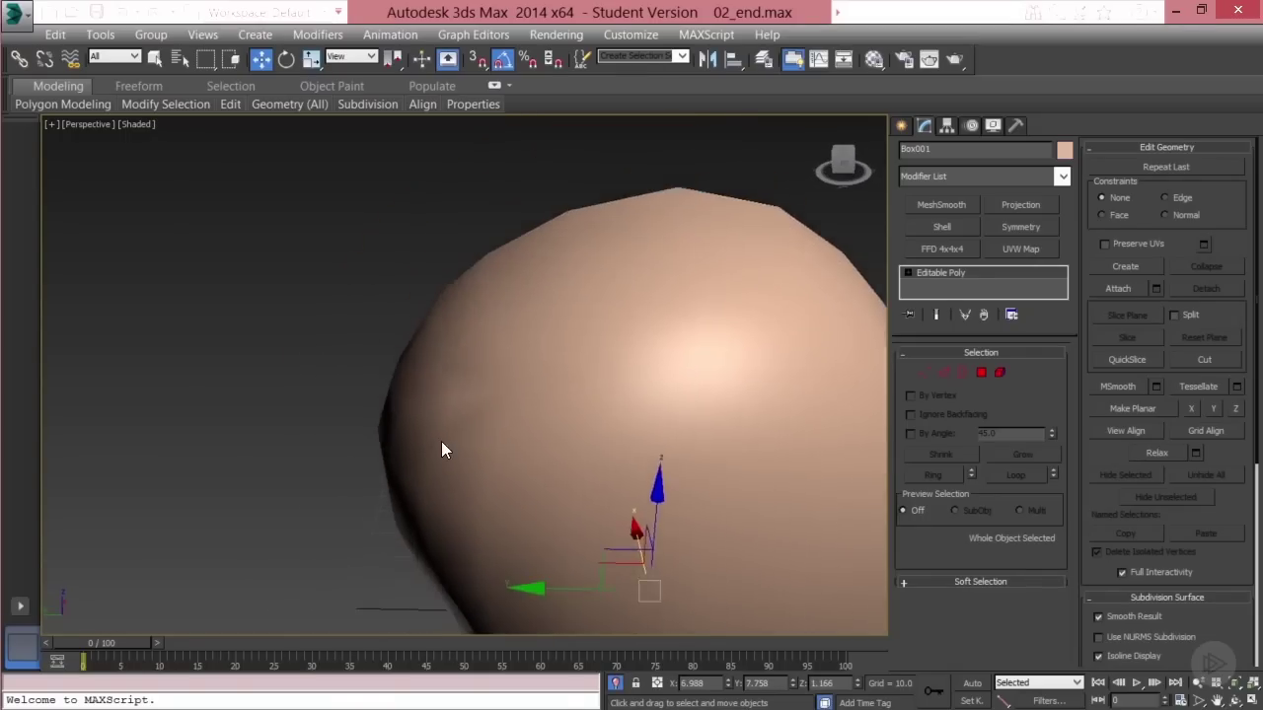
{"action": "scroll", "coordinate": [428, 445], "scroll_direction": "up", "scroll_amount": 6}
{"action": "scroll", "coordinate": [446, 415], "scroll_direction": "up", "scroll_amount": 2}
{"action": "key", "text": "F4"}
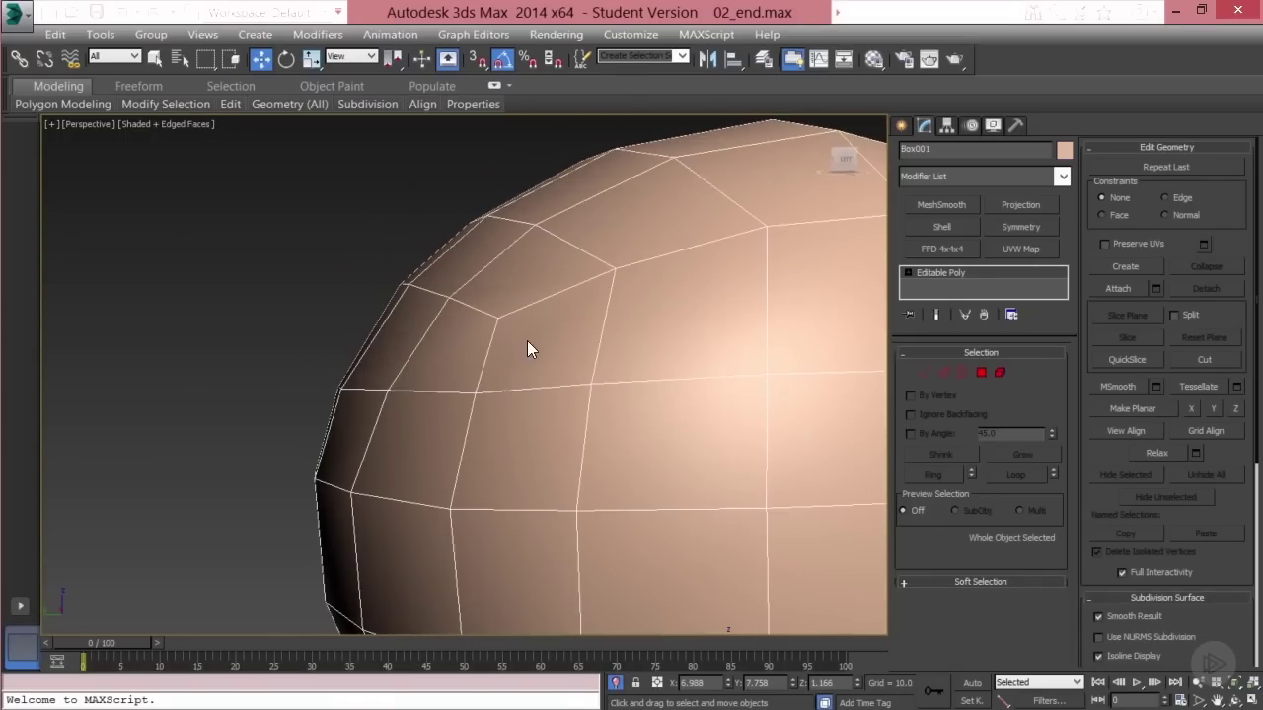
Hide the edged faces, deselect the mesh and review the shaded form of the whole half-head
{"action": "key", "text": "alt+F4"}
{"action": "left_click", "coordinate": [745, 405]}
{"action": "scroll", "coordinate": [407, 420], "scroll_direction": "up", "scroll_amount": 2}
{"action": "key", "text": "F4"}
{"action": "scroll", "coordinate": [268, 444], "scroll_direction": "up", "scroll_amount": 3}
{"action": "scroll", "coordinate": [268, 446], "scroll_direction": "down", "scroll_amount": 4}
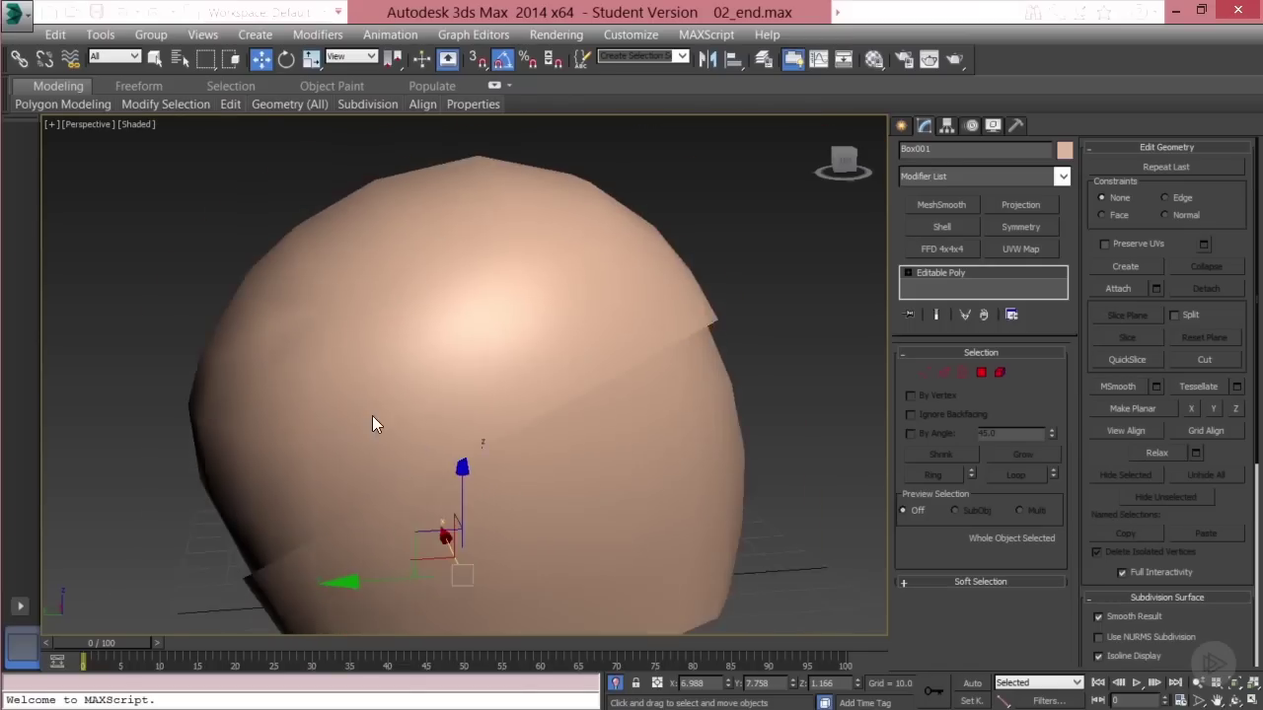
{"action": "middle_click_drag", "start_coordinate": [371, 415], "coordinate": [479, 464], "text": "alt"}
{"action": "left_click", "coordinate": [748, 412]}
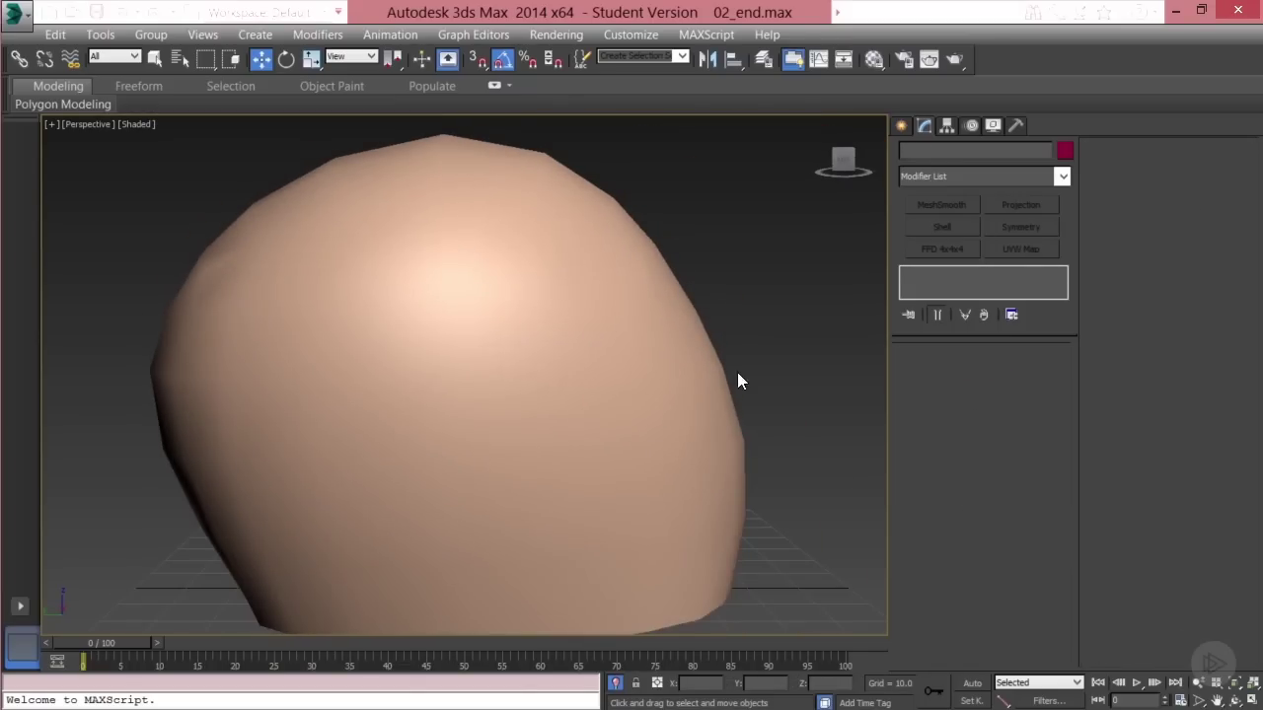
{"action": "middle_click_drag", "start_coordinate": [641, 390], "coordinate": [638, 410], "text": "alt"}
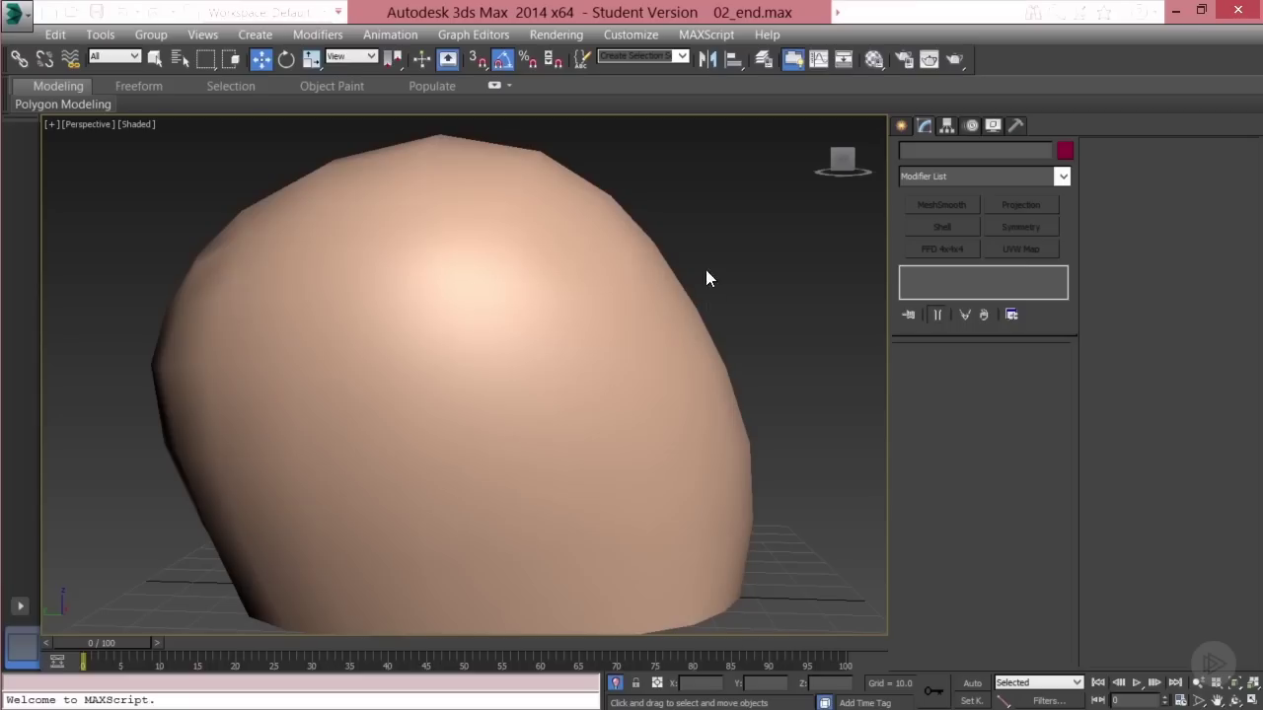